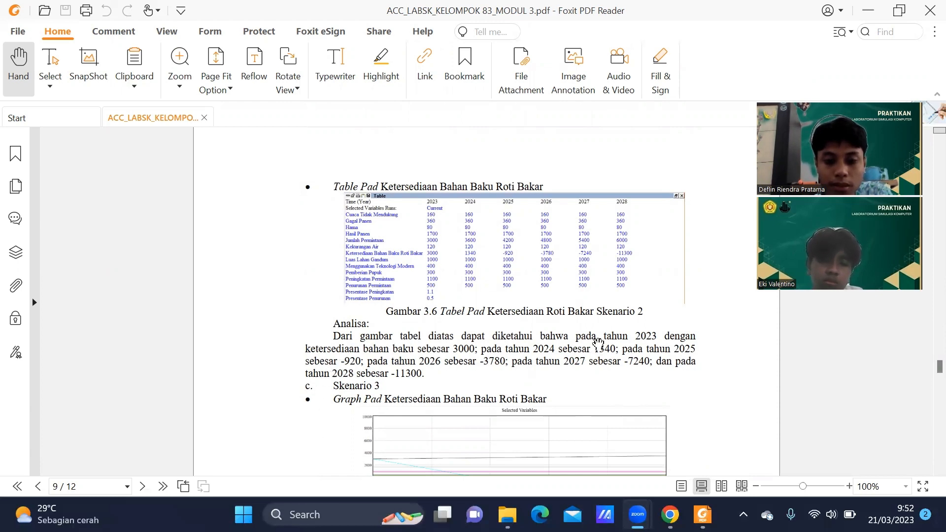
# - Examine the graph and table results with their analyses for Skenario 3 and Skenario 4 in the report
pyautogui.scroll(-3, 599, 339)
pyautogui.scroll(-8, 599, 339)
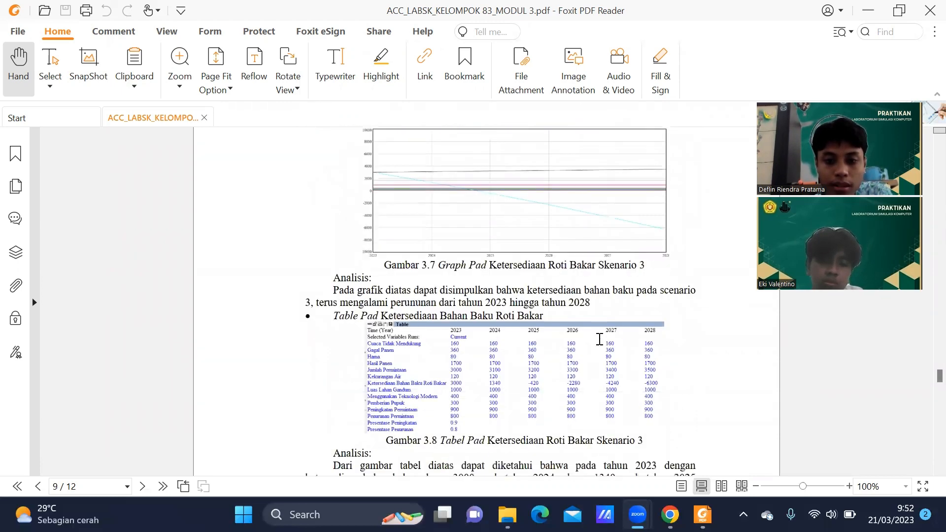
pyautogui.scroll(6, 600, 339)
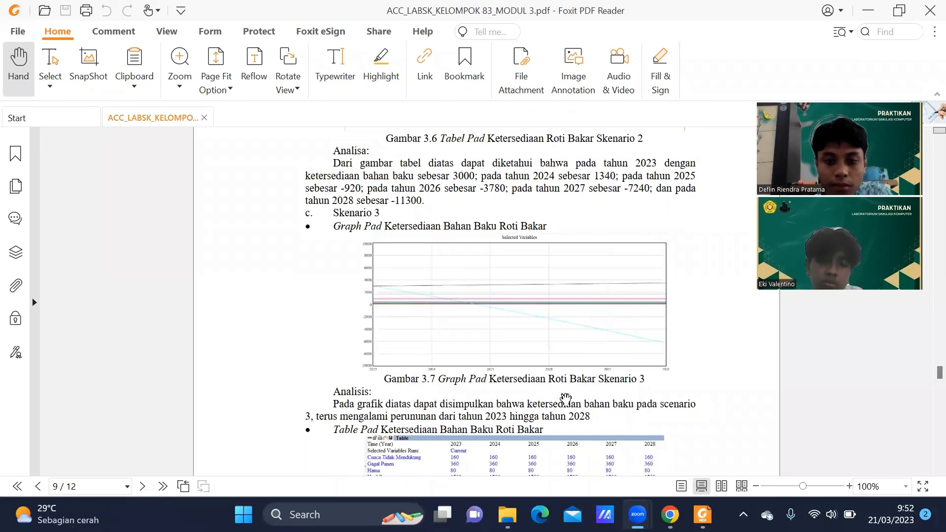
pyautogui.scroll(-6, 580, 375)
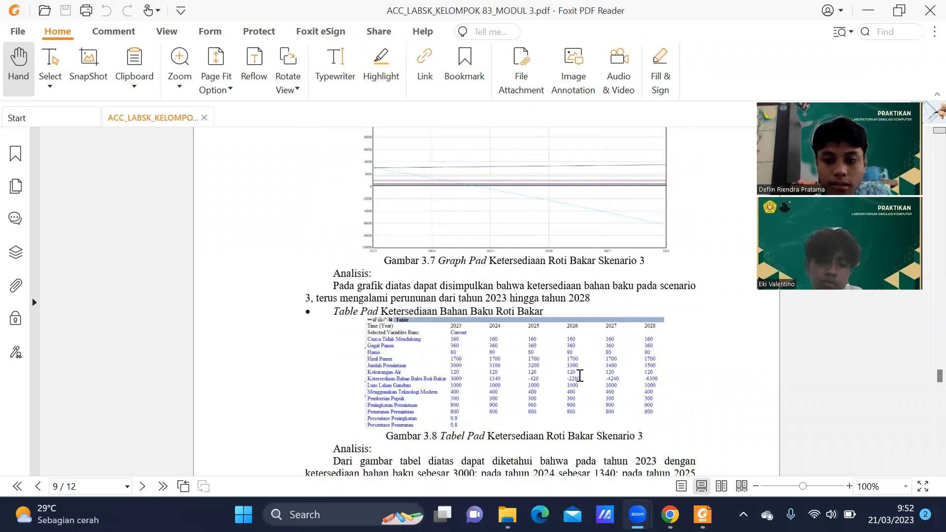
pyautogui.scroll(-2, 580, 375)
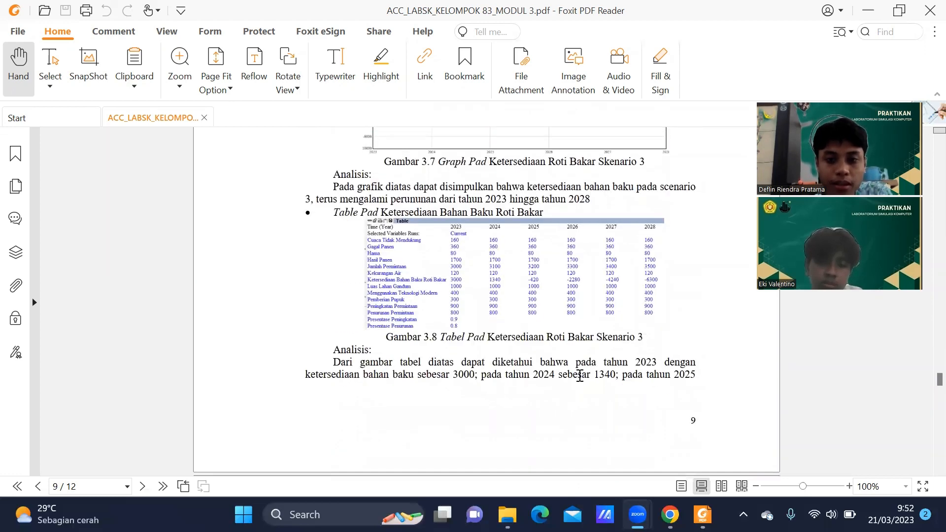
pyautogui.scroll(-3, 579, 375)
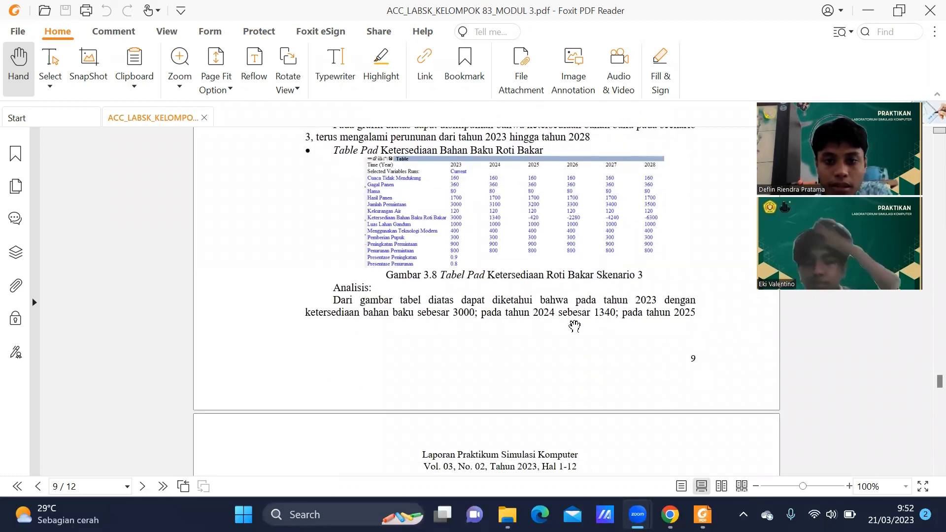
pyautogui.scroll(-2, 547, 382)
pyautogui.scroll(-10, 547, 383)
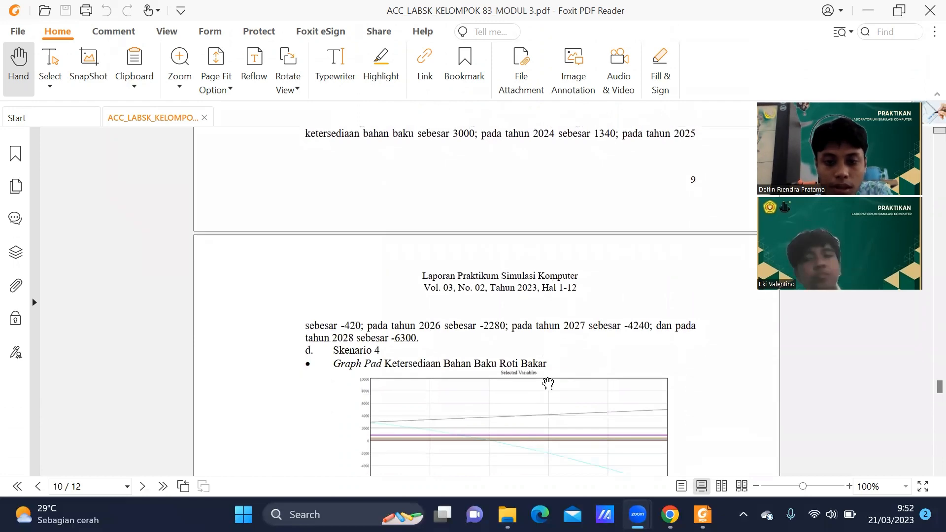
pyautogui.scroll(-10, 548, 383)
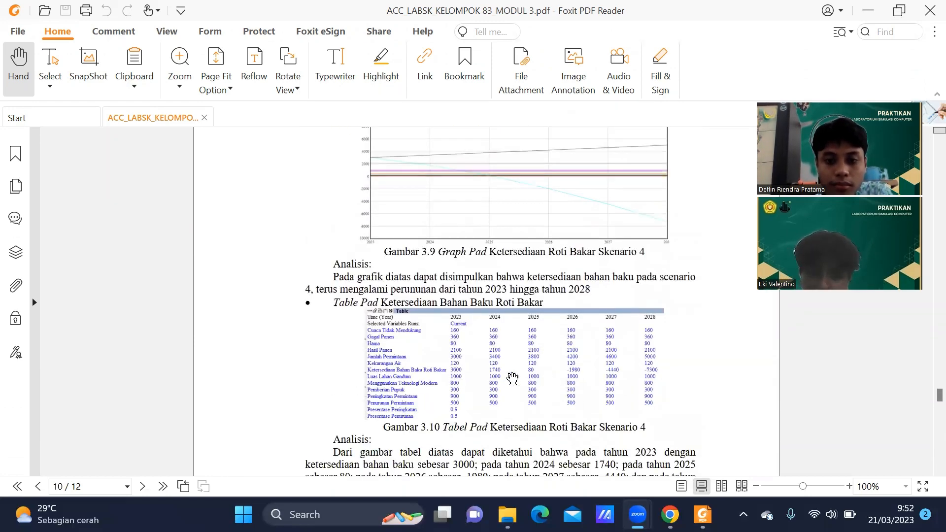
pyautogui.scroll(-6, 512, 379)
# - Examine the report's User Interface section, including the stock flow diagram, output graphs, sliders and their analysis
pyautogui.scroll(-10, 513, 378)
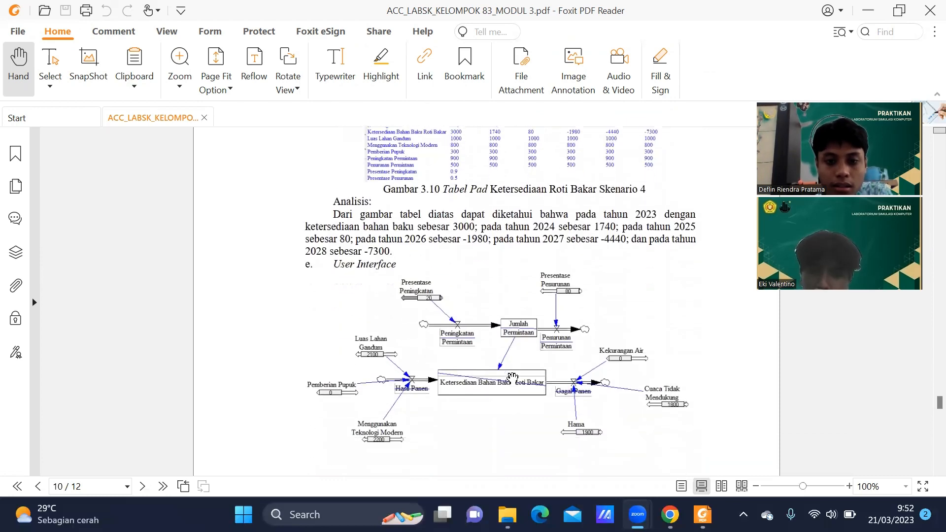
pyautogui.scroll(-2, 513, 378)
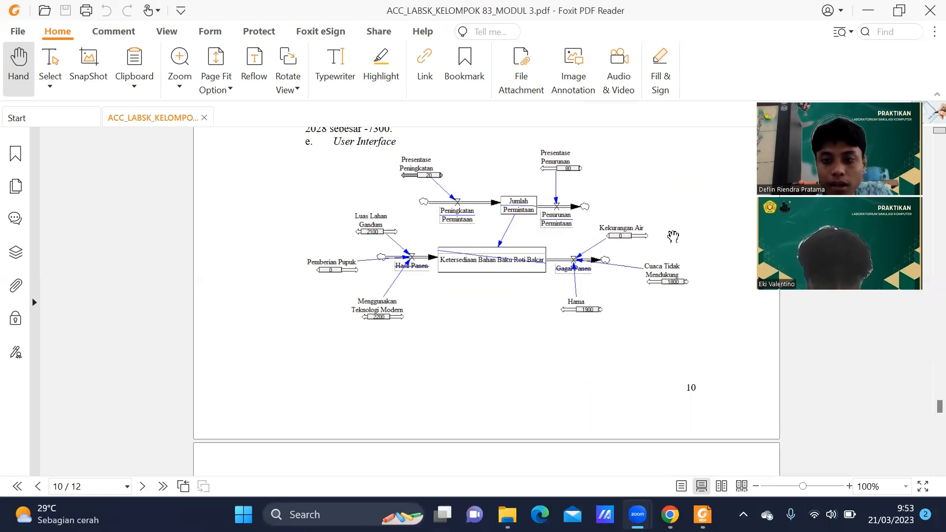
pyautogui.scroll(-10, 615, 312)
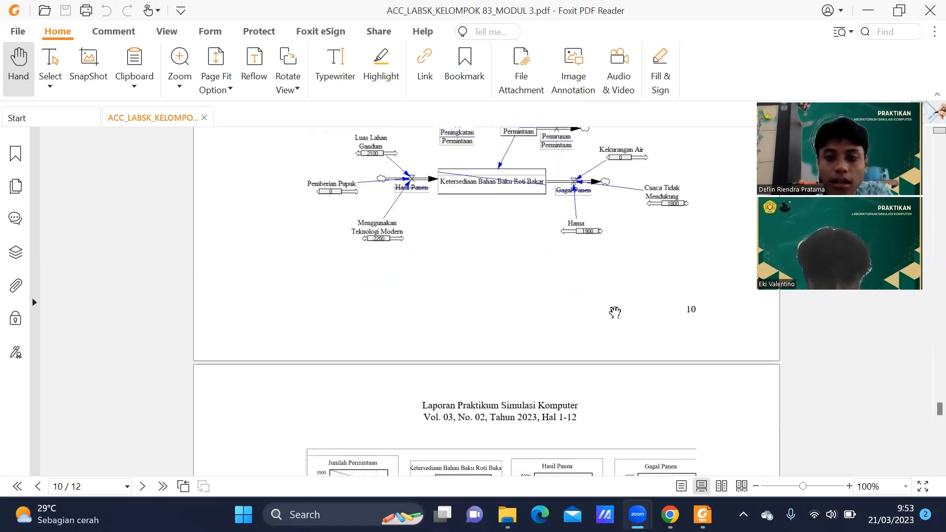
pyautogui.scroll(3, 615, 312)
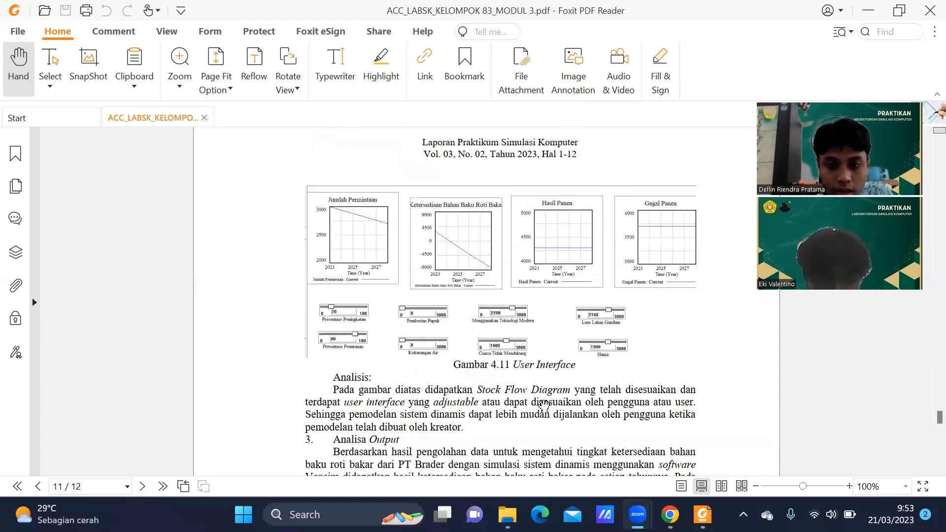
pyautogui.scroll(-1, 538, 410)
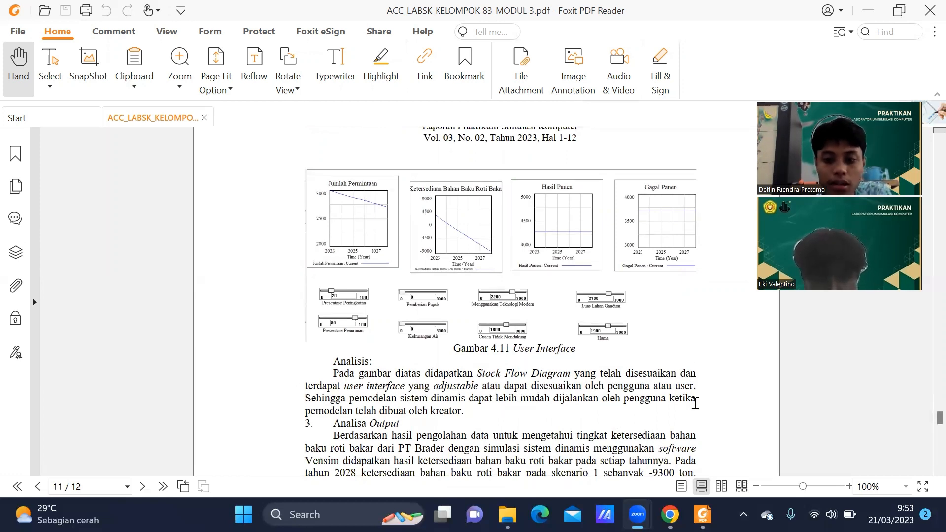
pyautogui.scroll(-1, 487, 415)
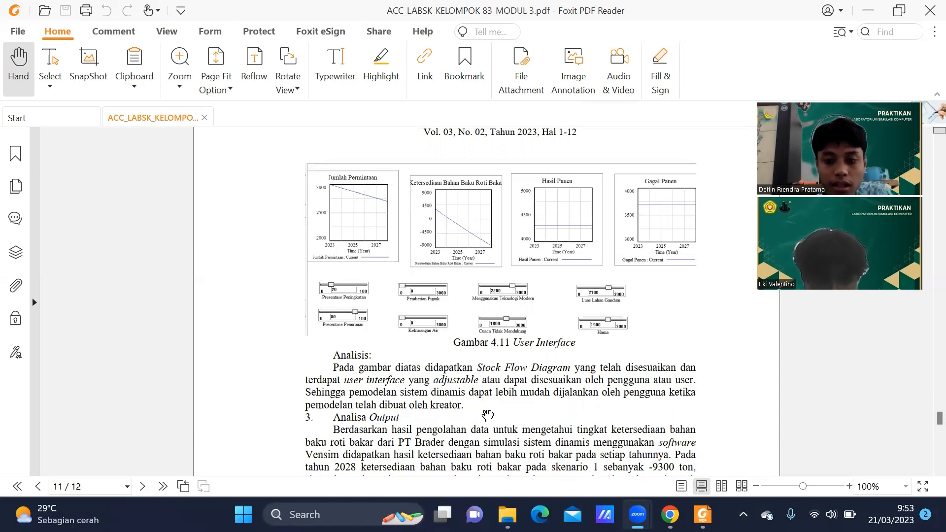
# - Read the Analisa Output section and the Kesimpulan chapter of the report
pyautogui.scroll(-10, 488, 416)
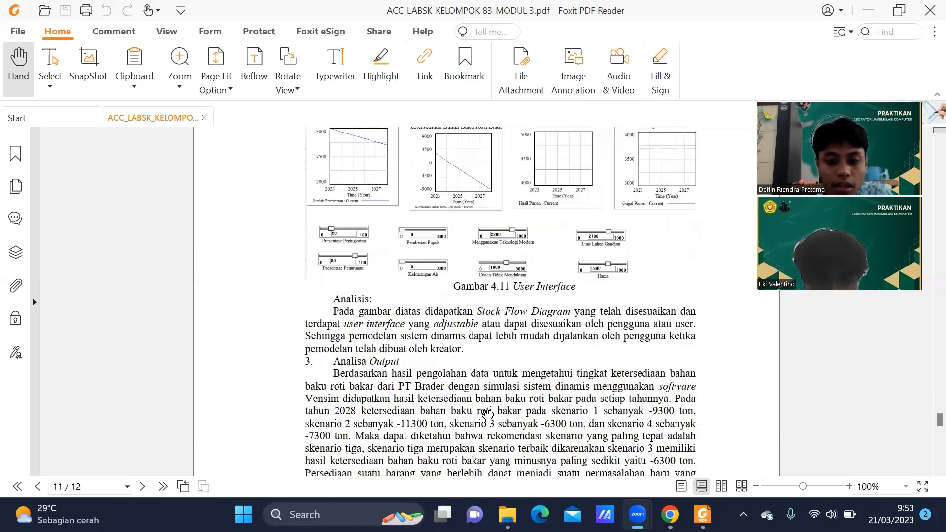
pyautogui.scroll(2, 488, 415)
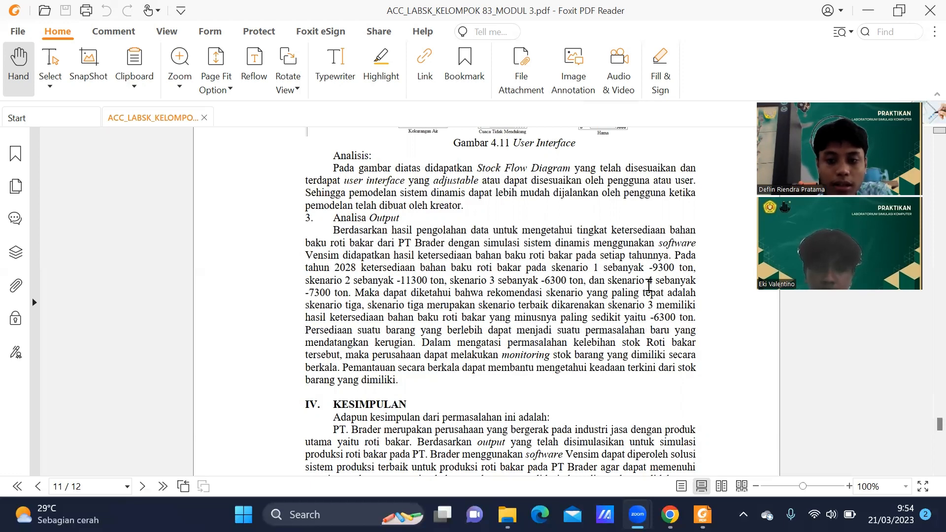
pyautogui.scroll(-2, 465, 367)
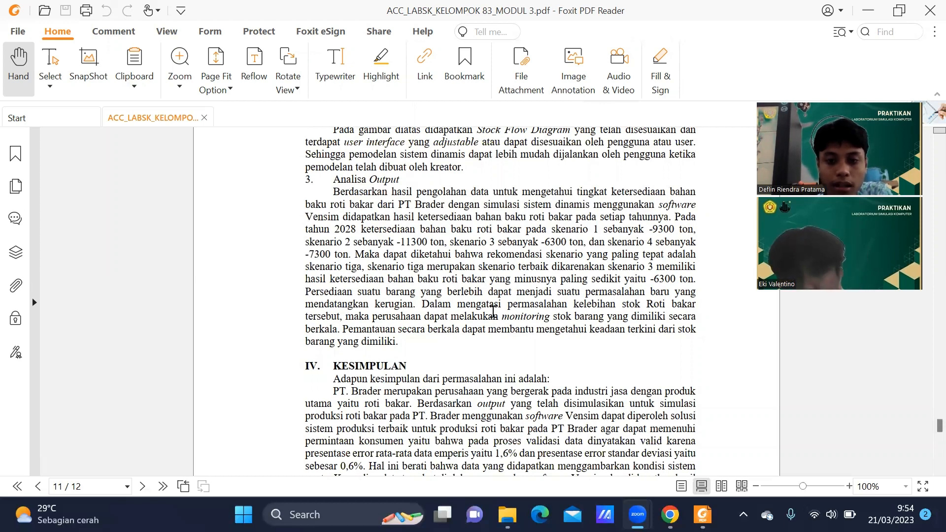
pyautogui.scroll(-2, 526, 335)
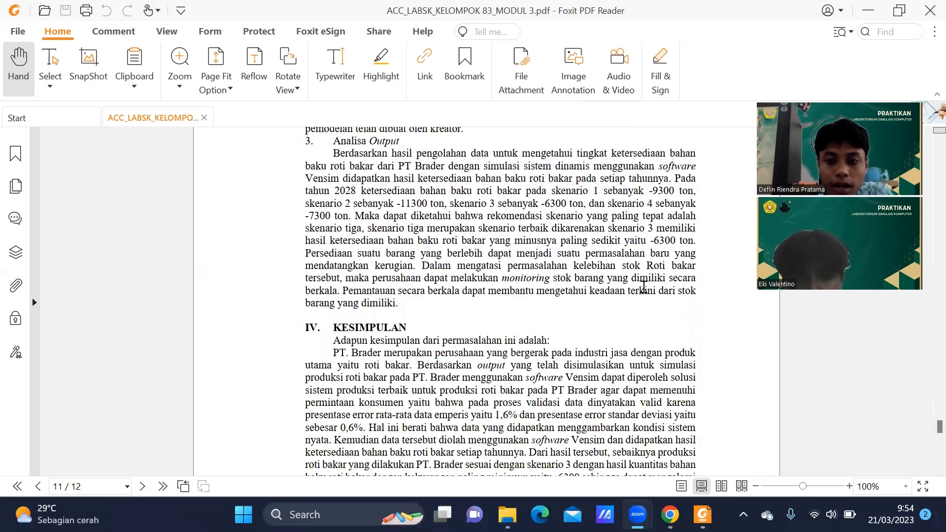
pyautogui.scroll(-3, 553, 329)
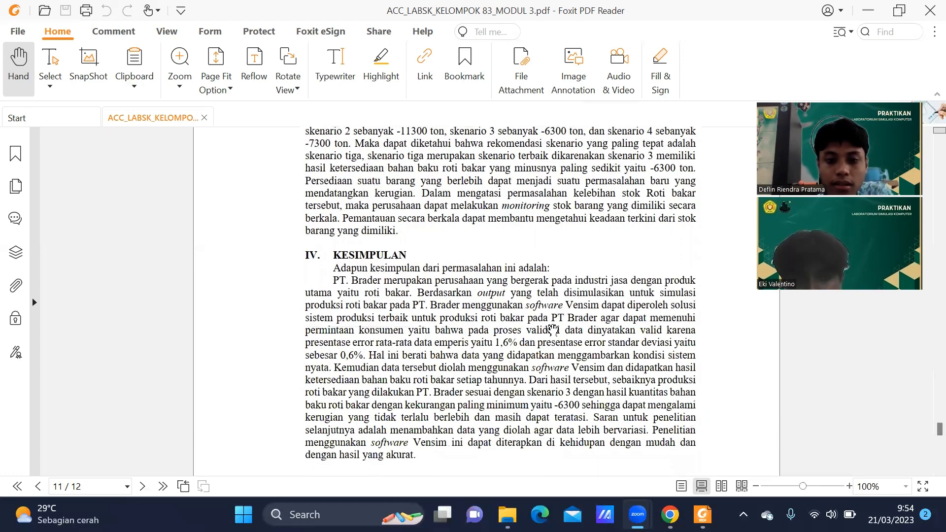
pyautogui.scroll(-1, 553, 329)
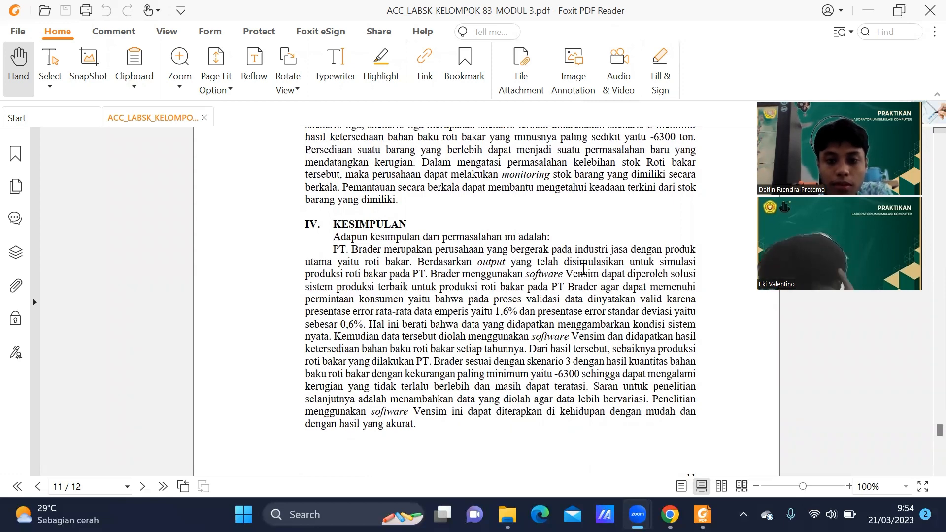
pyautogui.scroll(-1, 465, 319)
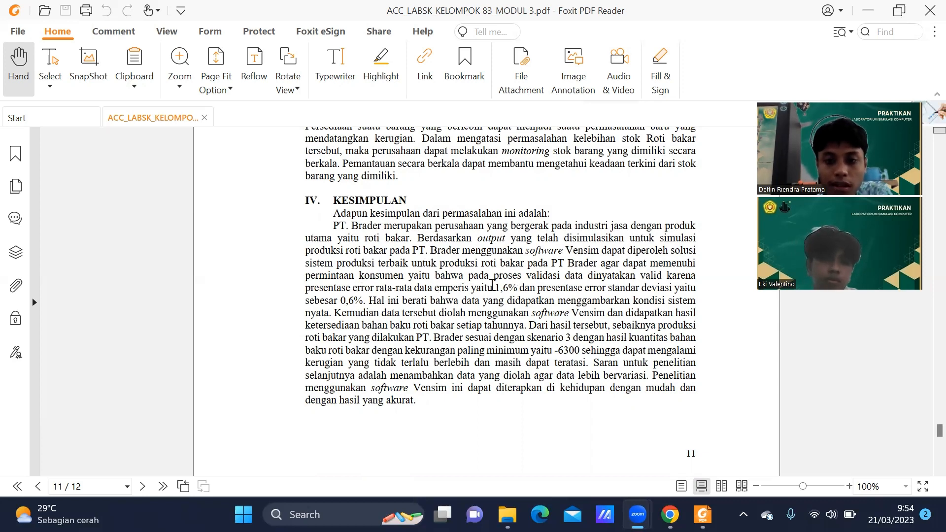
pyautogui.scroll(-1, 444, 348)
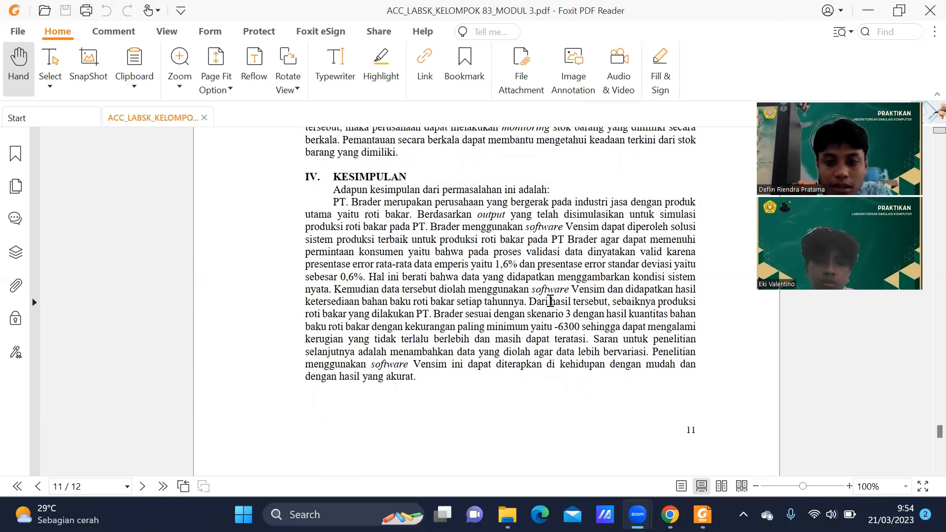
pyautogui.scroll(-1, 552, 302)
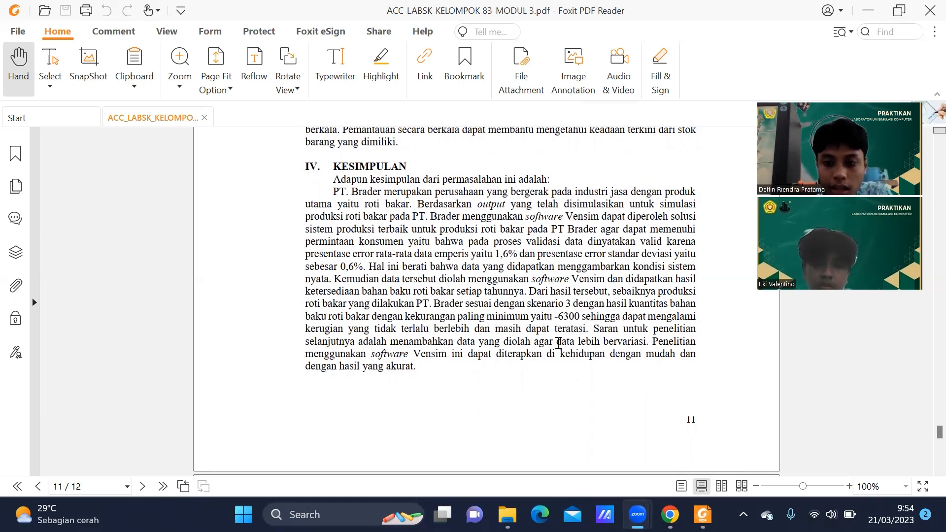
pyautogui.scroll(-3, 558, 341)
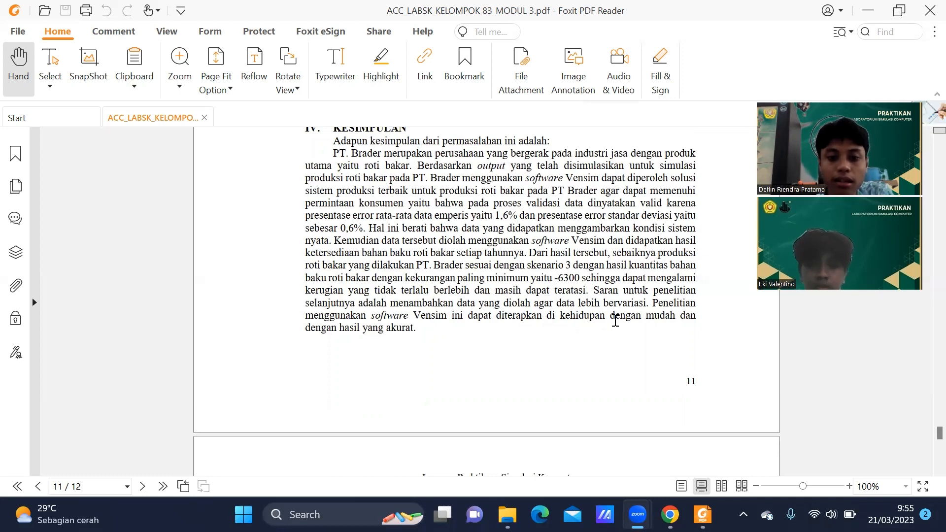
# - Look over the Daftar Pustaka reference list on the report's last page
pyautogui.scroll(-10, 615, 321)
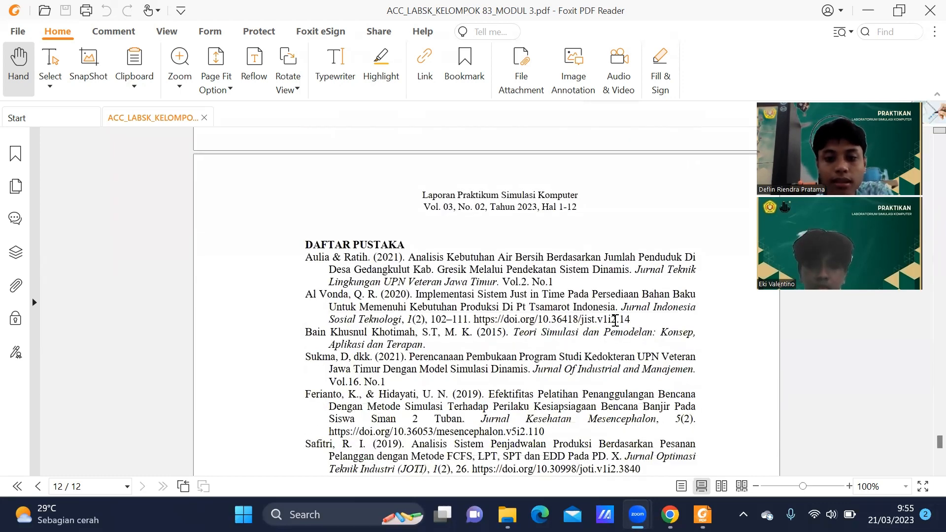
pyautogui.scroll(2, 615, 321)
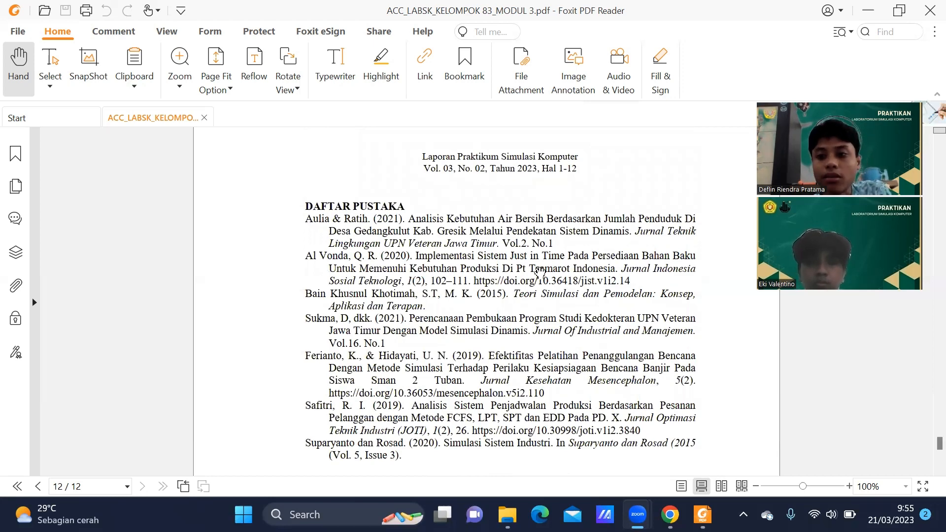
pyautogui.scroll(2, 542, 260)
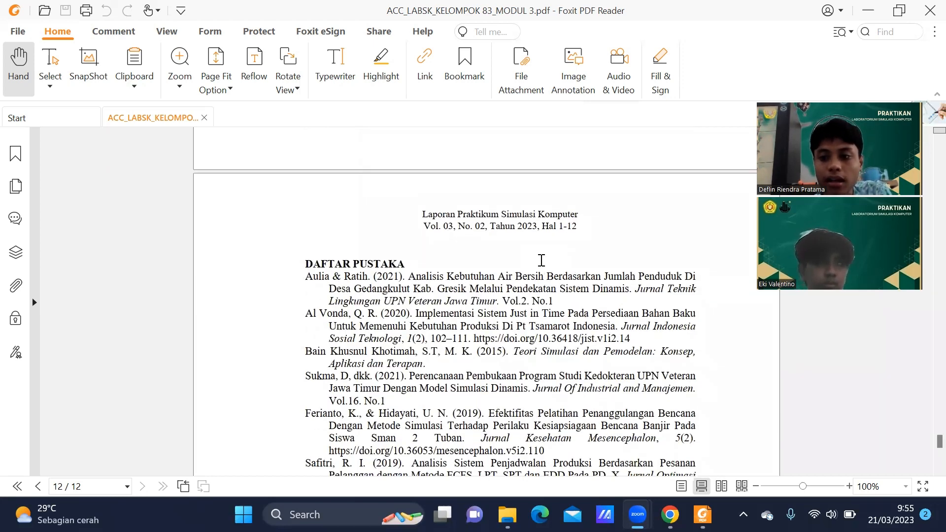
pyautogui.scroll(2, 542, 260)
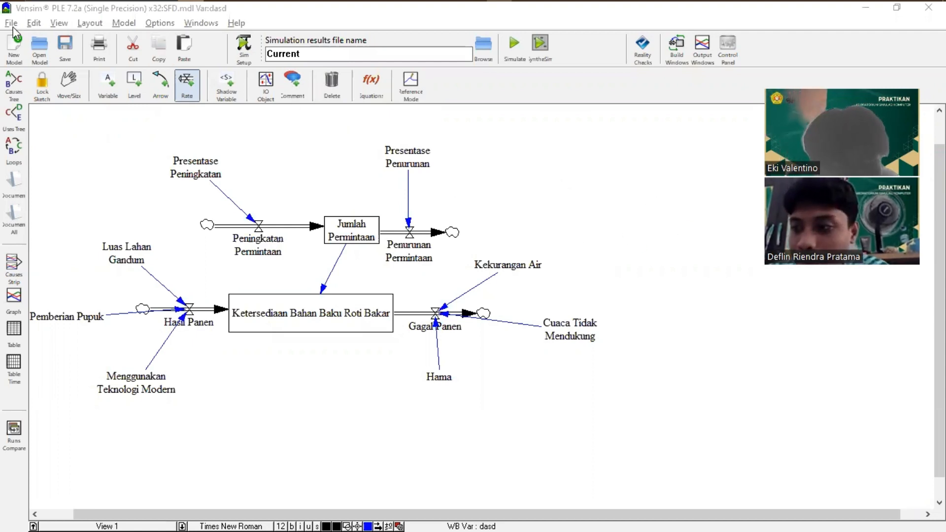
# - Start a new model, saving the changes to SFD.mdl
pyautogui.click(34, 23)
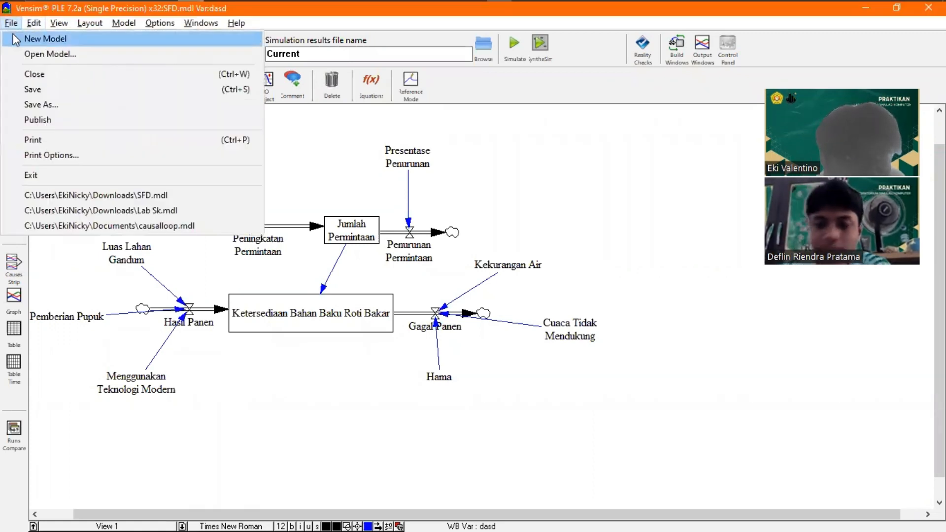
pyautogui.click(18, 38)
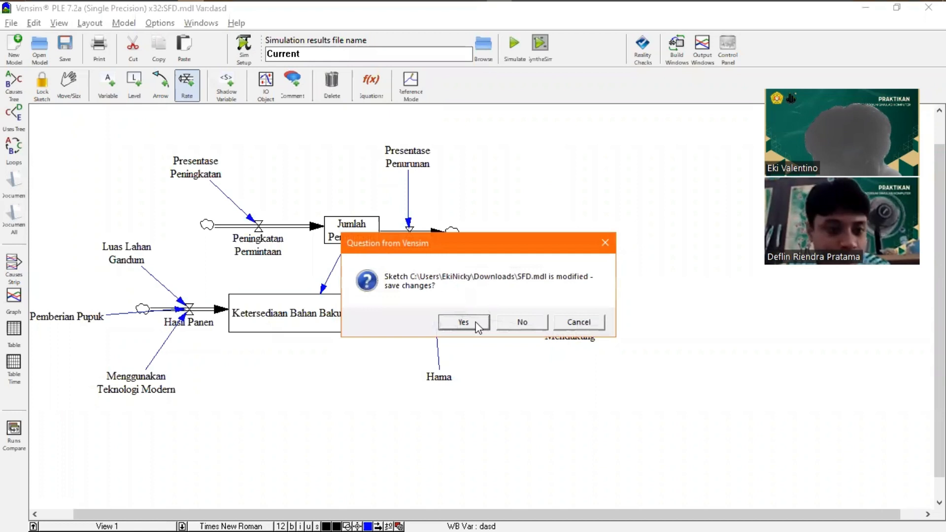
pyautogui.click(464, 322)
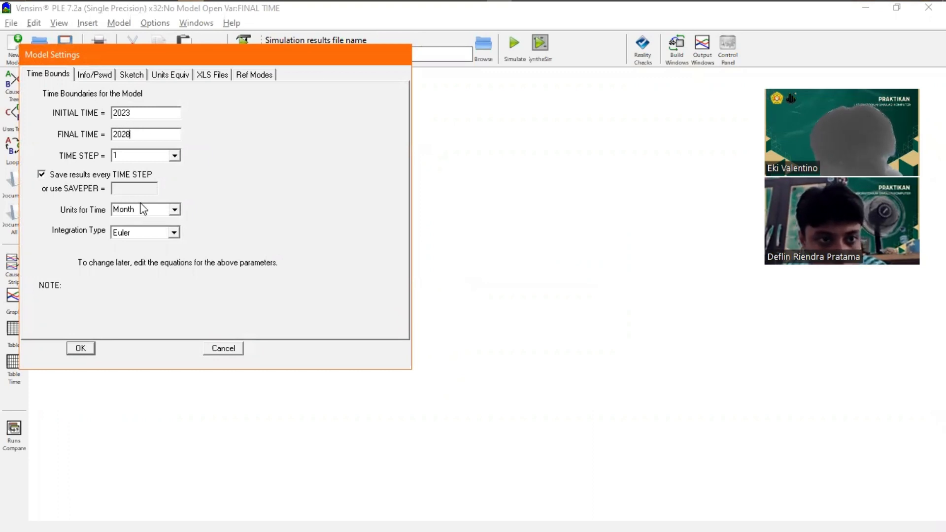
# - Set the new model's initial time to 2023, final time to 2028 and units for time to Year, and accept the settings
pyautogui.click(174, 211)
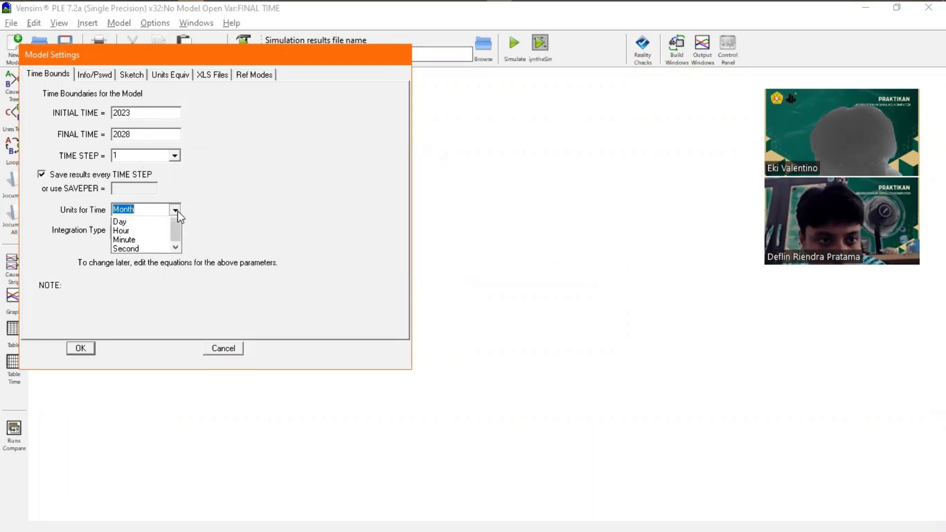
pyautogui.moveTo(178, 246); pyautogui.dragTo(177, 228)
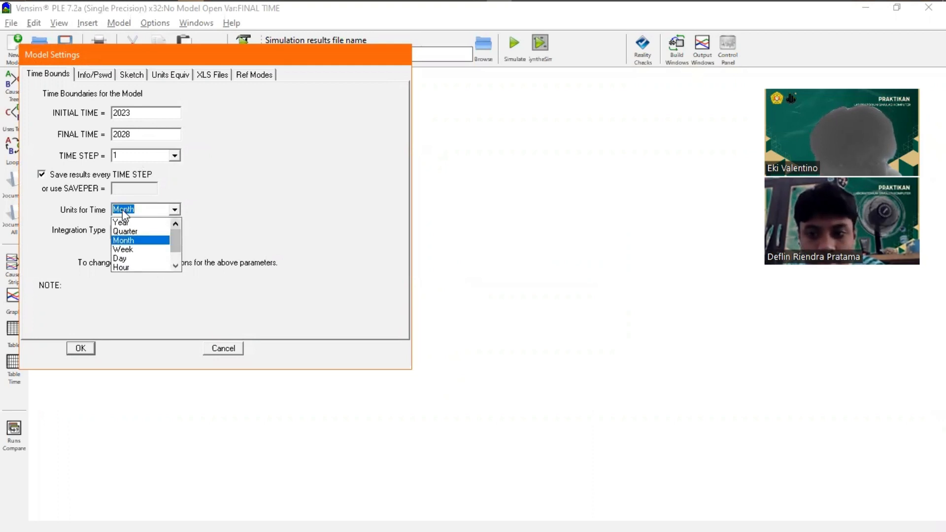
pyautogui.click(127, 222)
pyautogui.click(79, 349)
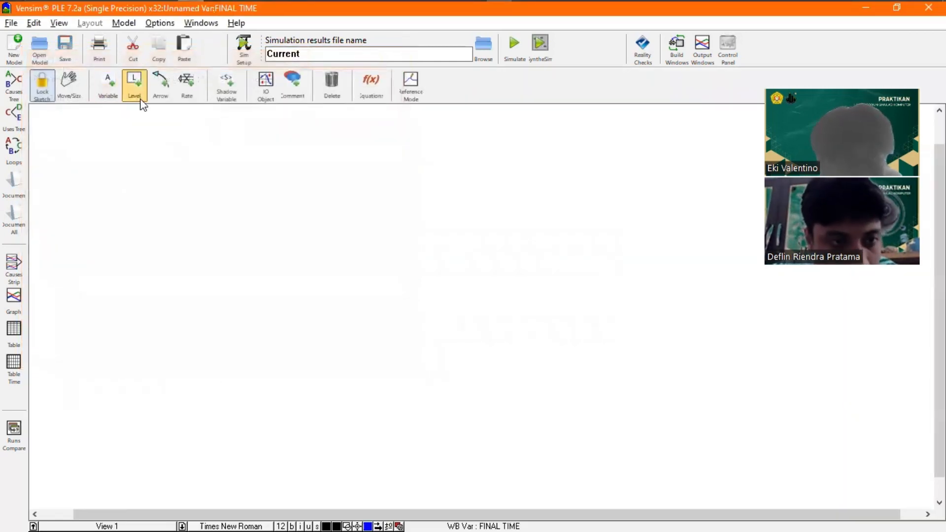
# - Add the variables ketersediaan bahan baku roti bakar and hasil panen near the middle of the sketch
pyautogui.click(117, 90)
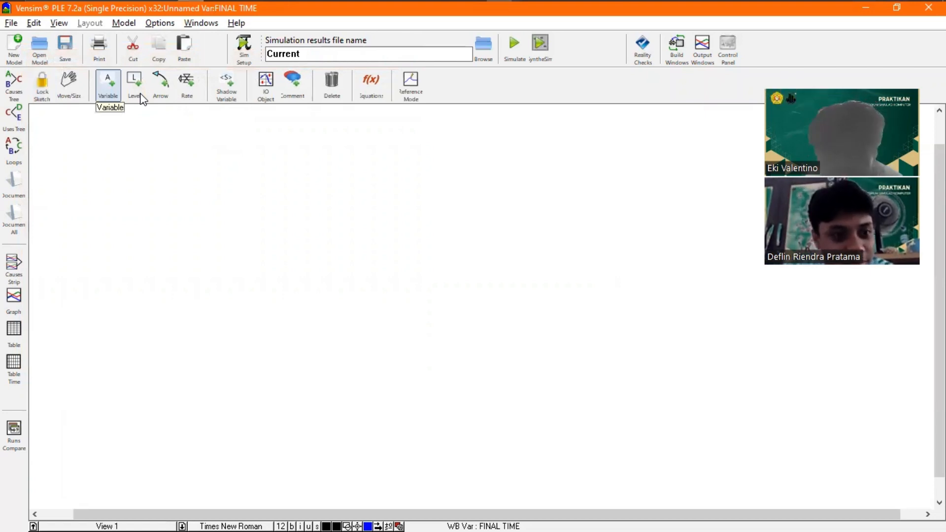
pyautogui.click(513, 243)
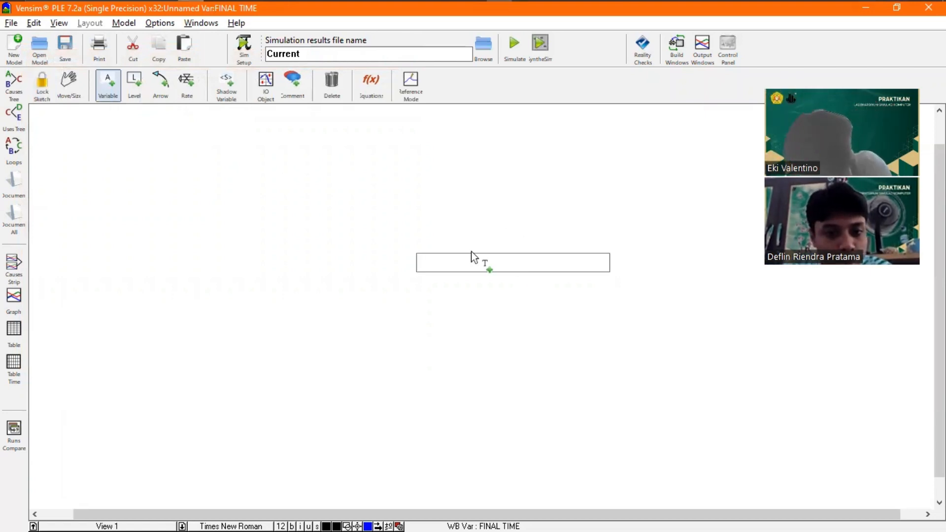
pyautogui.write('ketersediaa')
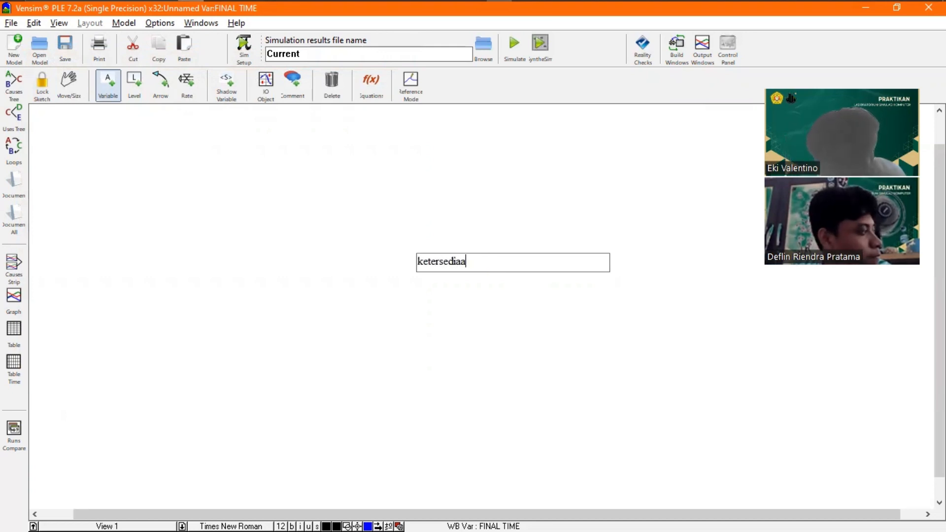
pyautogui.write('n bahan baku roti bakar')
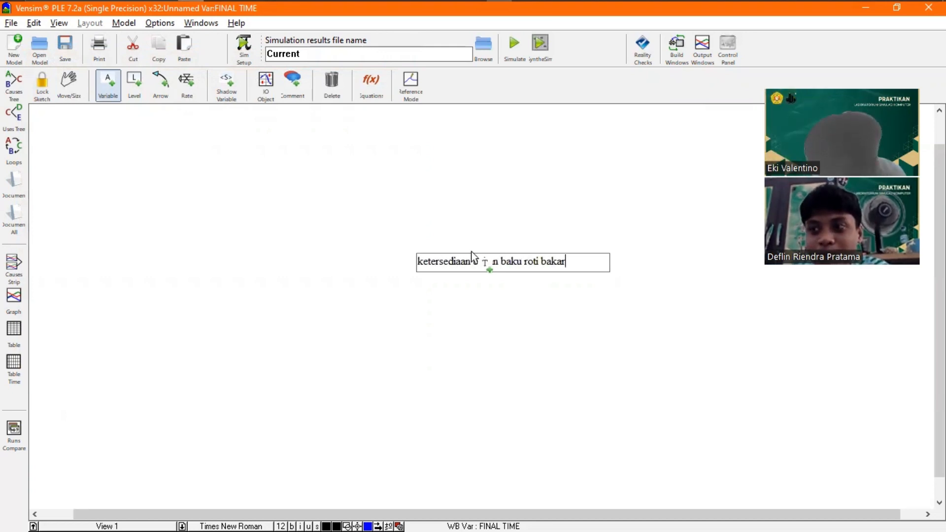
pyautogui.click(407, 212)
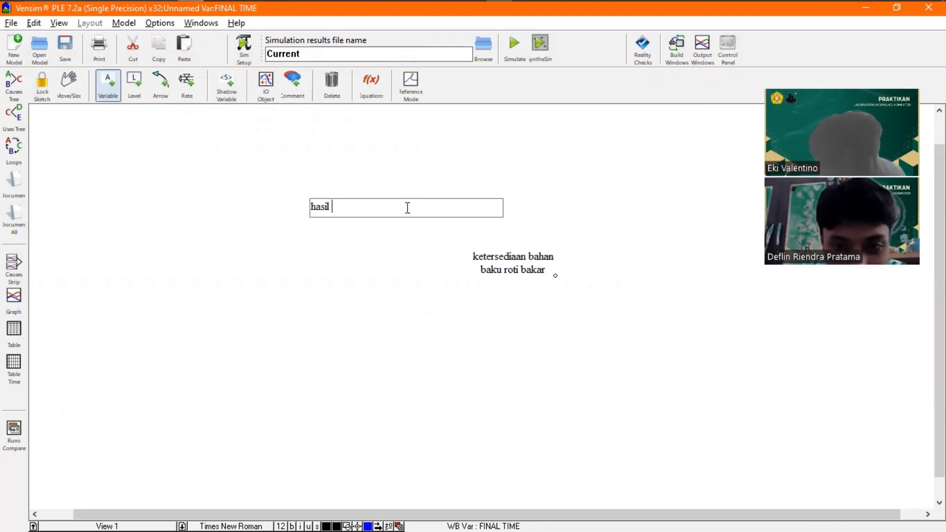
# - Add the variables luas lahan, pemberian pupuk and penggunaan teknologi modern around hasil panen
pyautogui.click(298, 148)
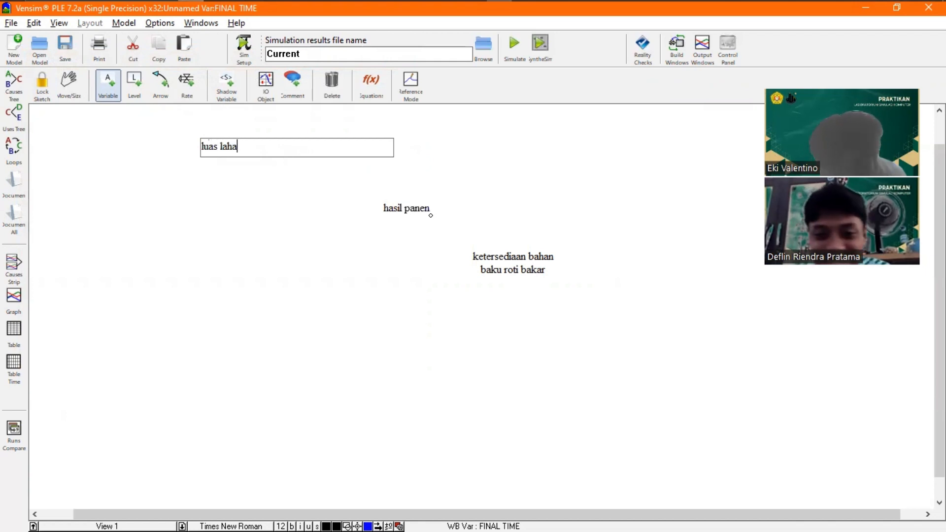
pyautogui.write('luas lahan')
pyautogui.click(414, 163)
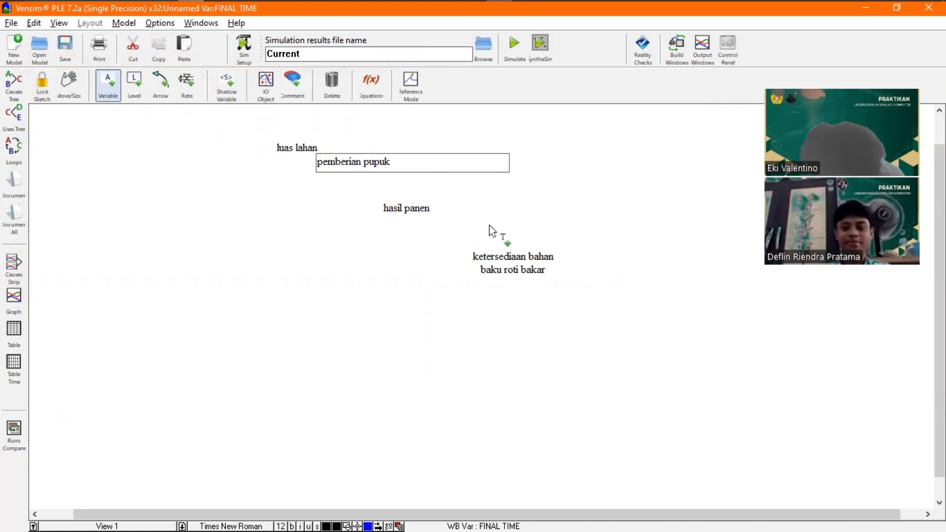
pyautogui.click(545, 192)
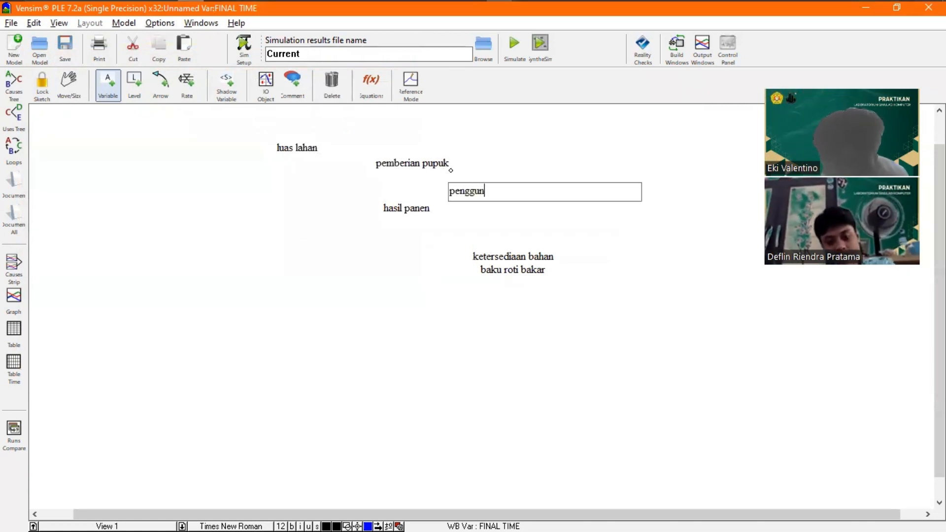
pyautogui.write('penggunaan teknologi modern')
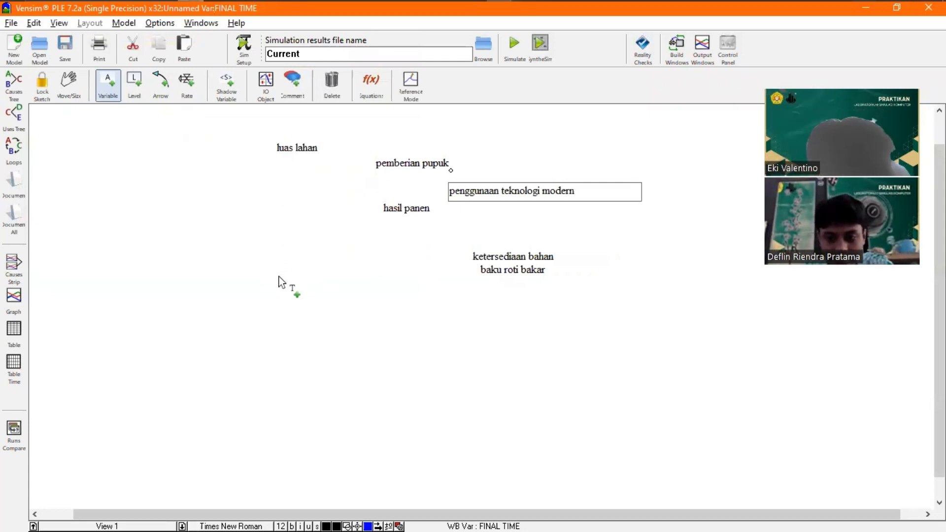
# - Add the variable jumlah permintaan below hasil panen, with persentase penurunan beneath it and persentase peningkatan above it
pyautogui.click(289, 298)
pyautogui.write('u')
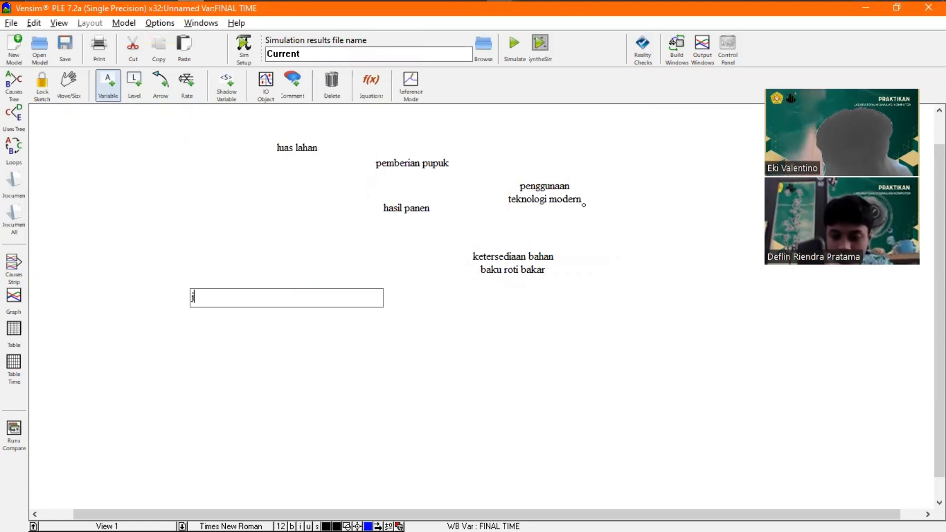
pyautogui.write('umlah permintaa')
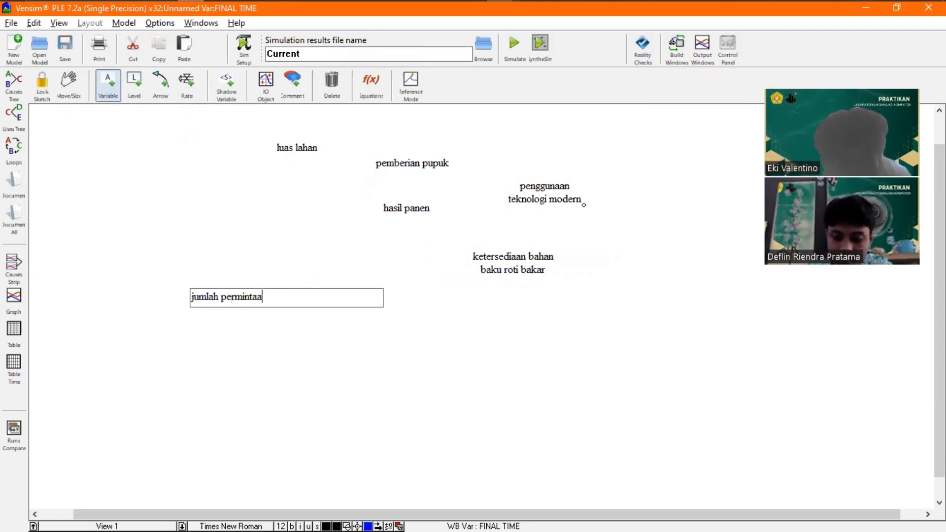
pyautogui.write('n')
pyautogui.click(249, 360)
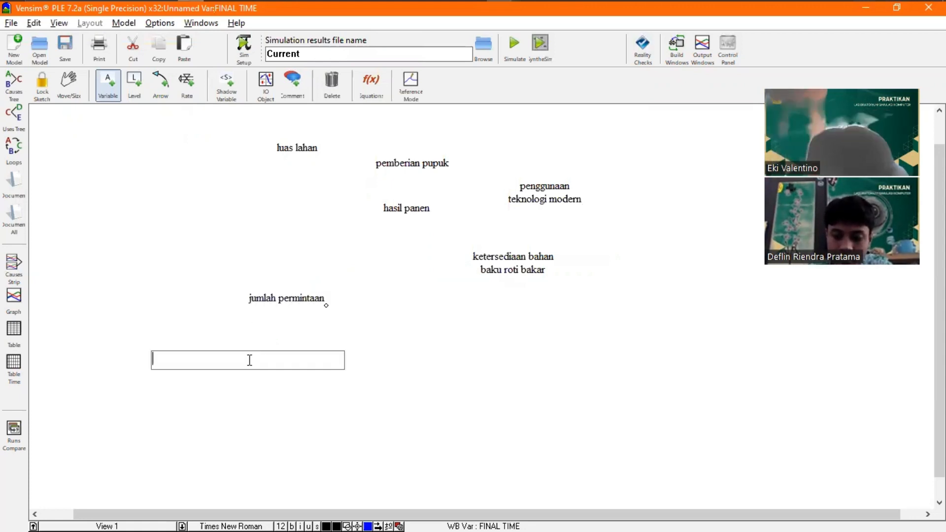
pyautogui.write('persentase penurunan')
pyautogui.click(257, 263)
pyautogui.write('persentase pe')
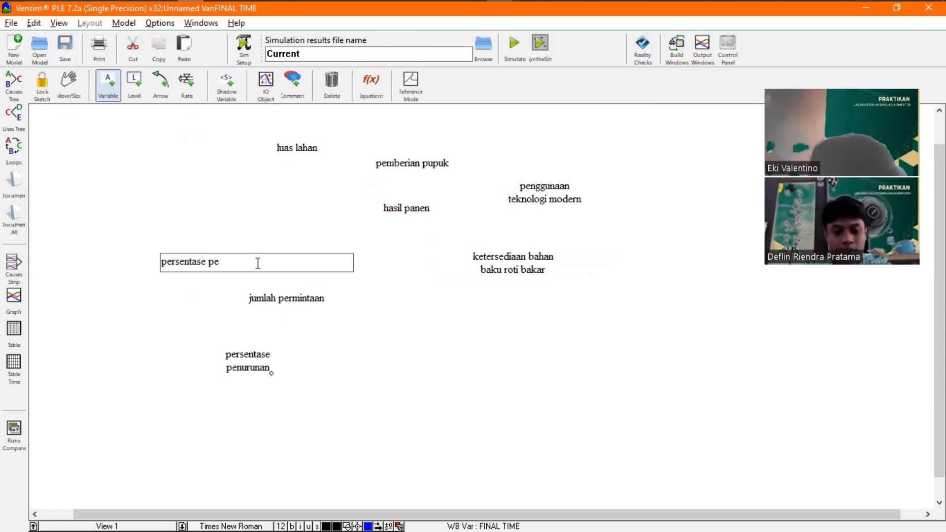
pyautogui.write('ningkatan')
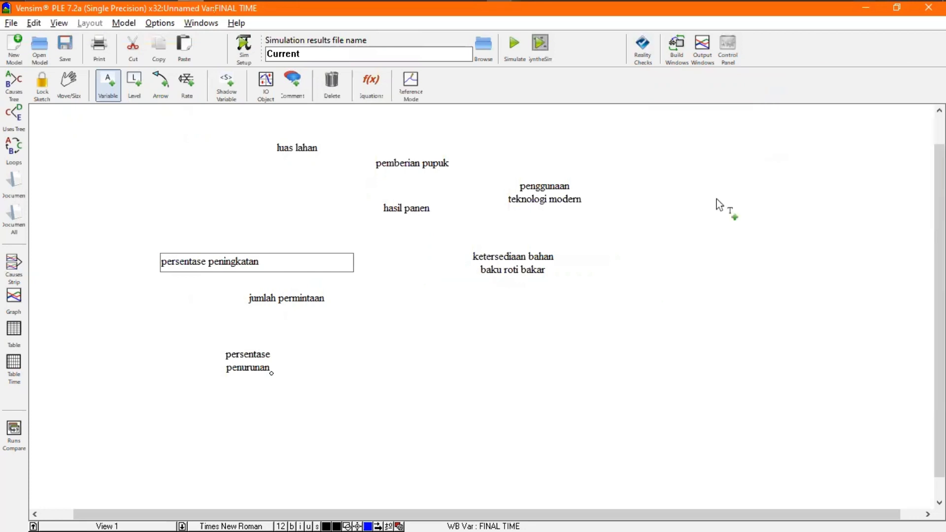
# - Add the variable gagal panen and, around it, the variables cuaca kurang mendukung, kekurangan air and hama
pyautogui.click(691, 218)
pyautogui.write('gagal panen')
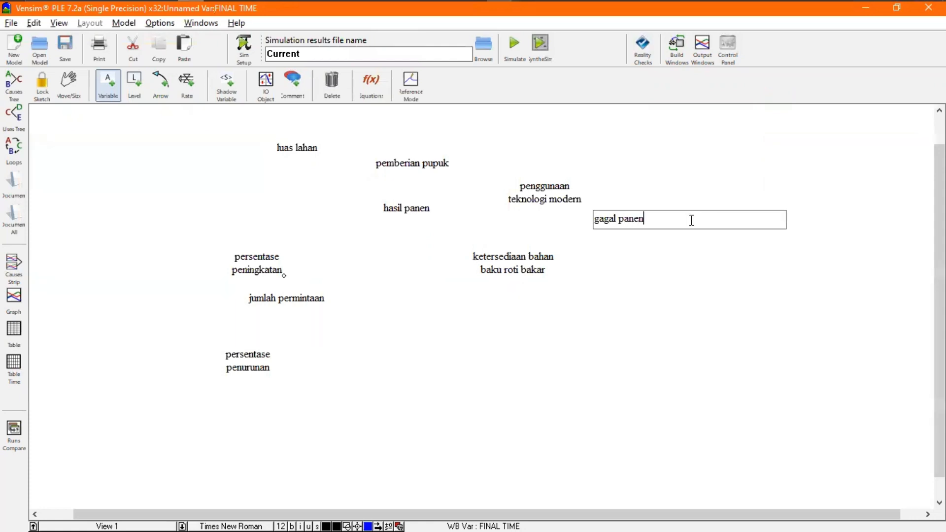
pyautogui.click(738, 157)
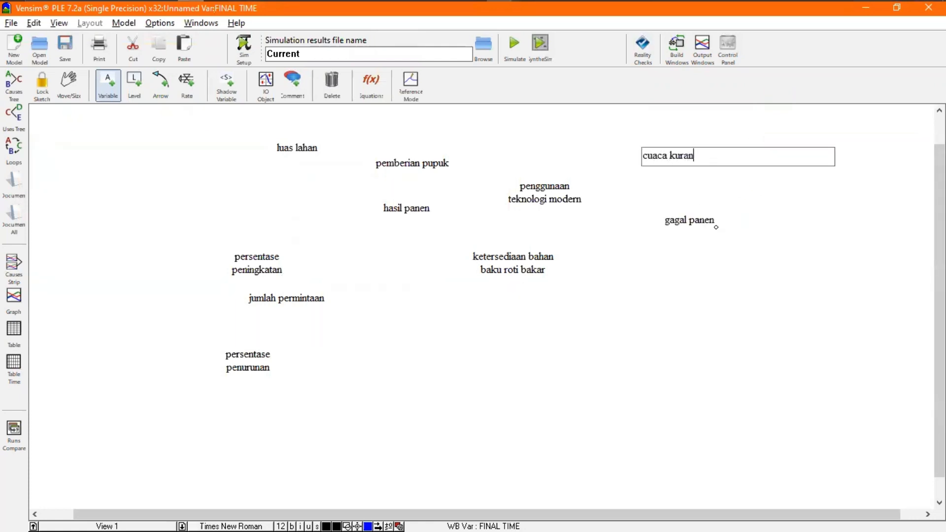
pyautogui.write('cuaca kurang mendukung')
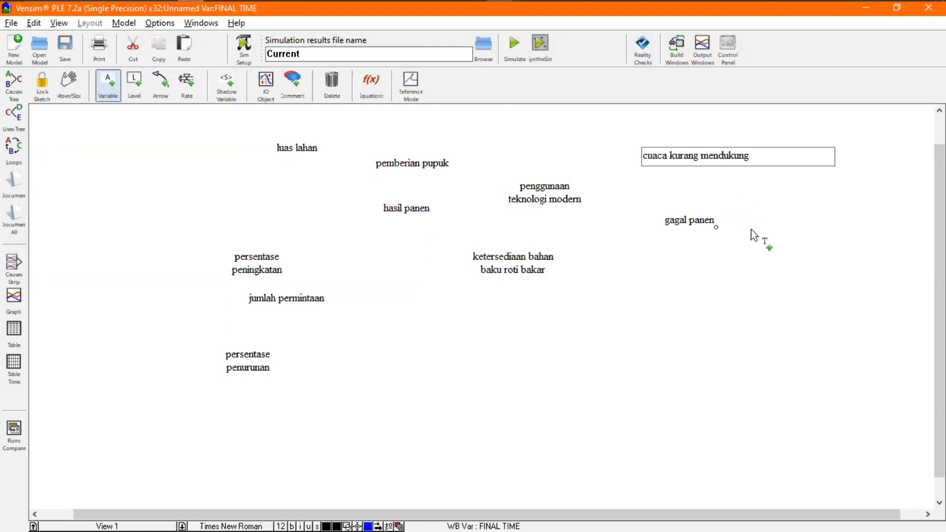
pyautogui.click(693, 287)
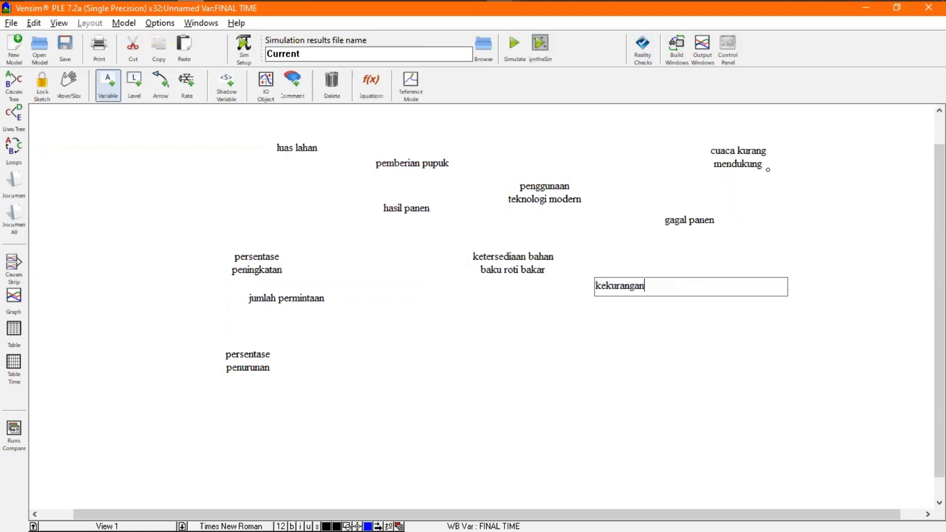
pyautogui.click(824, 235)
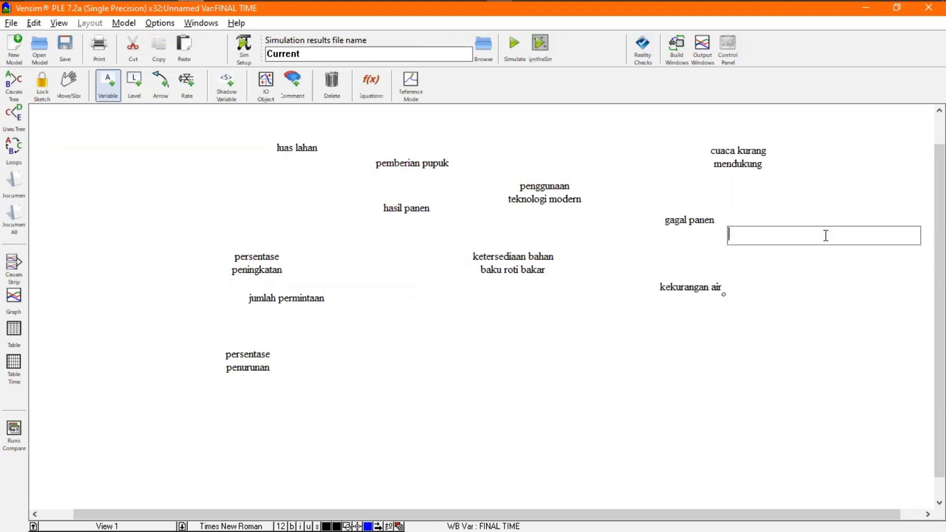
pyautogui.write('hama')
# - Draw arrows from persentase peningkatan and persentase penurunan to jumlah permintaan
pyautogui.click(144, 92)
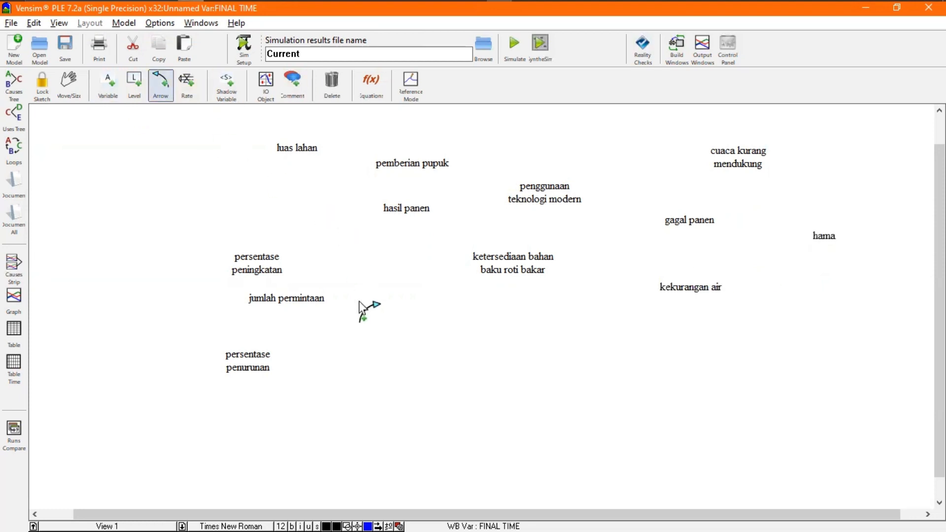
pyautogui.click(262, 269)
pyautogui.click(299, 305)
pyautogui.click(254, 367)
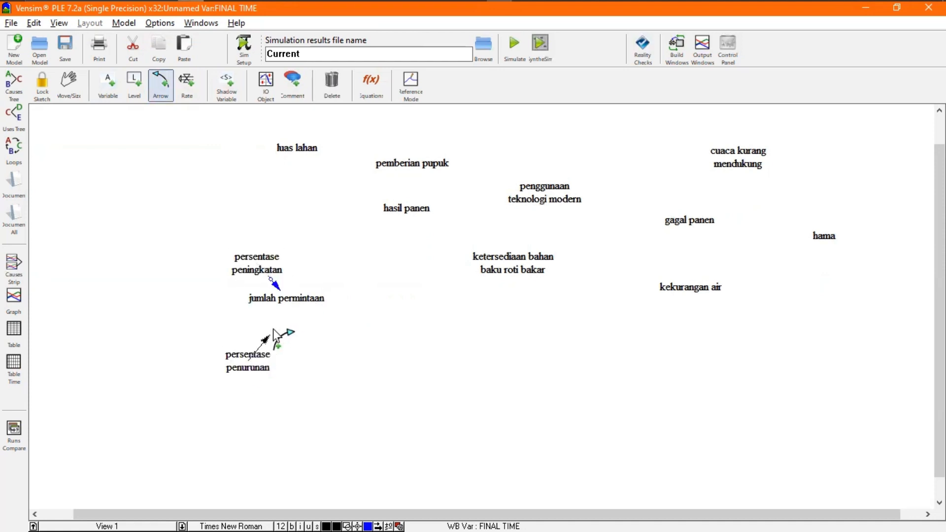
pyautogui.click(276, 309)
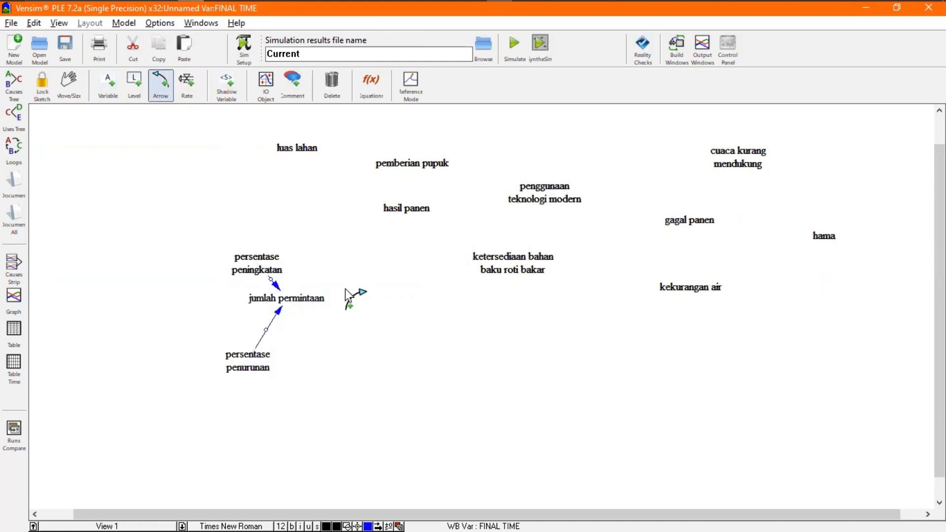
# - Connect luas lahan, pemberian pupuk and penggunaan teknologi modern to hasil panen with arrows
pyautogui.click(311, 152)
pyautogui.click(421, 210)
pyautogui.click(428, 172)
pyautogui.click(433, 215)
pyautogui.click(544, 199)
pyautogui.click(401, 206)
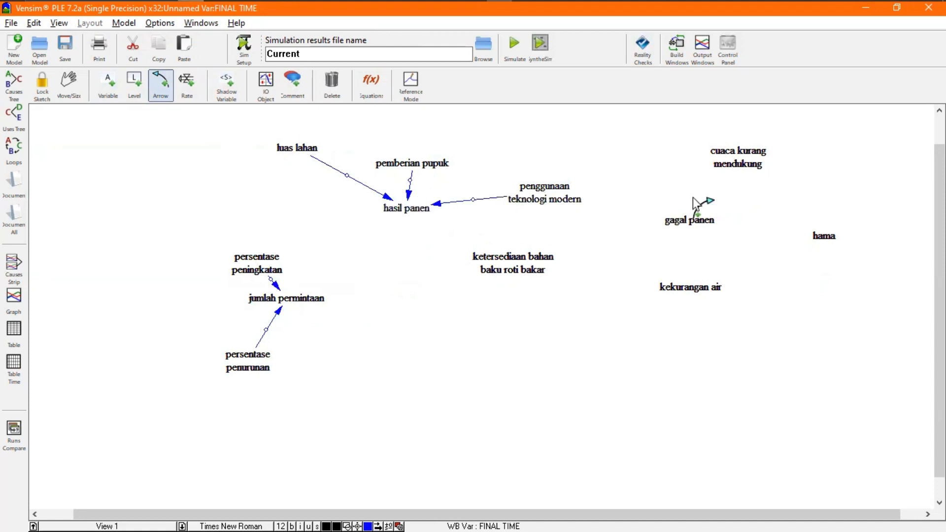
# - Connect cuaca kurang mendukung, hama and kekurangan air to gagal panen with arrows
pyautogui.click(740, 165)
pyautogui.click(692, 221)
pyautogui.click(826, 236)
pyautogui.click(709, 230)
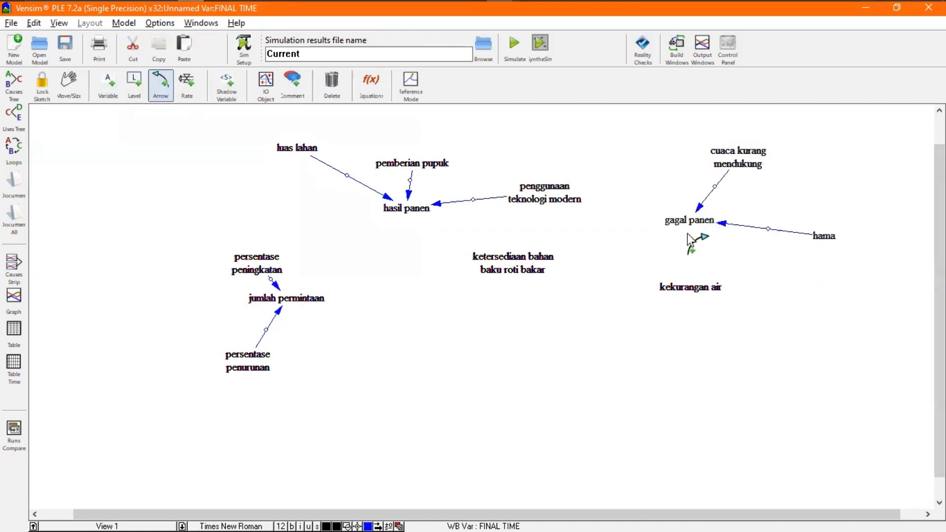
pyautogui.click(688, 290)
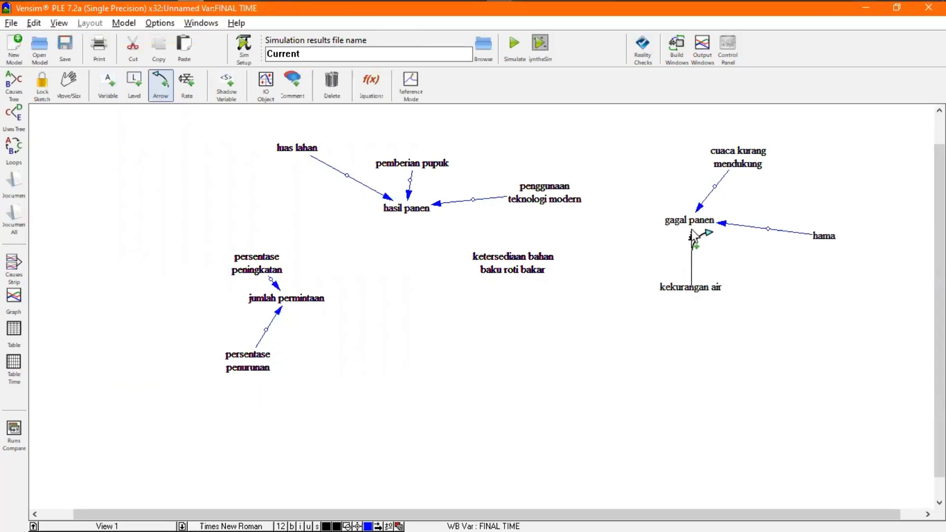
pyautogui.click(717, 221)
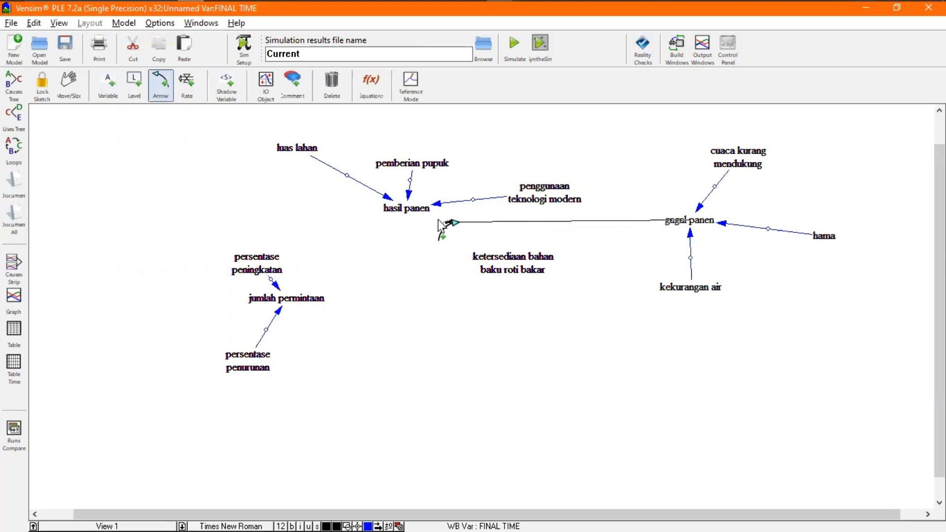
# - Link gagal panen to hasil panen, and link hasil panen and jumlah permintaan to ketersediaan bahan baku roti bakar with arrows
pyautogui.click(420, 211)
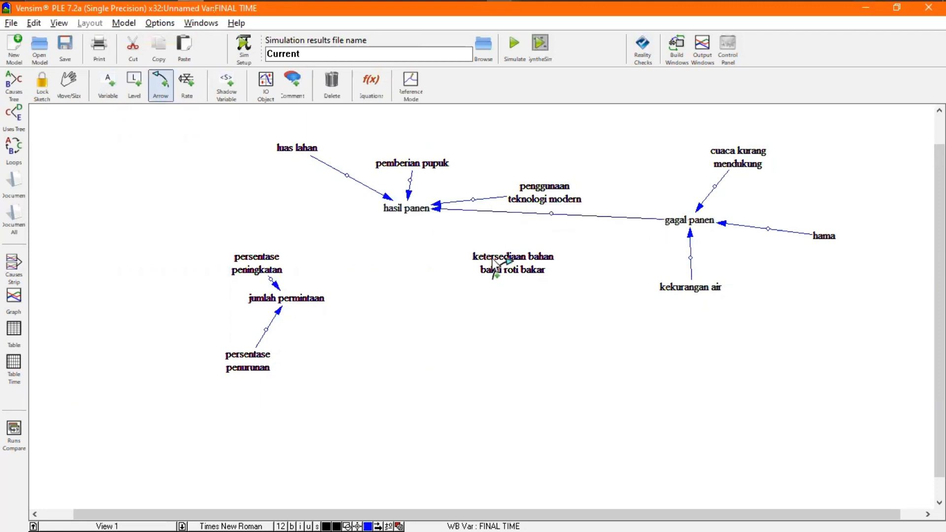
pyautogui.click(416, 215)
pyautogui.click(523, 276)
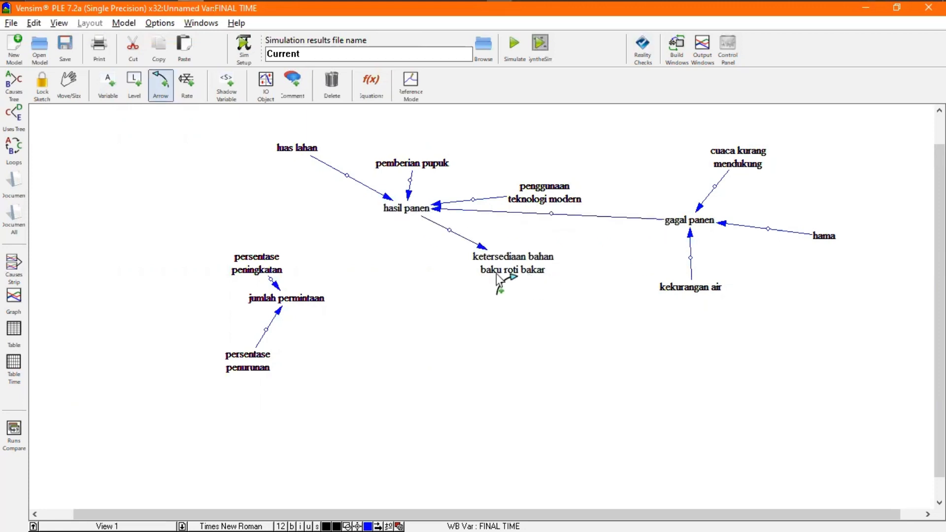
pyautogui.click(301, 293)
pyautogui.click(515, 269)
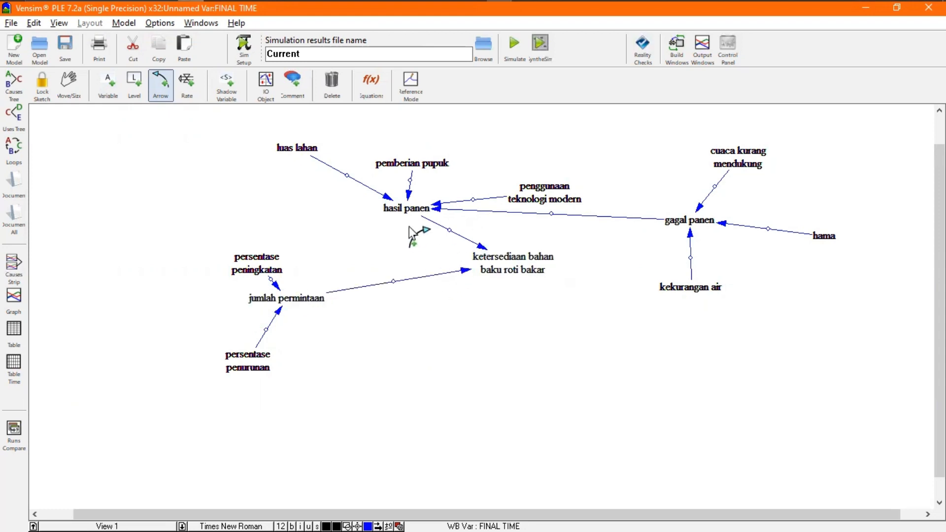
# - Rearrange the sketch: raise pemberian pupuk, place penggunaan teknologi modern left of hasil panen, shift persentase peningkatan left and lower ketersediaan bahan baku roti bakar
pyautogui.click(68, 83)
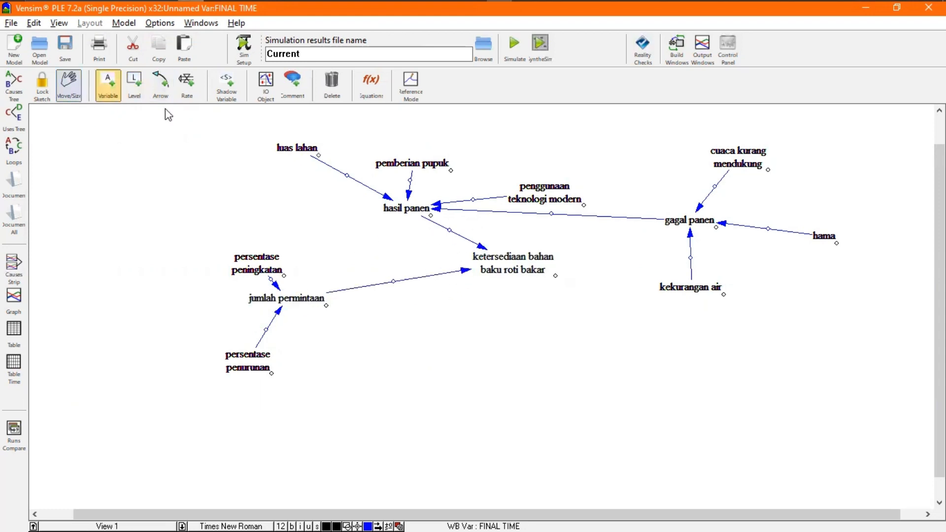
pyautogui.moveTo(413, 163); pyautogui.dragTo(408, 133)
pyautogui.moveTo(545, 194); pyautogui.dragTo(279, 213)
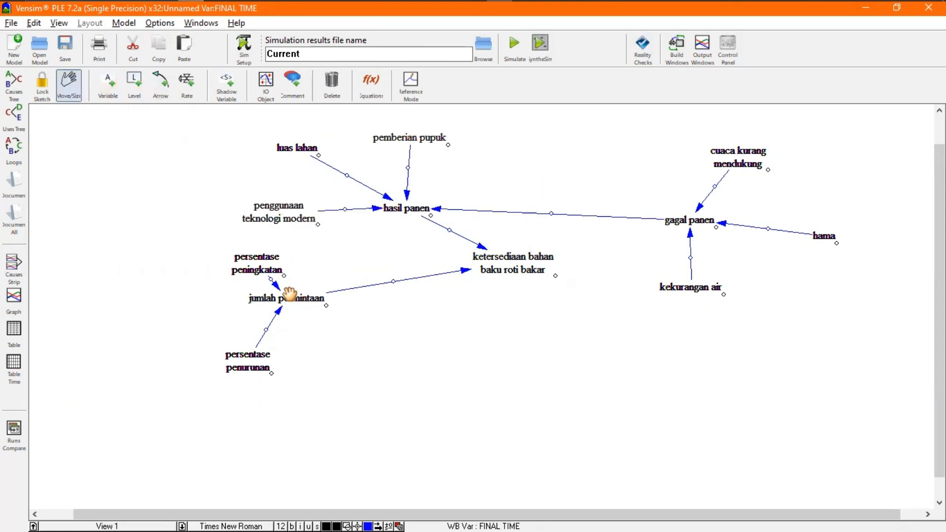
pyautogui.moveTo(267, 266); pyautogui.dragTo(198, 262)
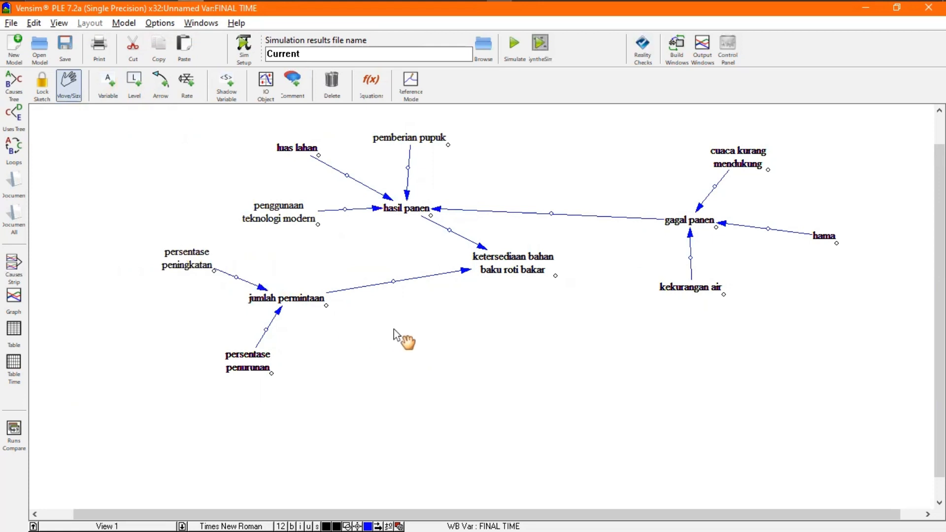
pyautogui.moveTo(505, 268); pyautogui.dragTo(493, 300)
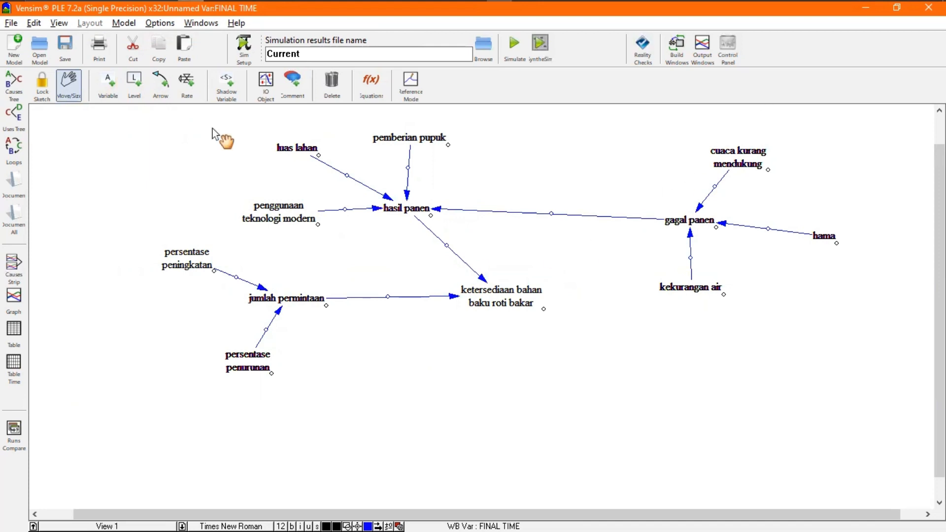
# - Set the polarity of the arrow from luas lahan to hasil panen to + and accept the options
pyautogui.rightClick(346, 175)
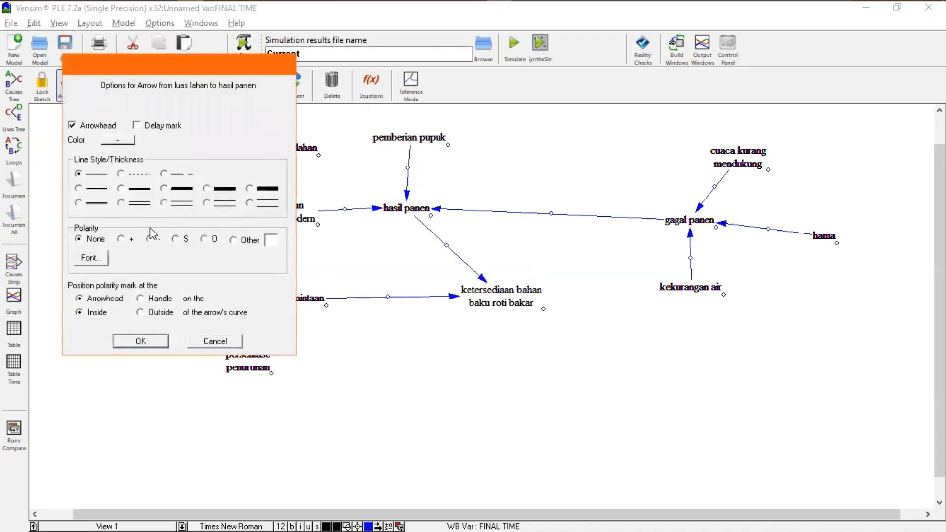
pyautogui.click(120, 238)
pyautogui.click(141, 341)
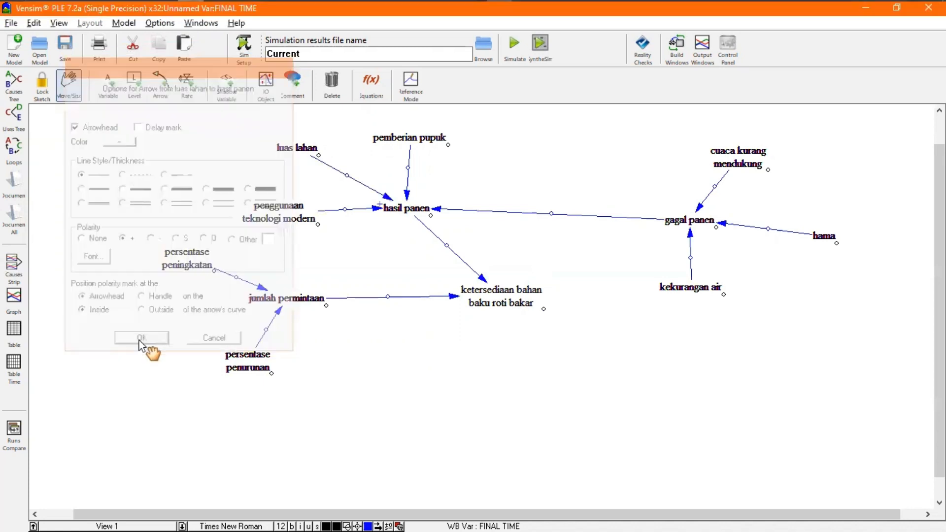
# - Set the polarity of the arrows from pemberian pupuk and penggunaan teknologi modern to hasil panen to +
pyautogui.rightClick(409, 168)
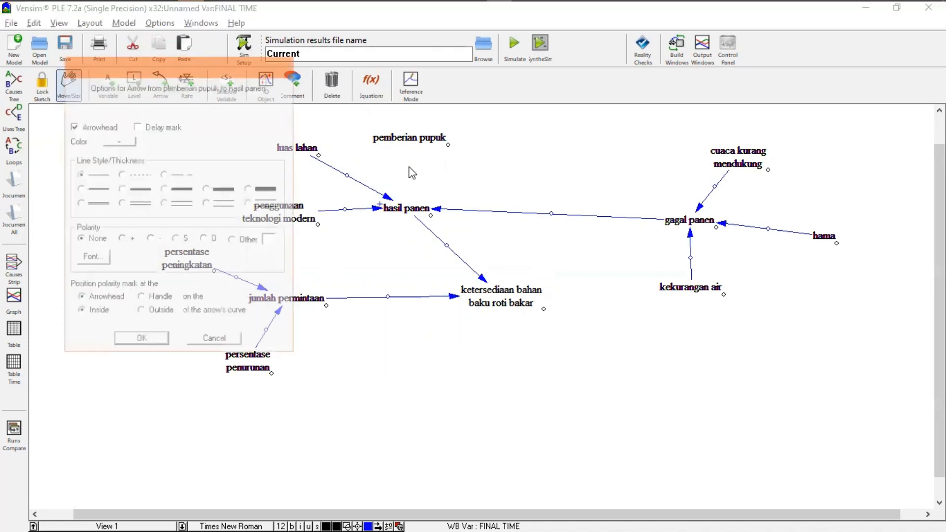
pyautogui.click(122, 240)
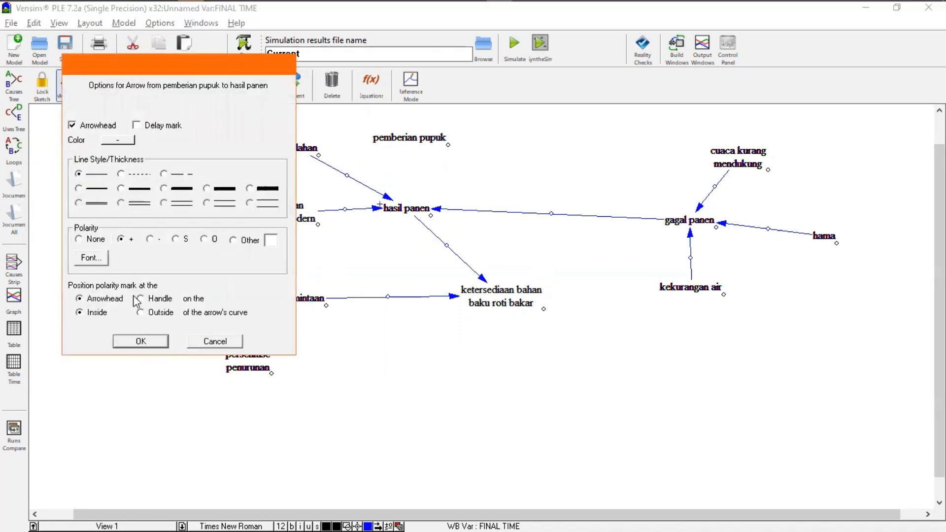
pyautogui.click(144, 340)
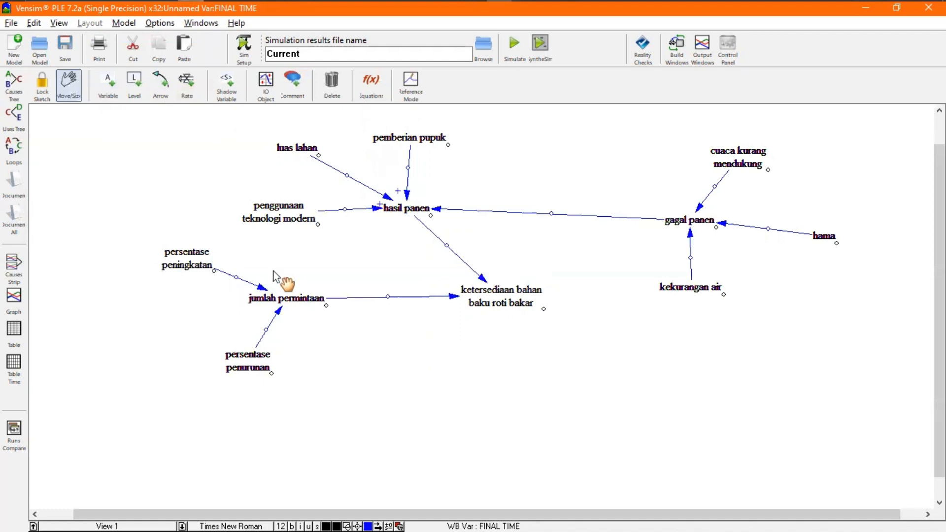
pyautogui.rightClick(351, 211)
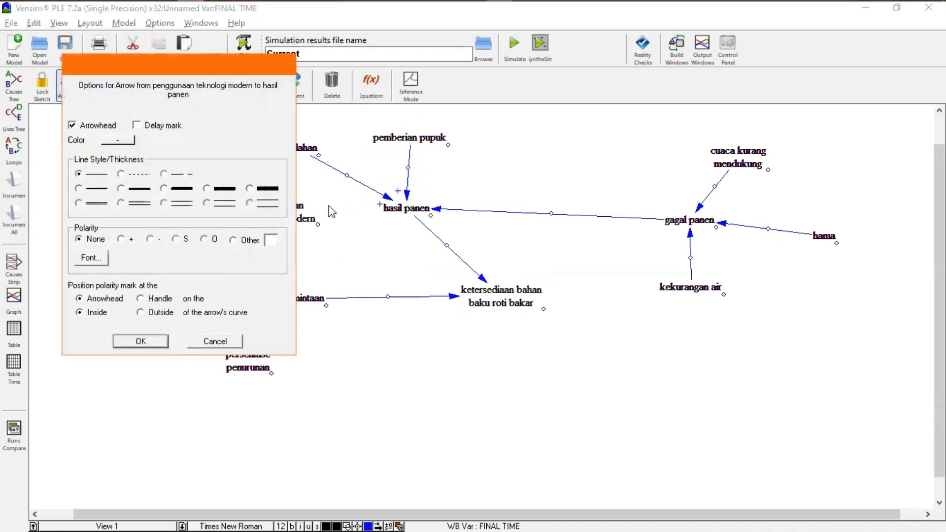
pyautogui.click(122, 239)
pyautogui.click(142, 341)
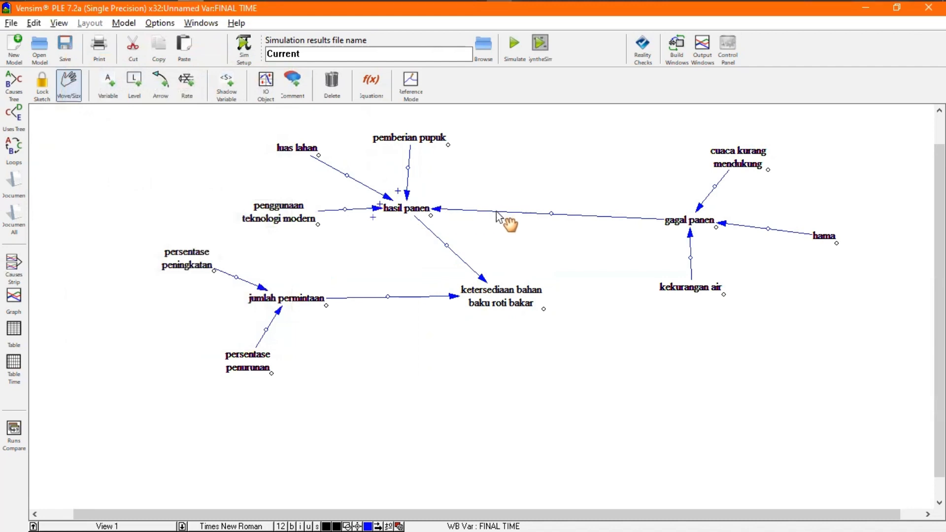
# - Set the polarity of the arrow from gagal panen to hasil panen to -
pyautogui.rightClick(550, 214)
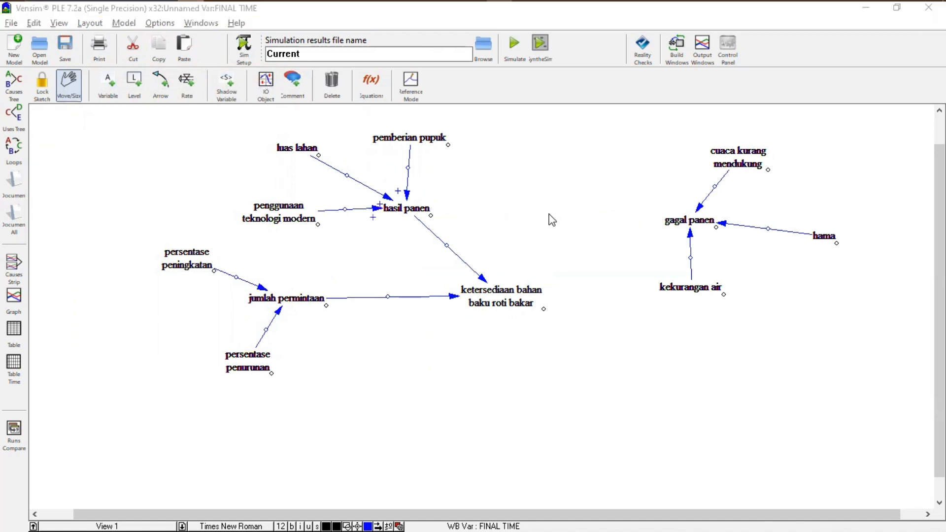
pyautogui.click(150, 240)
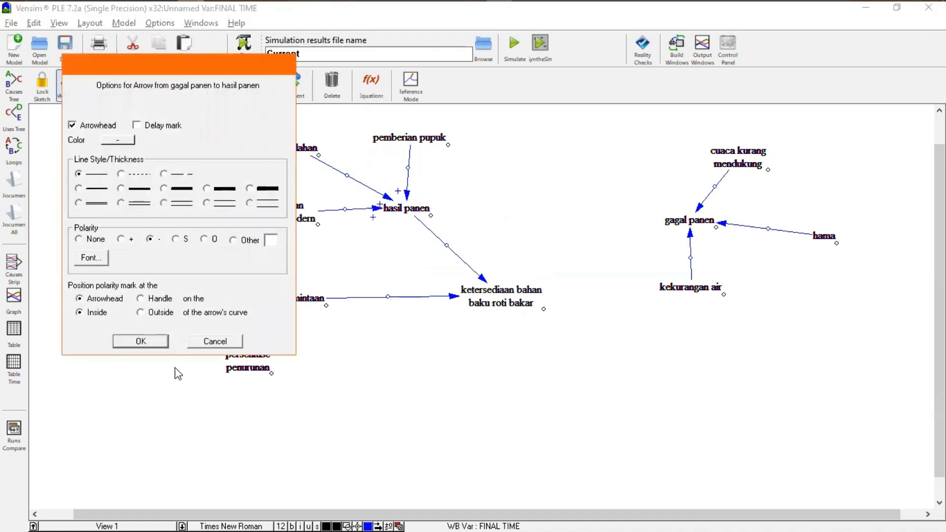
pyautogui.click(161, 345)
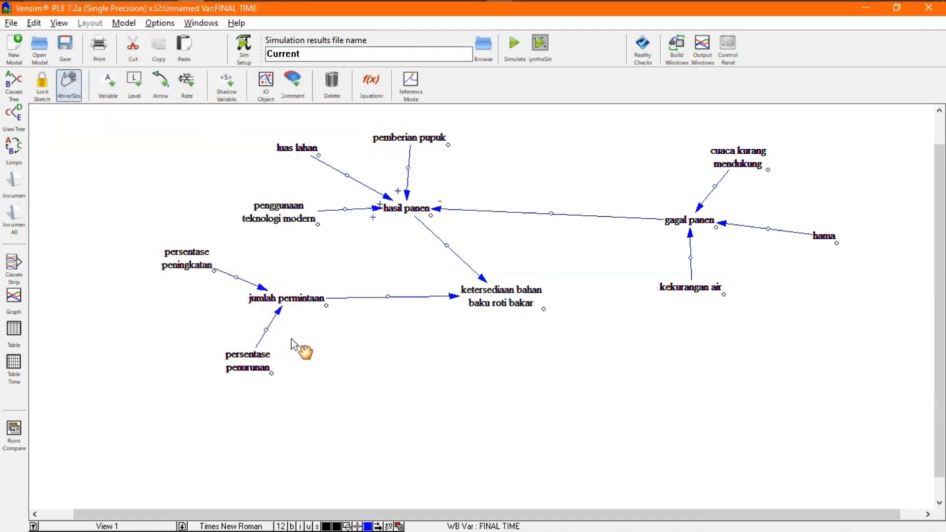
# - Mark the arrows into jumlah permintaan with polarity + from persentase peningkatan and - from persentase penurunan
pyautogui.rightClick(247, 282)
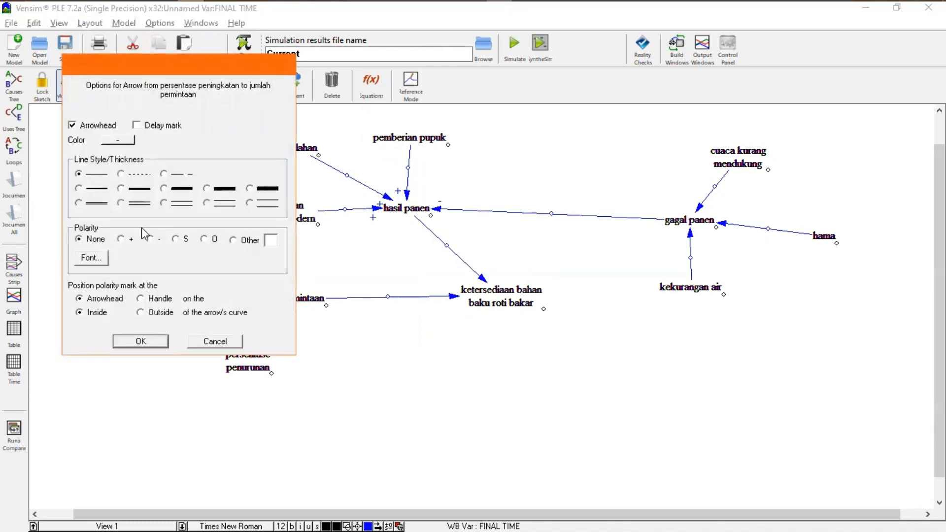
pyautogui.click(150, 338)
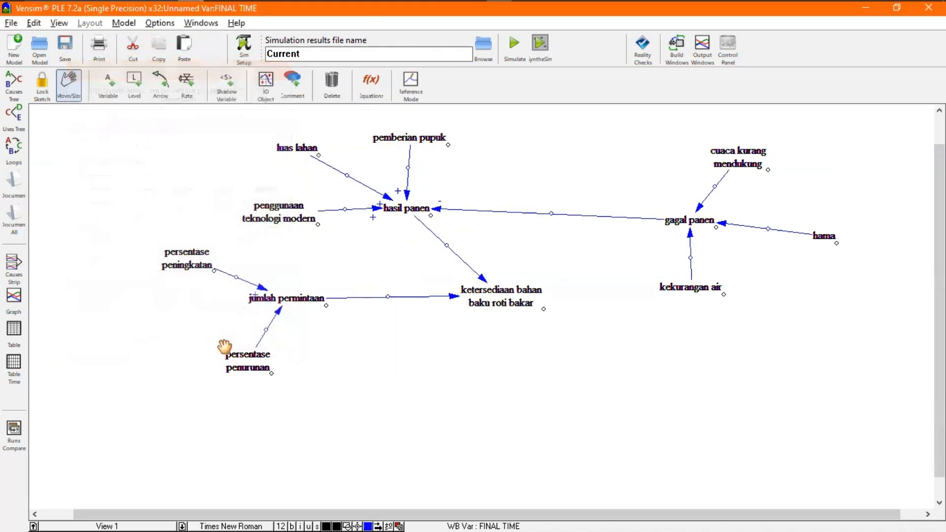
pyautogui.rightClick(269, 335)
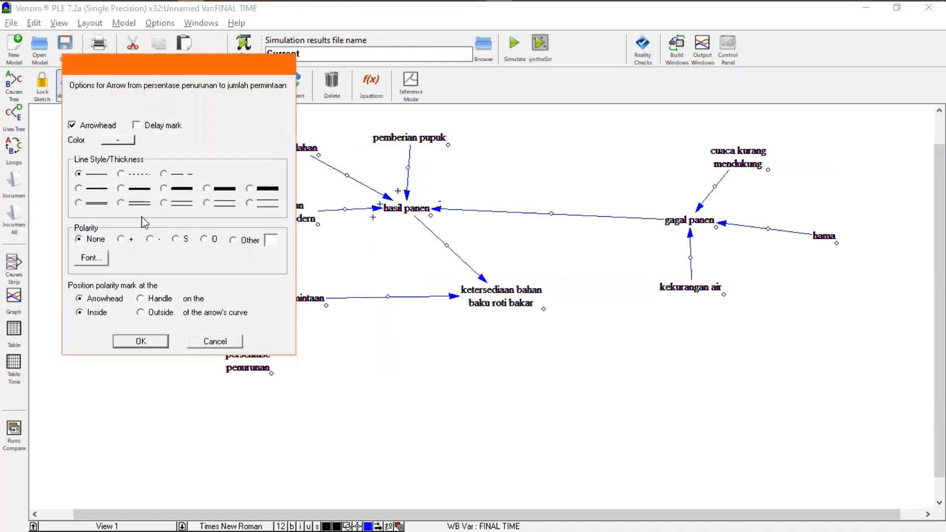
pyautogui.click(141, 342)
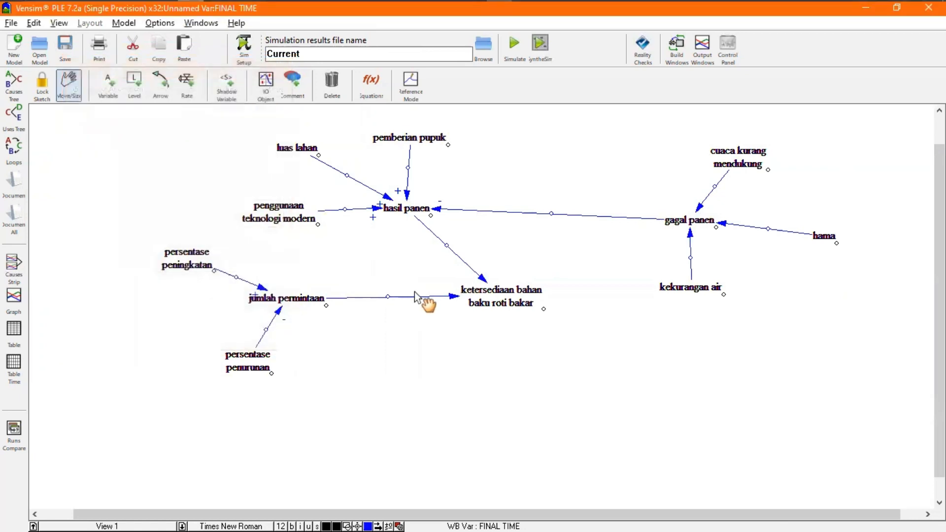
# - Set the polarity of the arrows from jumlah permintaan and hasil panen to ketersediaan bahan baku roti bakar to +
pyautogui.rightClick(388, 294)
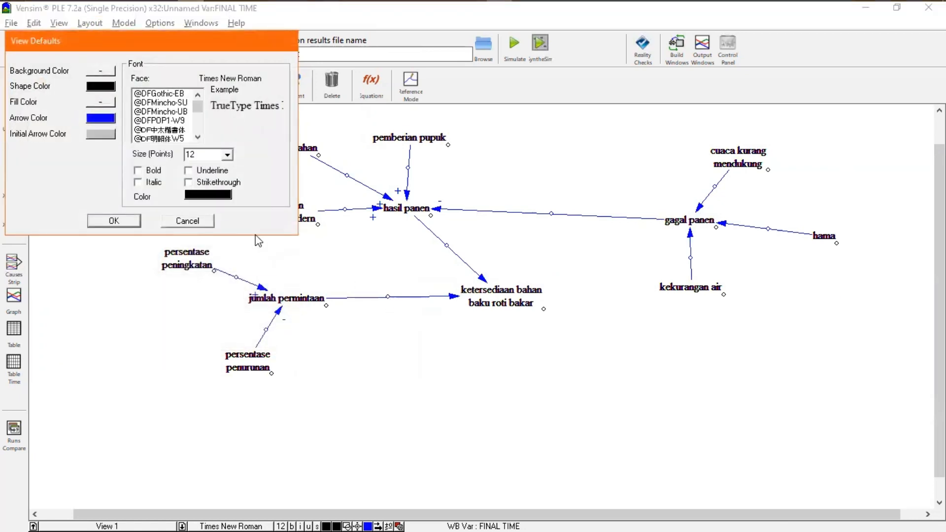
pyautogui.click(201, 218)
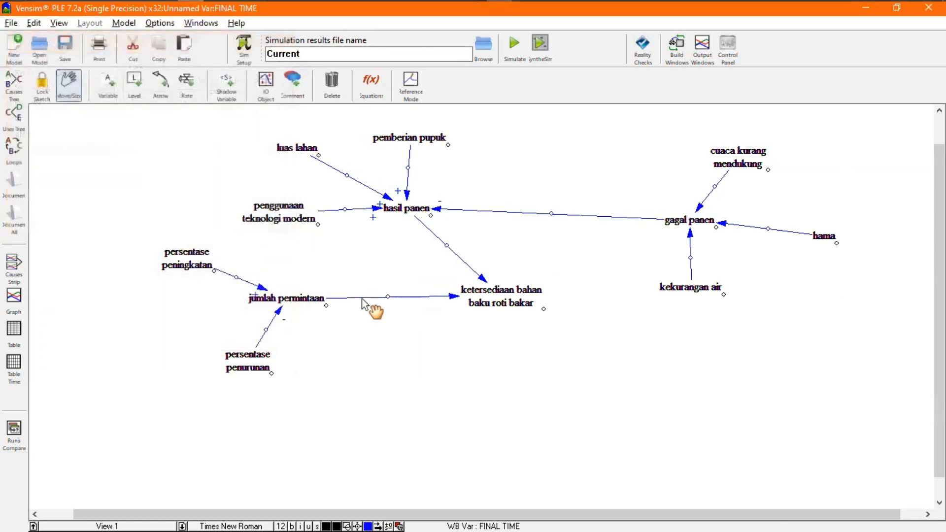
pyautogui.rightClick(389, 297)
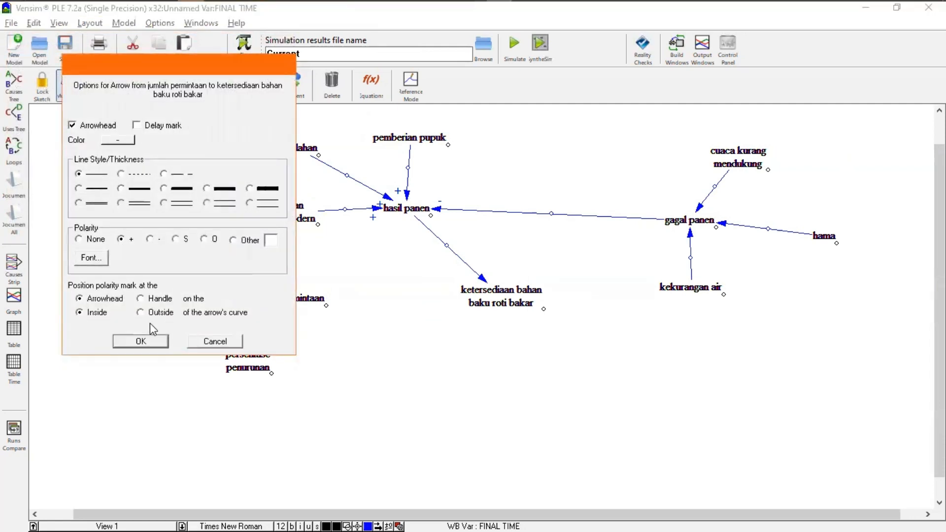
pyautogui.click(144, 342)
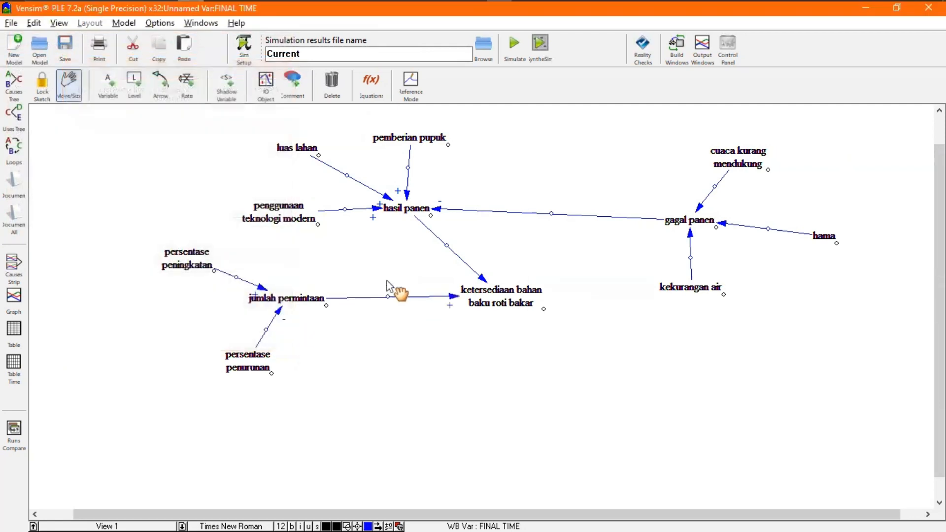
pyautogui.rightClick(447, 245)
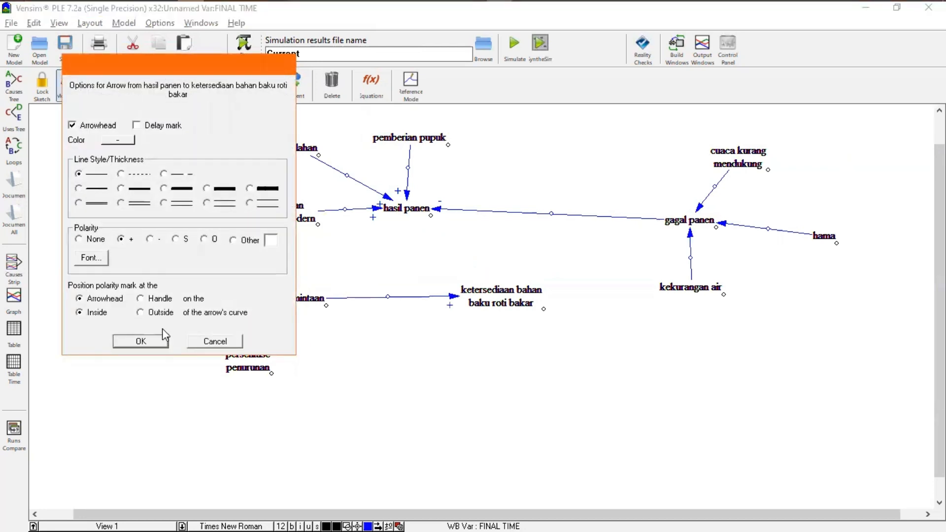
pyautogui.click(164, 342)
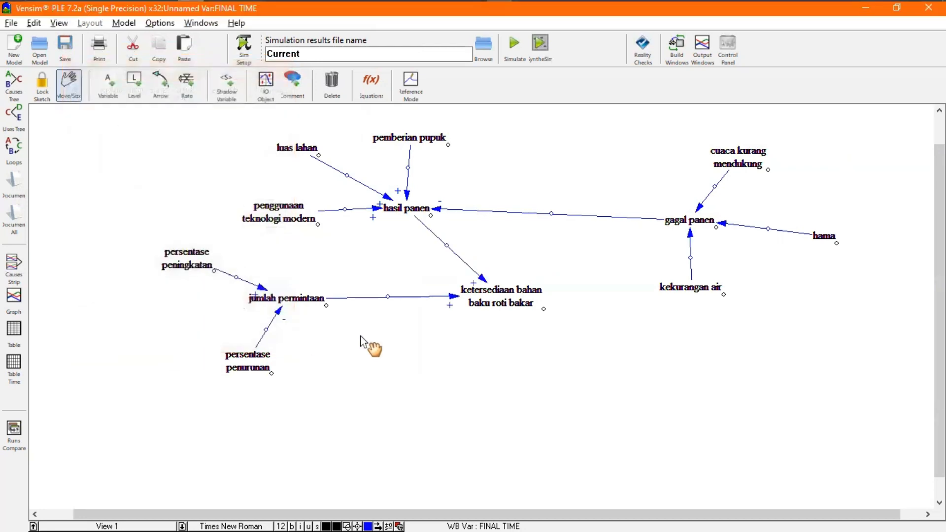
# - Set the polarity of the arrows from cuaca kurang mendukung, hama and kekurangan air to gagal panen to +
pyautogui.click(715, 186)
pyautogui.rightClick(715, 187)
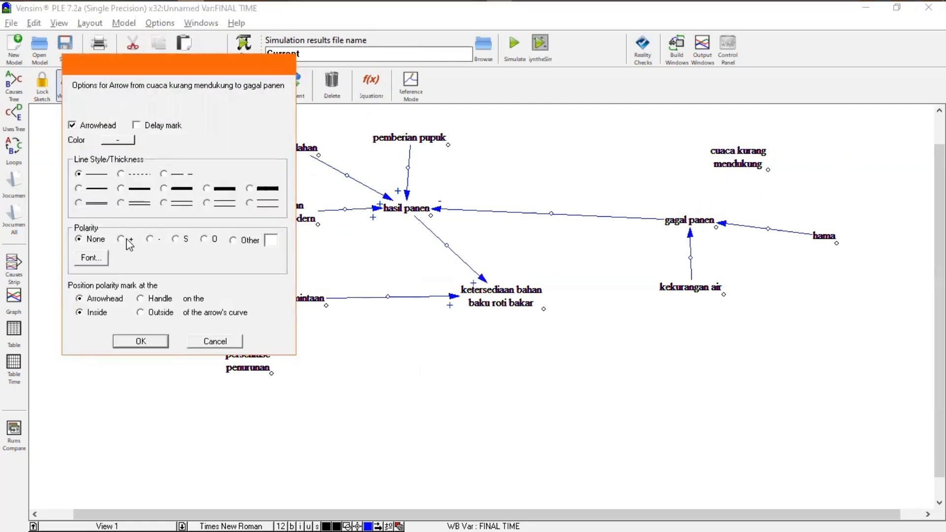
pyautogui.click(156, 341)
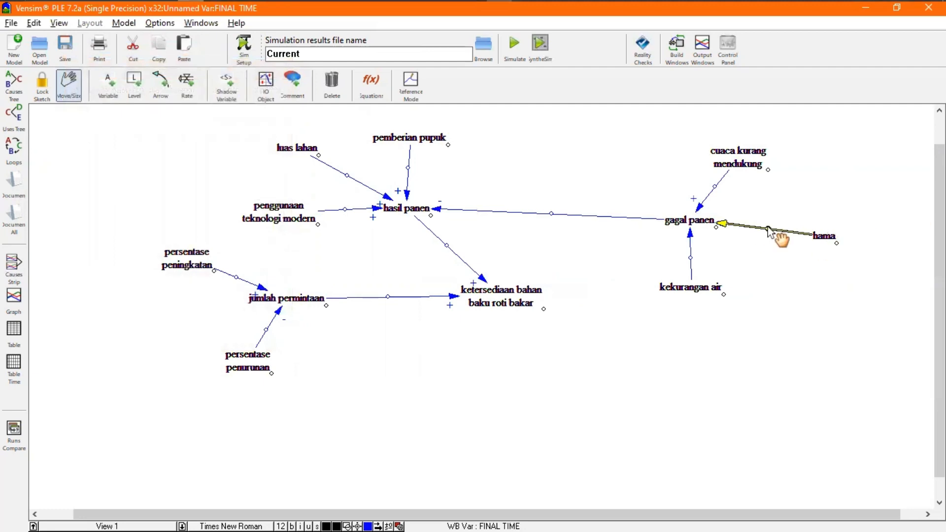
pyautogui.rightClick(768, 226)
pyautogui.click(120, 239)
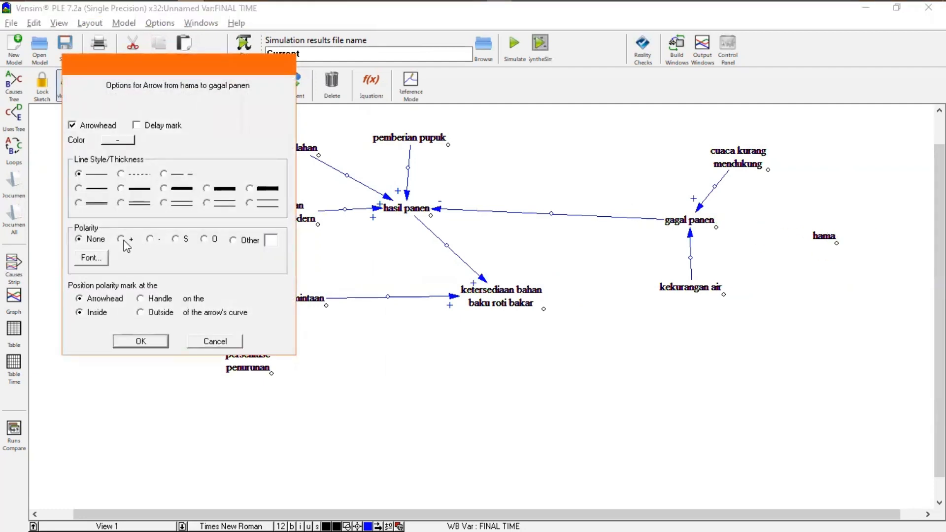
pyautogui.click(156, 344)
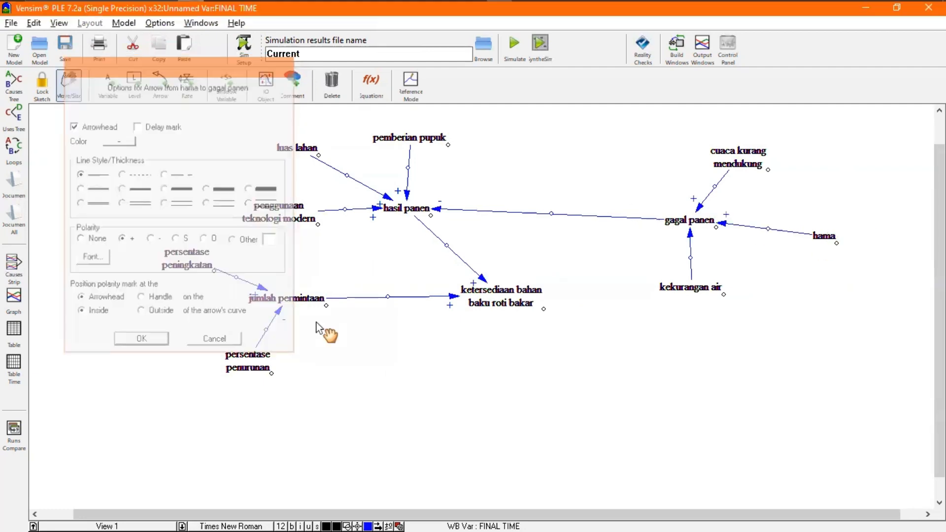
pyautogui.rightClick(690, 257)
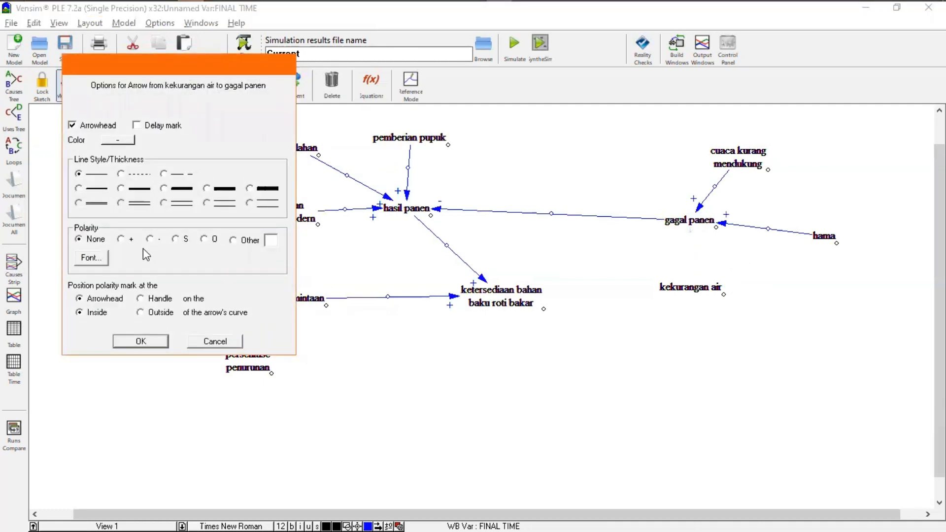
pyautogui.click(121, 239)
pyautogui.click(148, 341)
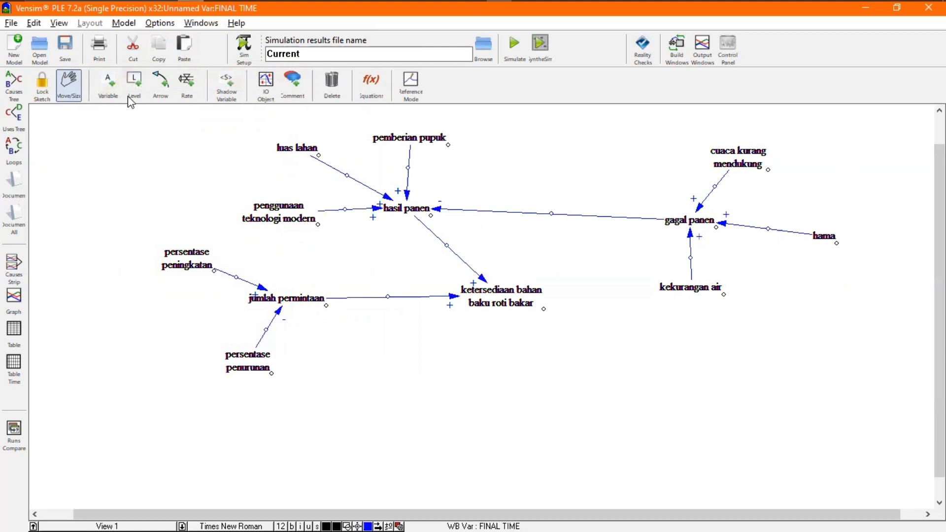
# - Save the model in the Downloads folder as causal loop diagram in the Text Format Models (*.mdl) type
pyautogui.click(11, 23)
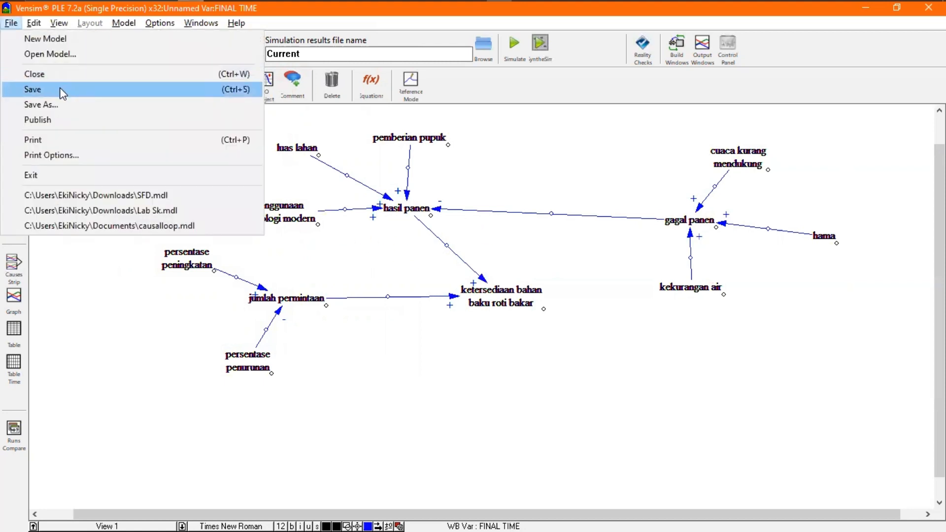
pyautogui.click(89, 92)
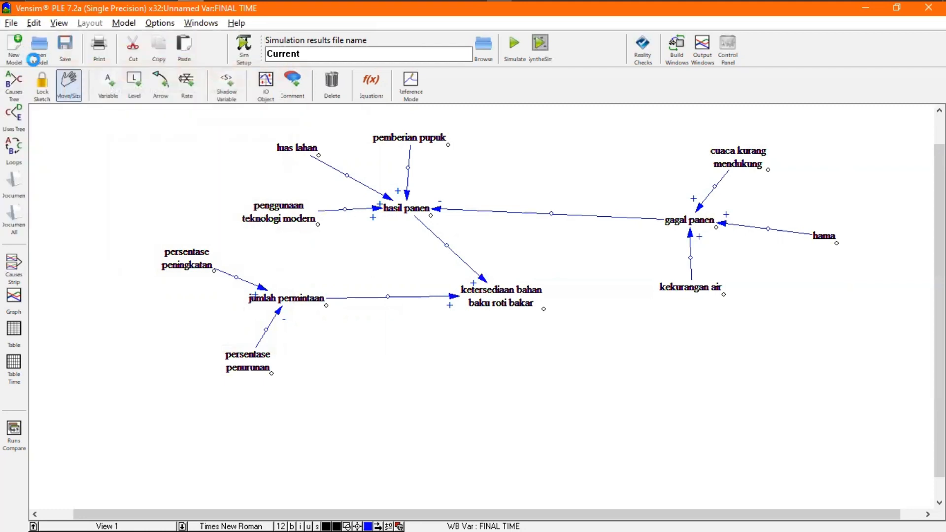
pyautogui.click(33, 58)
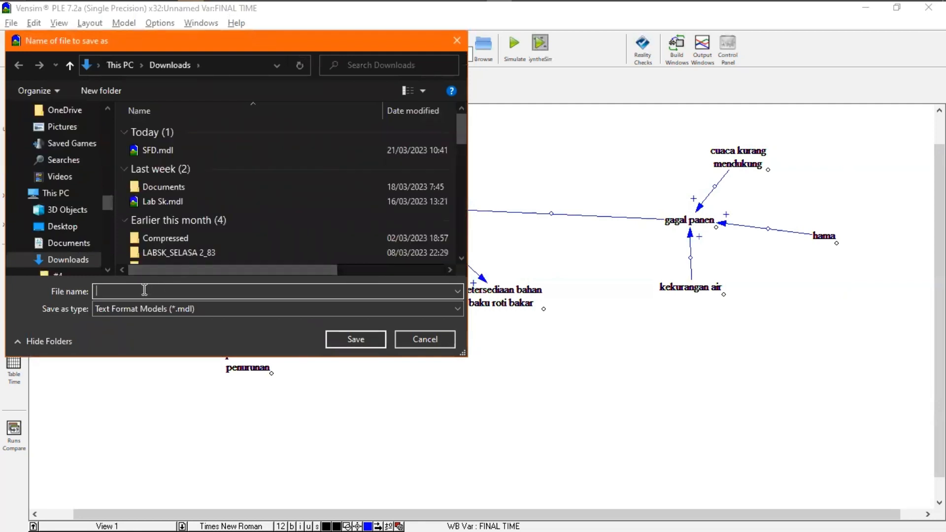
pyautogui.write('causal loop diagramj')
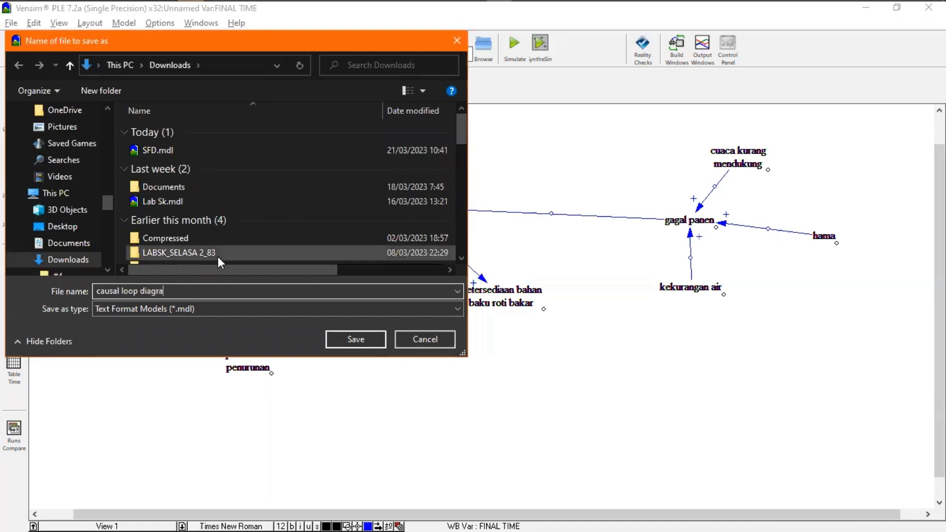
pyautogui.press('BackSpace')
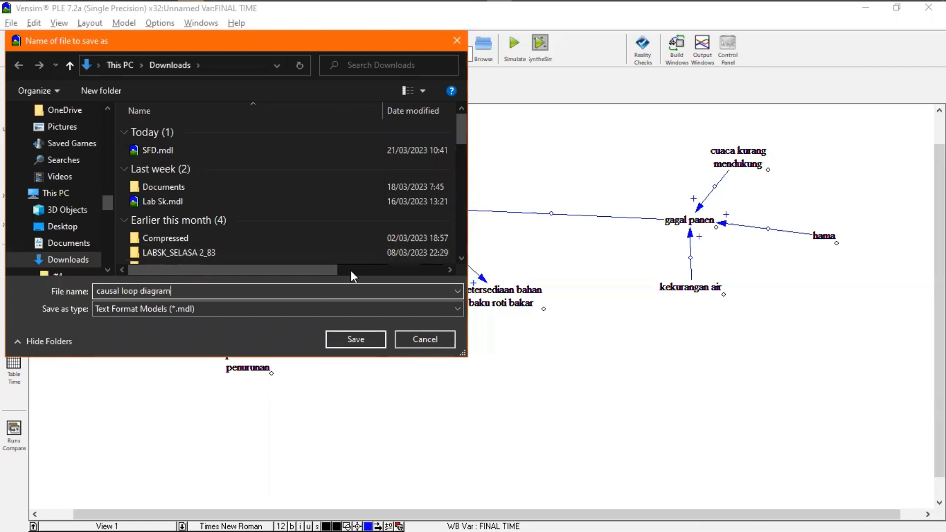
pyautogui.click(347, 335)
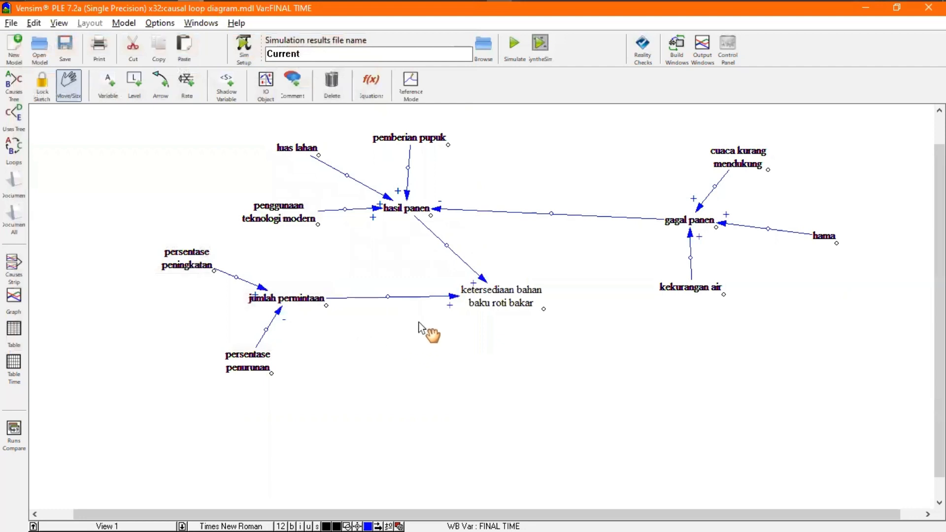
# - Delete all variables of the causal loop diagram together with their arrows to clear the sketch
pyautogui.click(334, 94)
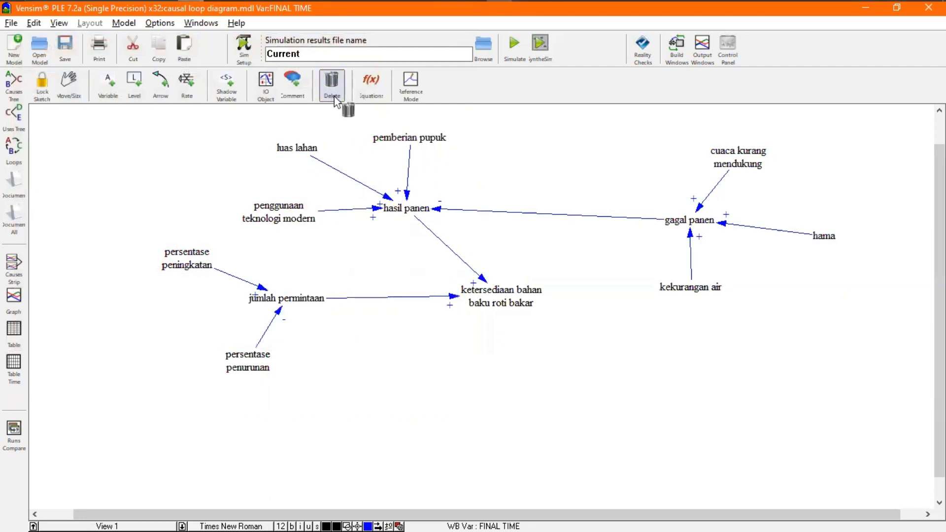
pyautogui.click(415, 134)
pyautogui.click(305, 152)
pyautogui.click(290, 200)
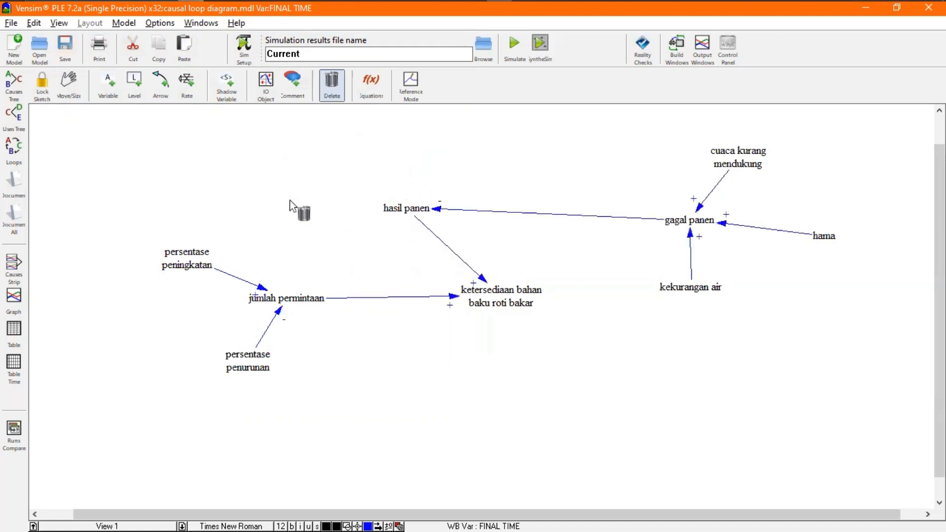
pyautogui.click(199, 257)
pyautogui.click(285, 296)
pyautogui.click(264, 364)
pyautogui.click(507, 283)
pyautogui.click(417, 216)
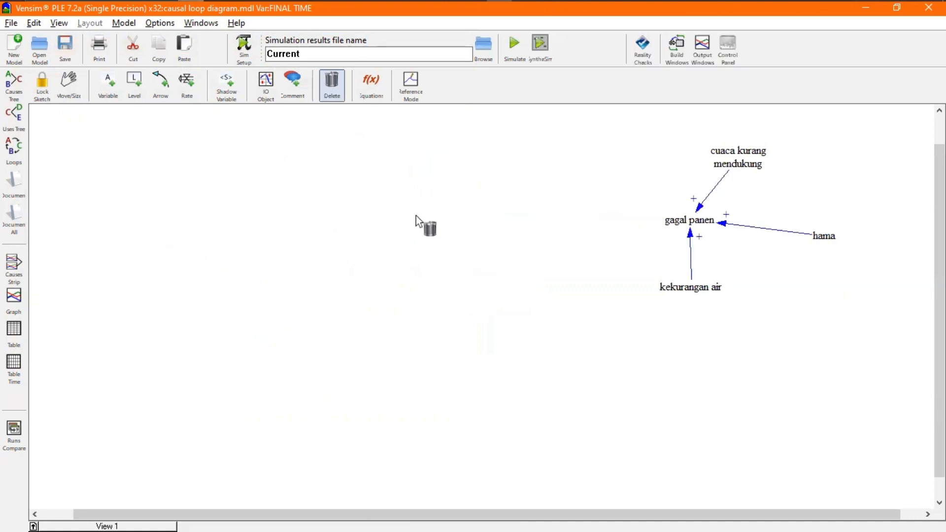
pyautogui.click(712, 213)
pyautogui.click(832, 239)
pyautogui.click(695, 288)
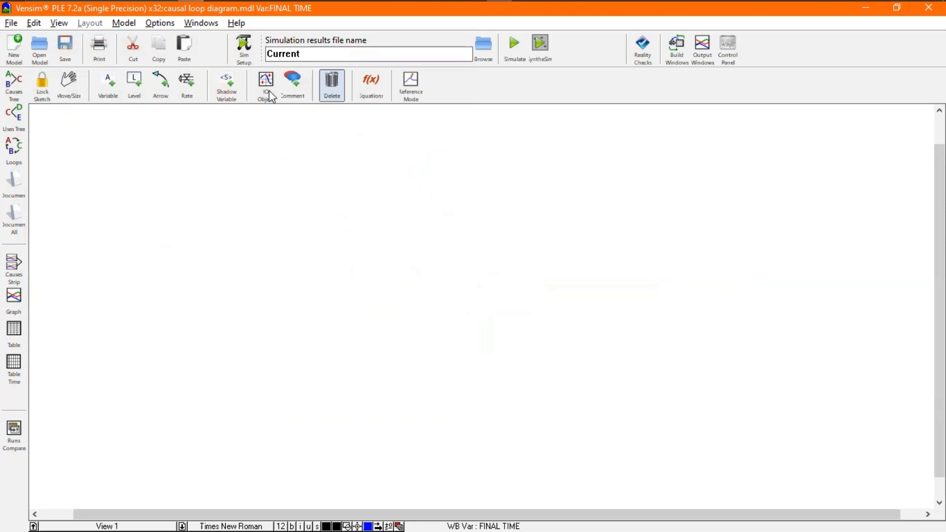
# - Add two levels to the empty sketch: Ketersediaan Bahan Baku Roti Bakar and, above it, Jumlah Permintaan
pyautogui.click(140, 90)
pyautogui.click(359, 248)
pyautogui.write('Ketersediaan Bahan Baku Rot ')
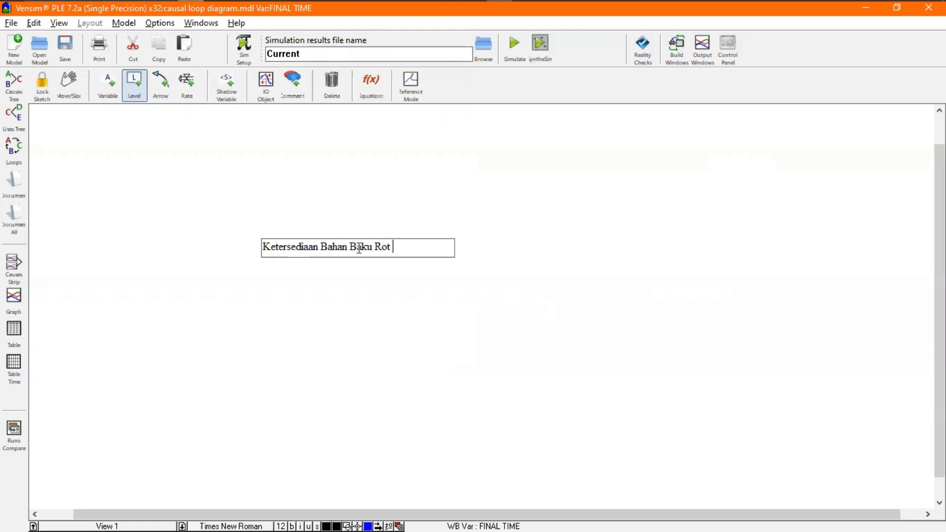
pyautogui.write('i Bakar')
pyautogui.click(437, 217)
pyautogui.write('Jua')
pyautogui.press('BackSpace')
pyautogui.press('BackSpace')
pyautogui.write('umlah Permintaan')
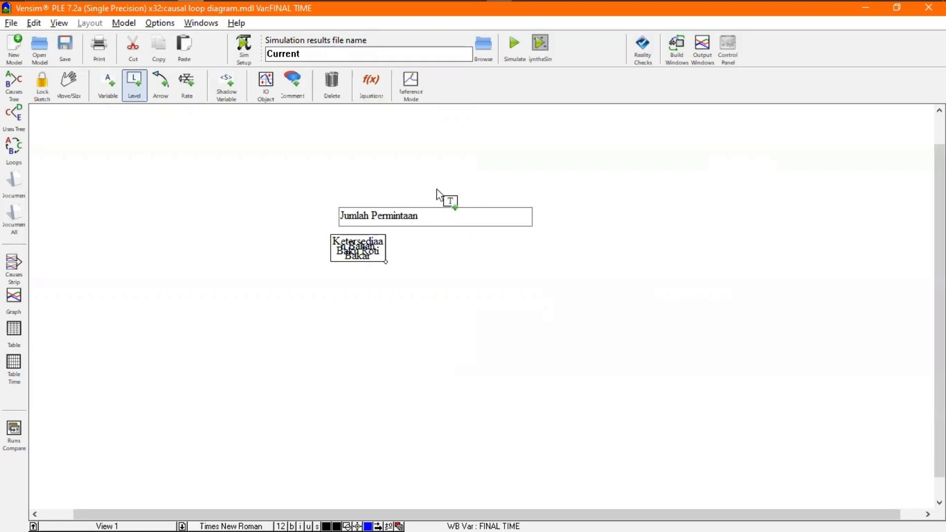
# - Widen the Ketersediaan Bahan Baku Roti Bakar level so its name fits on one line and move it below Jumlah Permintaan
pyautogui.click(74, 91)
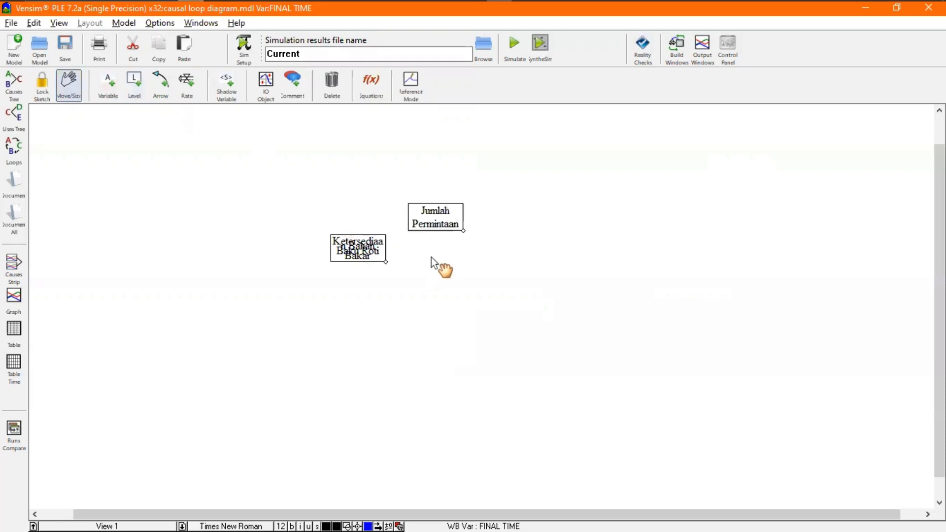
pyautogui.moveTo(386, 262); pyautogui.dragTo(505, 270)
pyautogui.moveTo(464, 246); pyautogui.dragTo(492, 300)
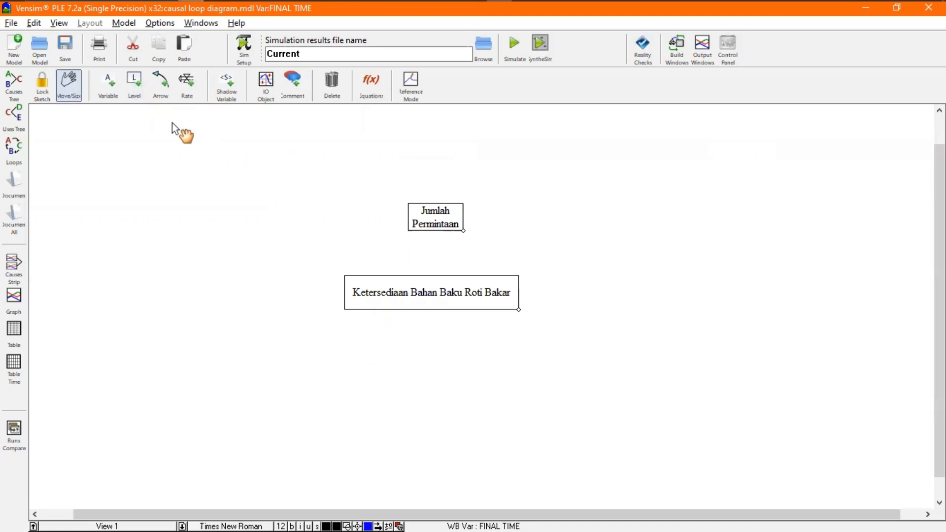
# - Add an outflow rate named Penurunan Permintaan from the Jumlah Permintaan level to a cloud on its right
pyautogui.click(186, 99)
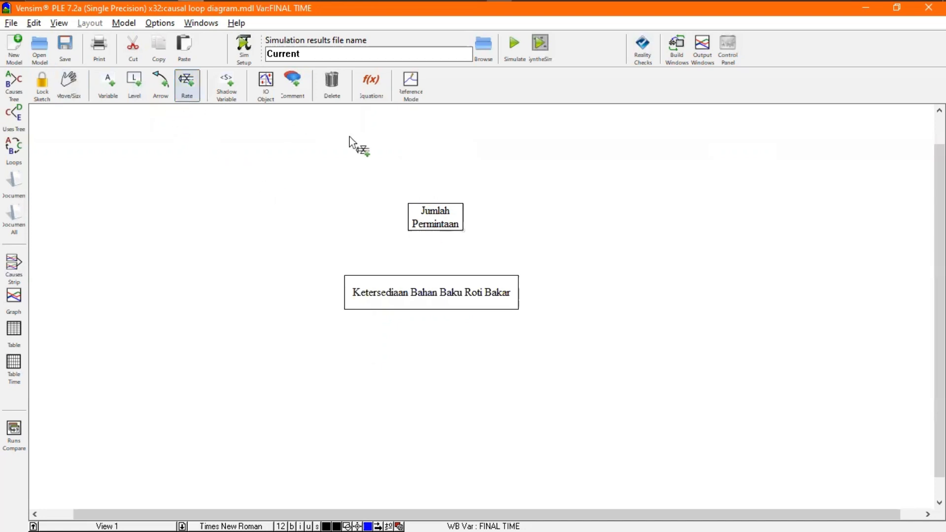
pyautogui.rightClick(435, 217)
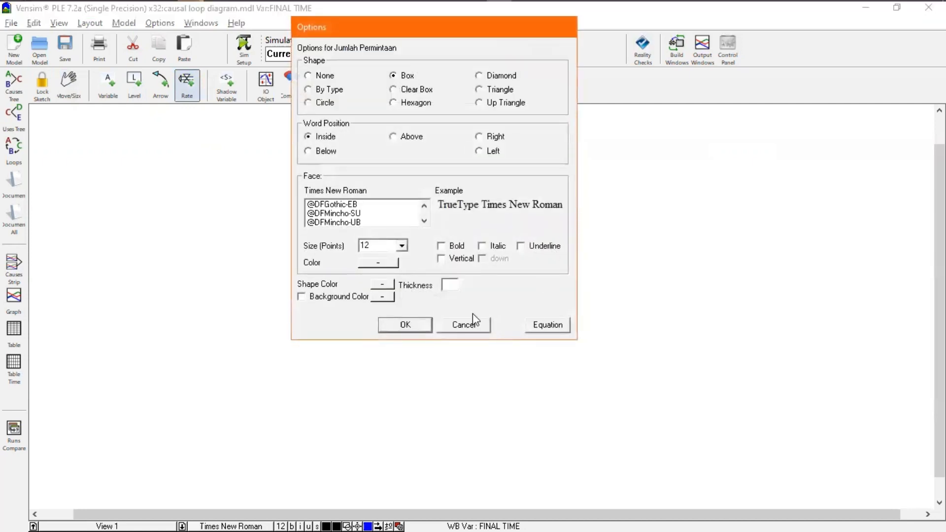
pyautogui.click(478, 327)
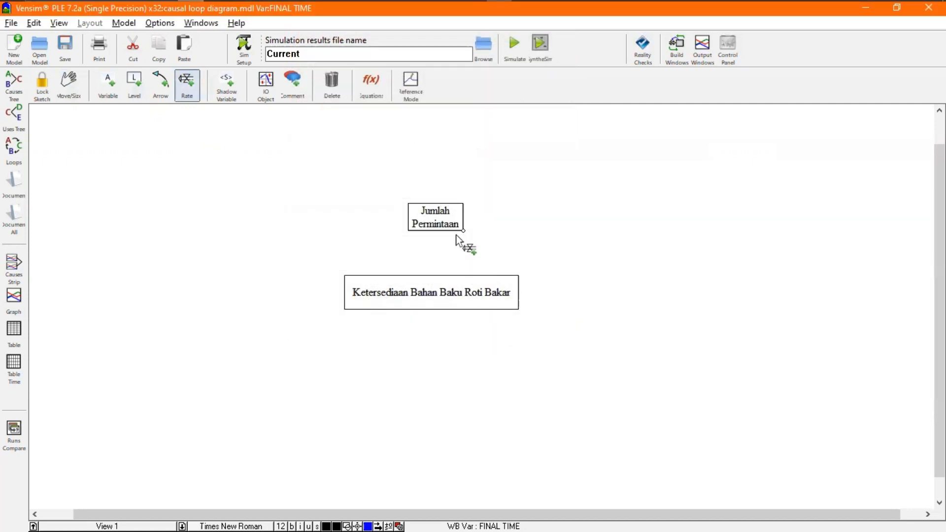
pyautogui.click(441, 222)
pyautogui.click(539, 218)
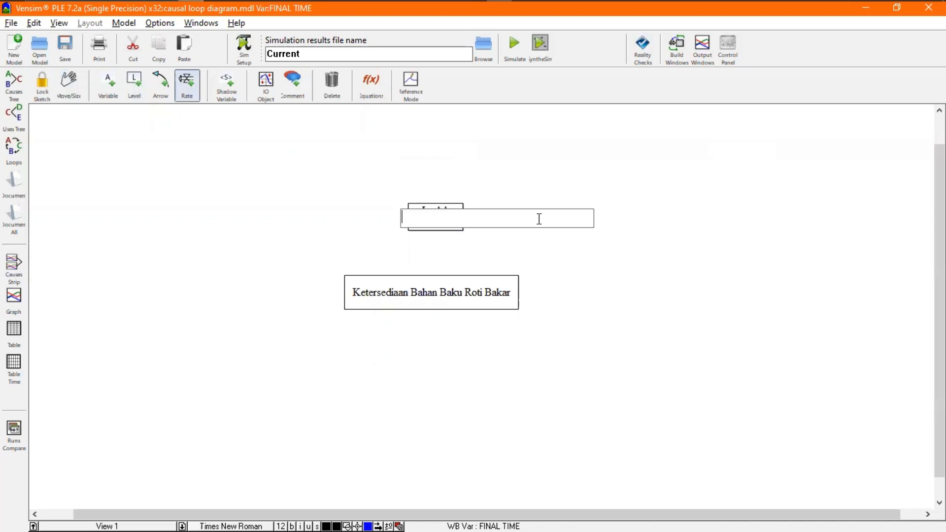
pyautogui.write('Penuruntan')
pyautogui.press('BackSpace')
pyautogui.press('BackSpace')
pyautogui.press('BackSpace')
pyautogui.press('BackSpace')
pyautogui.write('an Permintaa')
pyautogui.write(' n')
pyautogui.press('BackSpace')
pyautogui.press('BackSpace')
pyautogui.press('BackSpace')
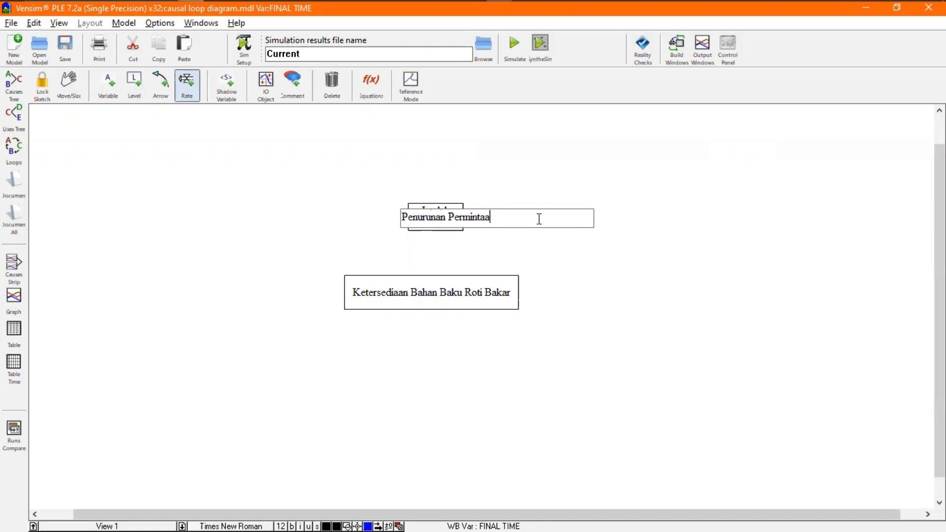
pyautogui.write('n')
# - Add an outflow rate named Gagal Panen from Ketersediaan Bahan Baku Roti Bakar to a cloud on its right
pyautogui.click(454, 288)
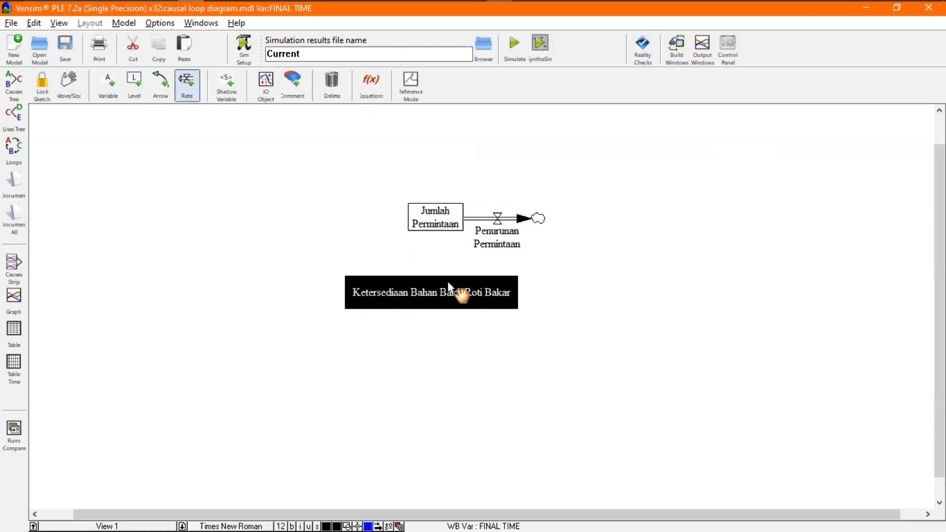
pyautogui.click(594, 293)
pyautogui.write('Gaga')
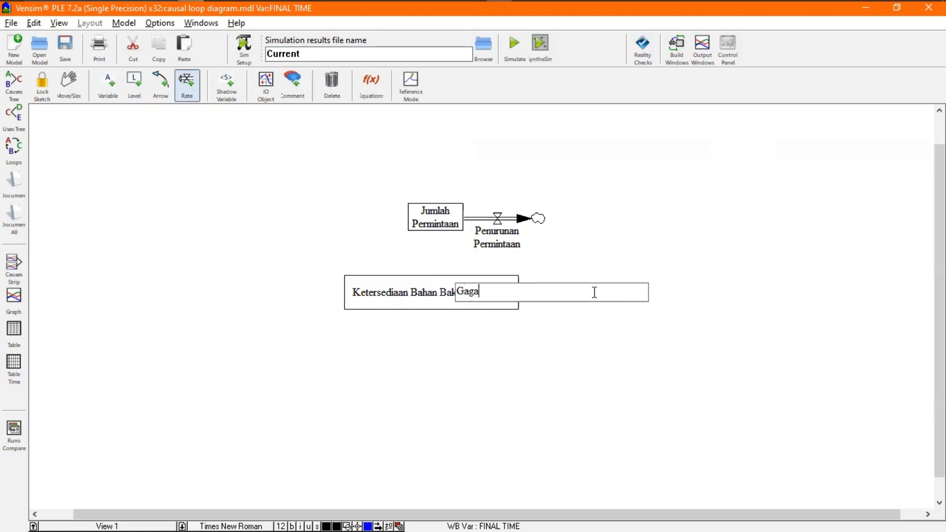
pyautogui.write('l Panen')
pyautogui.press('Return')
# - Add an inflow rate named Hasil Panen from a cloud on the left into Ketersediaan Bahan Baku Roti Bakar
pyautogui.click(223, 291)
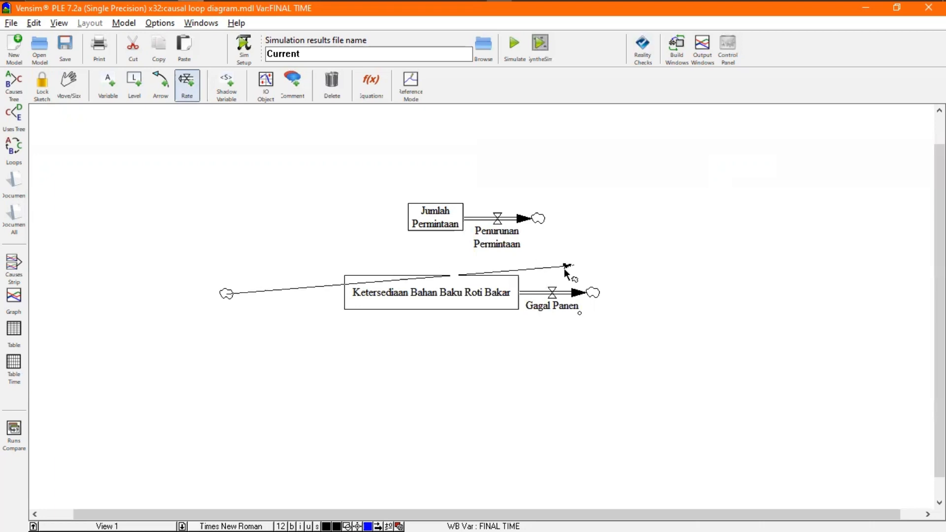
pyautogui.click(446, 295)
pyautogui.write('Hasil Panen')
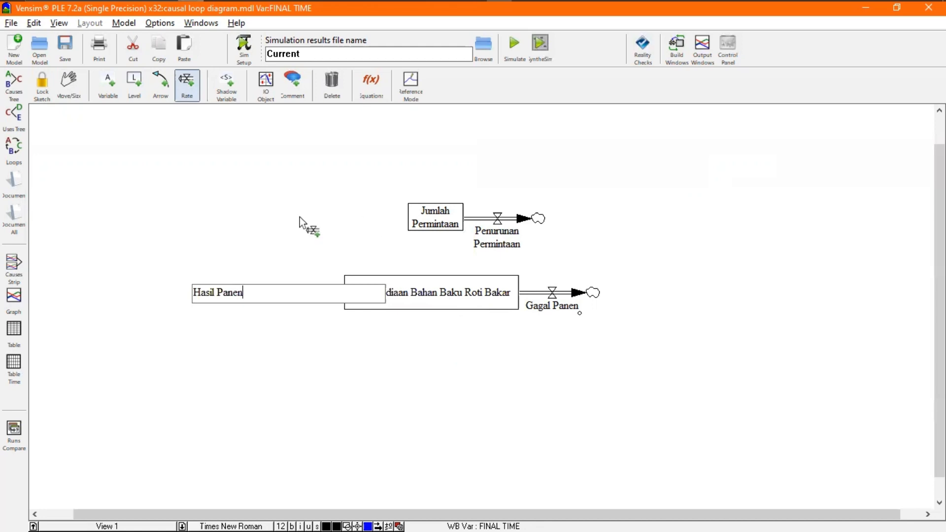
pyautogui.press('Return')
# - Add an inflow rate named Peningkatan Permintaan from a cloud on the left into Jumlah Permintaan
pyautogui.click(324, 218)
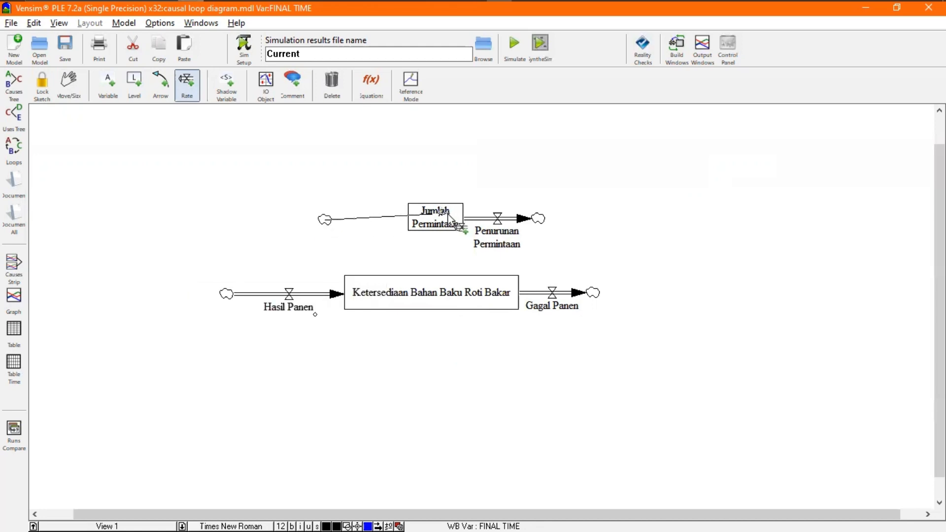
pyautogui.click(436, 217)
pyautogui.write('Peningkatan ')
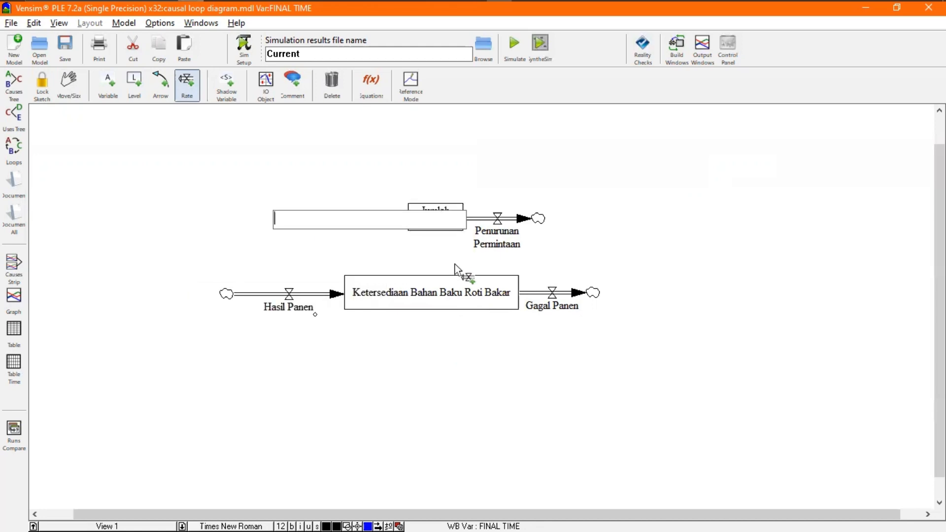
pyautogui.write('Pe')
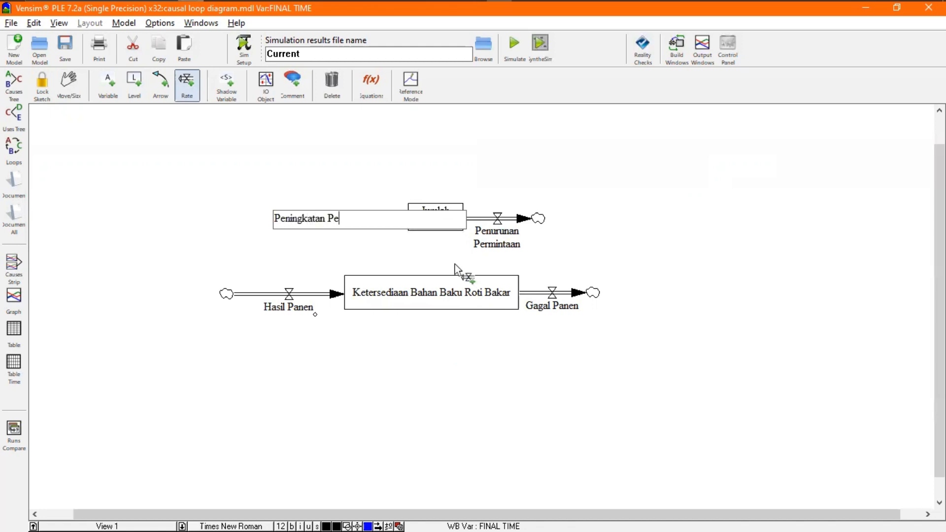
pyautogui.write('rmintaan')
pyautogui.press('Return')
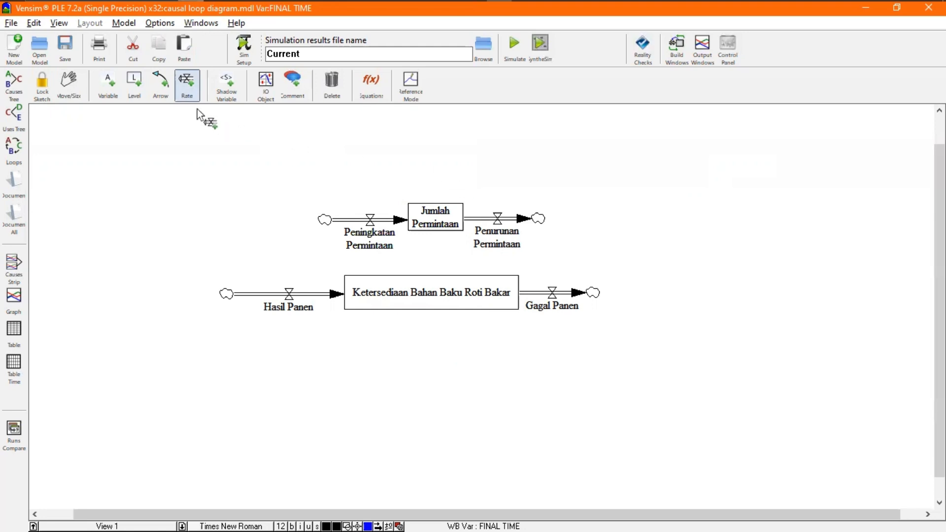
# - Add the variables Persentase Penurunan above the Penurunan Permintaan rate and Persentase Peningkatan above the Peningkatan Permintaan rate
pyautogui.click(108, 85)
pyautogui.click(498, 159)
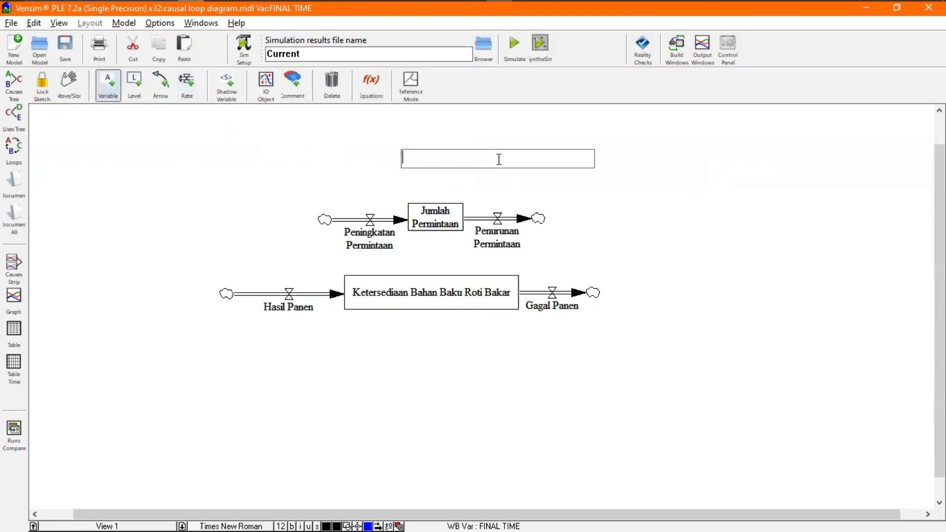
pyautogui.write('Persentase Penurunan')
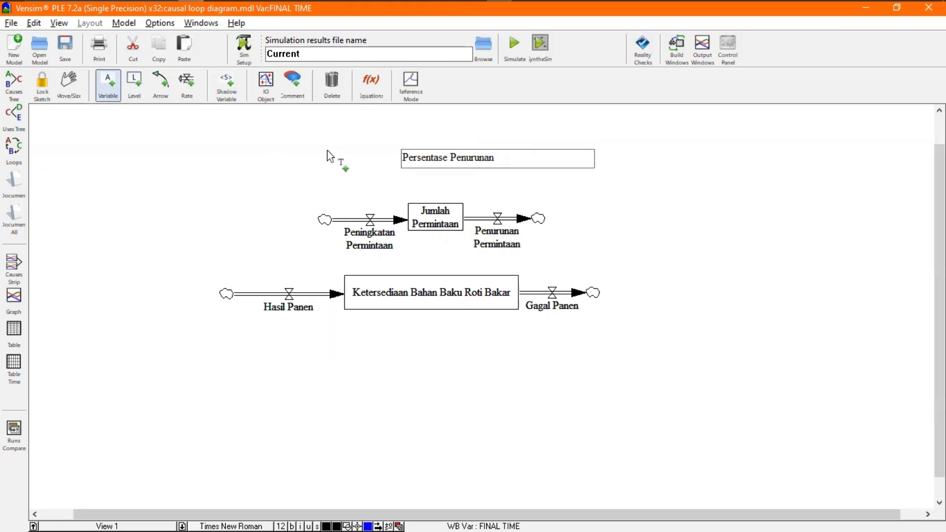
pyautogui.click(337, 164)
pyautogui.write('Per')
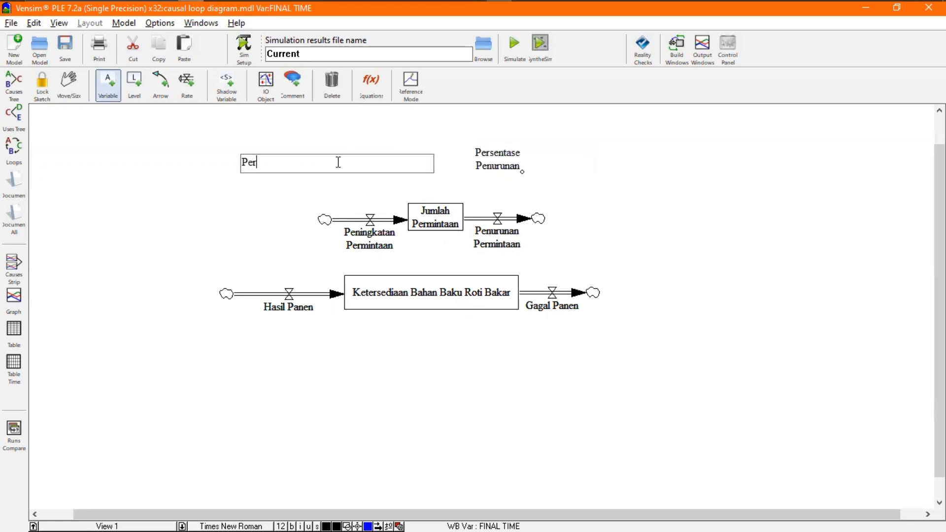
pyautogui.write('sentase Peningkatan')
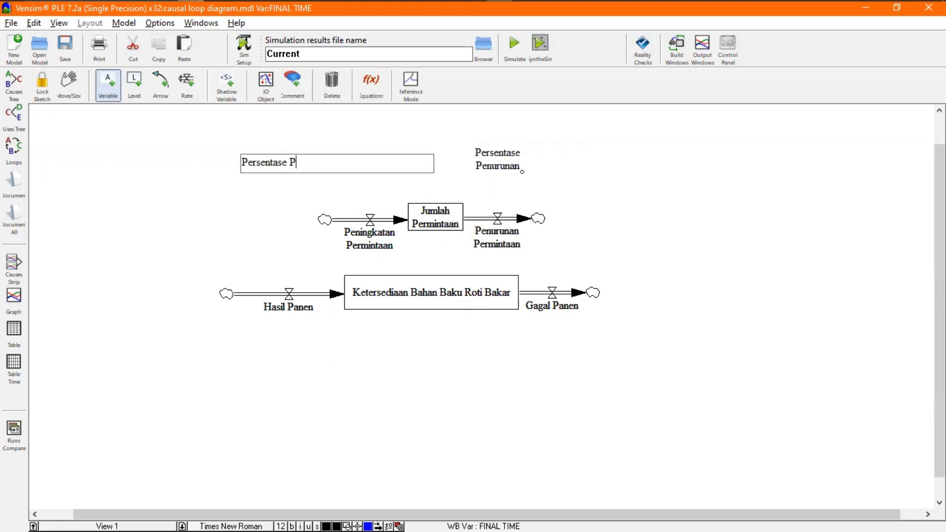
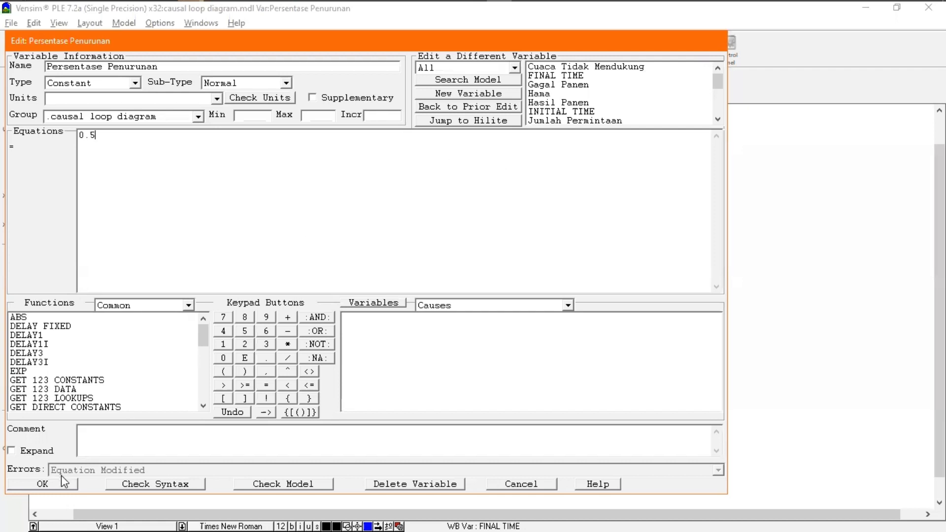
# - Accept 0.5 as the equation of Persentase Penurunan and set Persentase Peningkatan to 0.9
pyautogui.click(43, 484)
pyautogui.click(345, 158)
pyautogui.write('0.9')
pyautogui.click(47, 484)
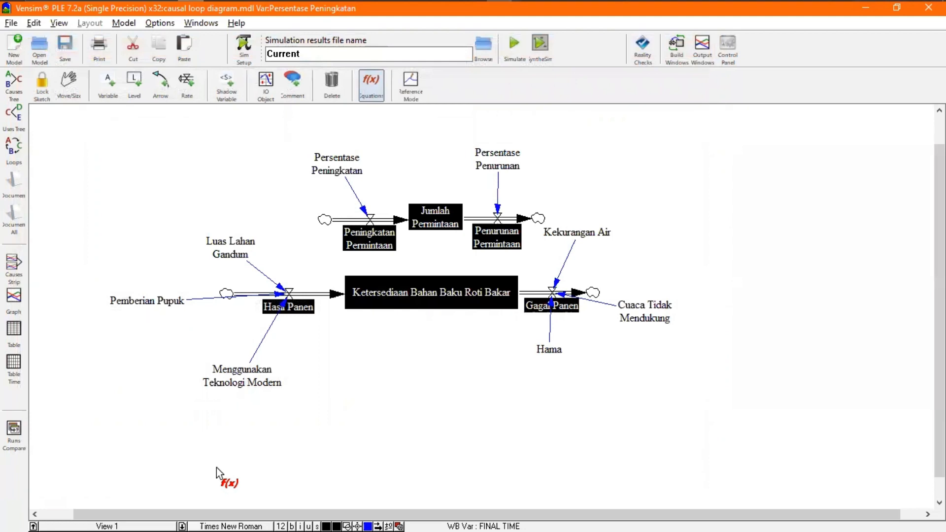
# - Set the equation of Peningkatan Permintaan to Persentase Peningkatan*1000
pyautogui.click(358, 241)
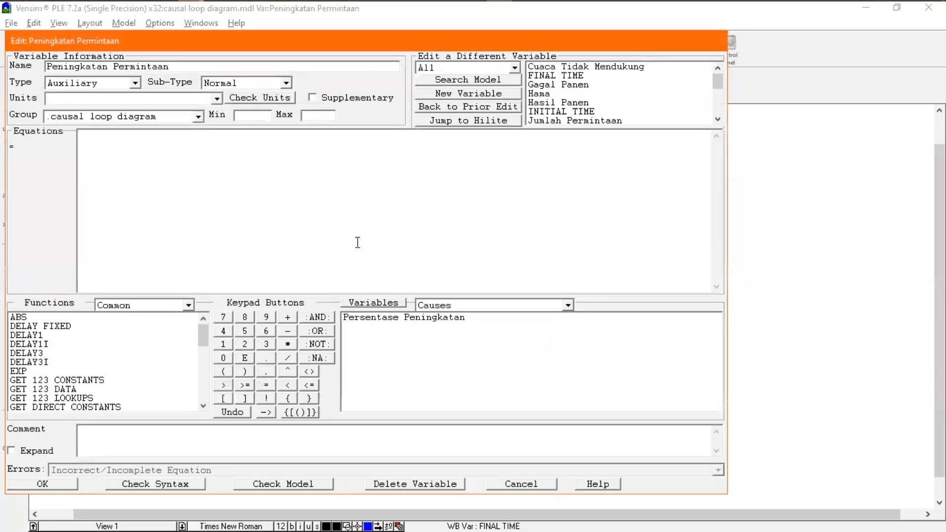
pyautogui.click(441, 317)
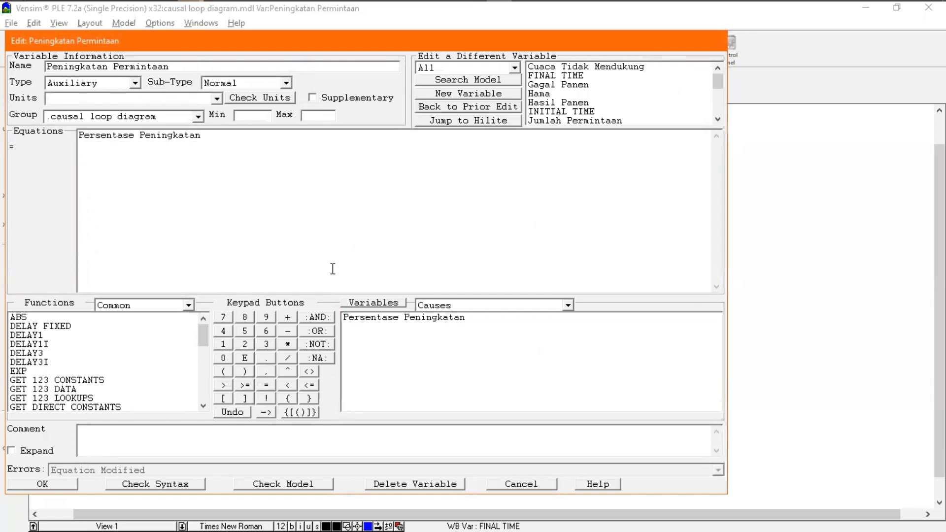
pyautogui.write('*1000')
pyautogui.click(54, 484)
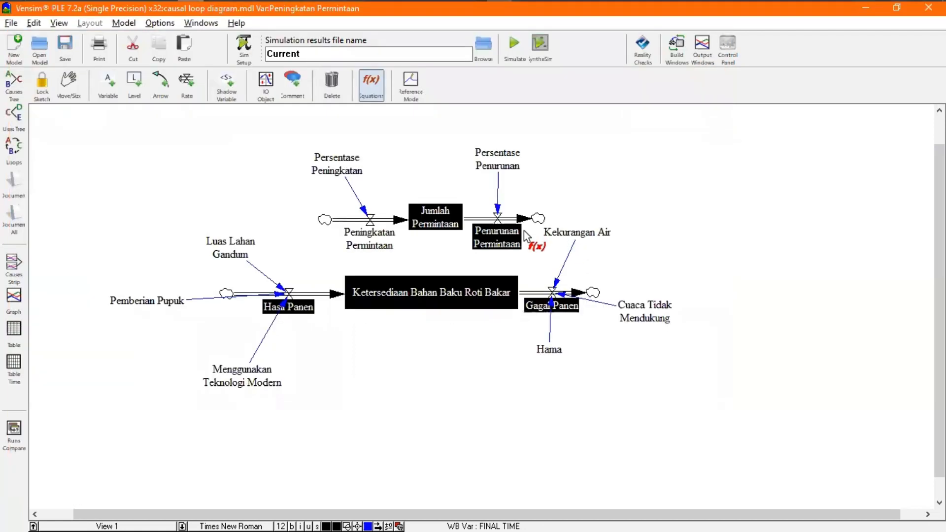
# - Set the equation of Penurunan Permintaan to Persentase Penurunan*1000
pyautogui.click(486, 229)
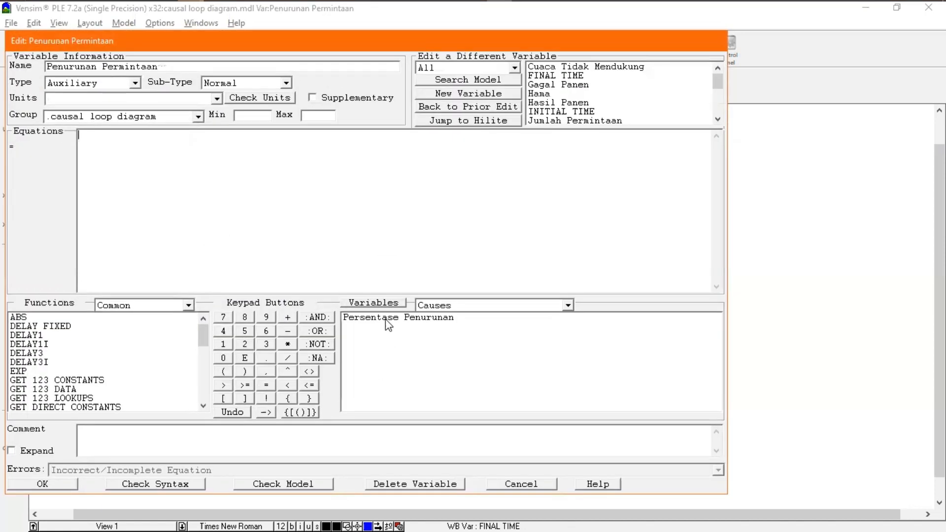
pyautogui.click(388, 319)
pyautogui.write('*')
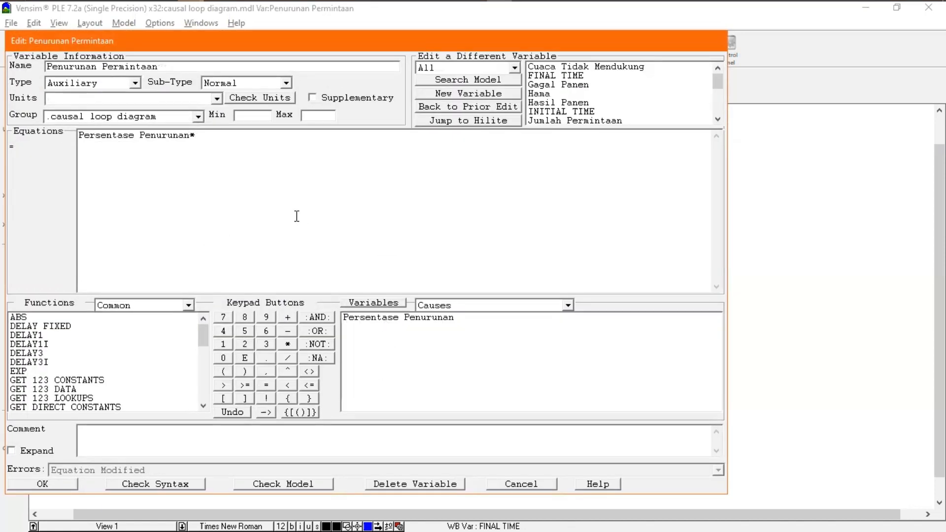
pyautogui.write('1000')
pyautogui.click(62, 483)
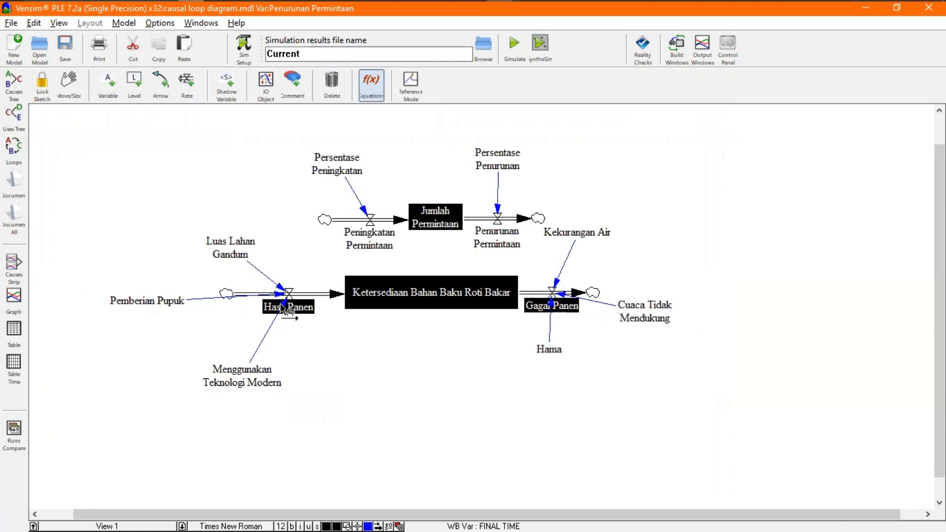
# - Set the equation of Hasil Panen to Luas Lahan Gandum+Menggunakan Teknologi Modern+Pemberian Pupuk
pyautogui.click(302, 309)
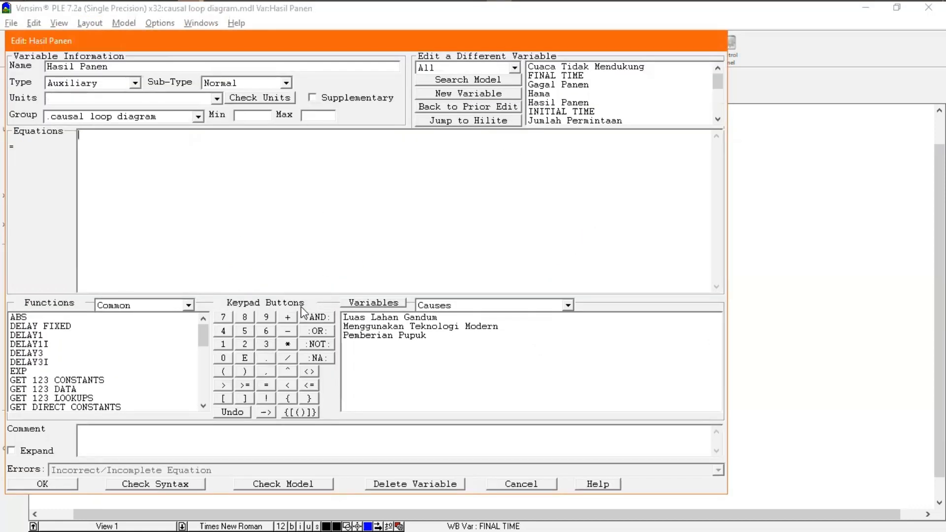
pyautogui.click(436, 306)
pyautogui.click(434, 315)
pyautogui.click(392, 318)
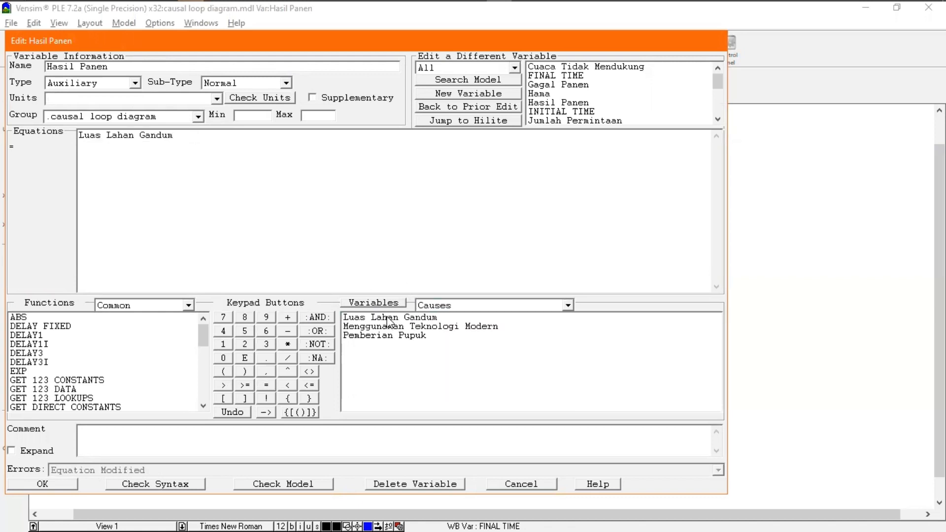
pyautogui.write('+')
pyautogui.click(402, 327)
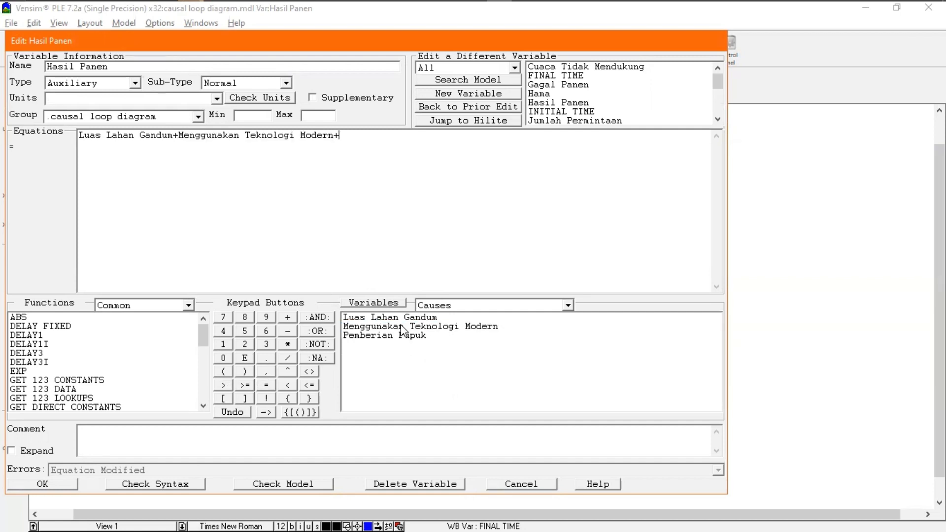
pyautogui.click(404, 335)
pyautogui.click(47, 484)
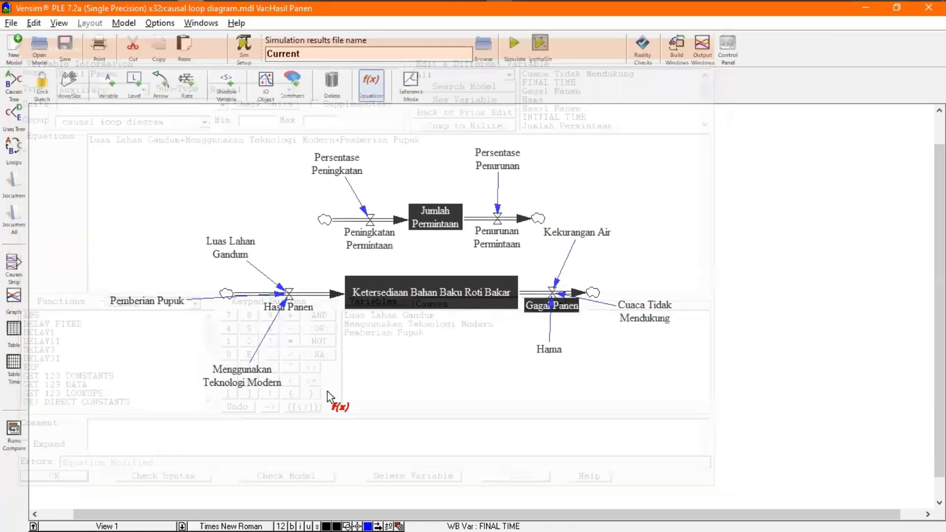
# - Set the equation of Gagal Panen to Cuaca Tidak Mendukung+Hama+Kekurangan Air
pyautogui.click(559, 304)
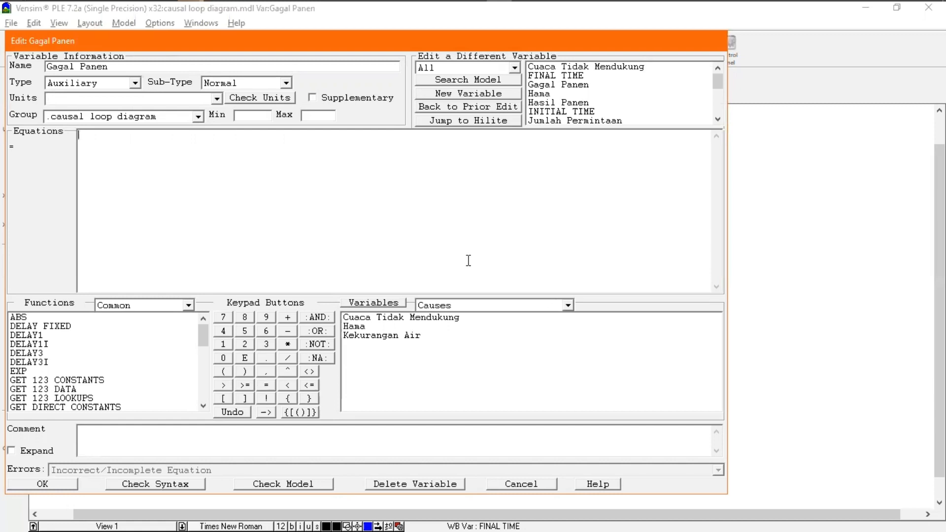
pyautogui.click(368, 319)
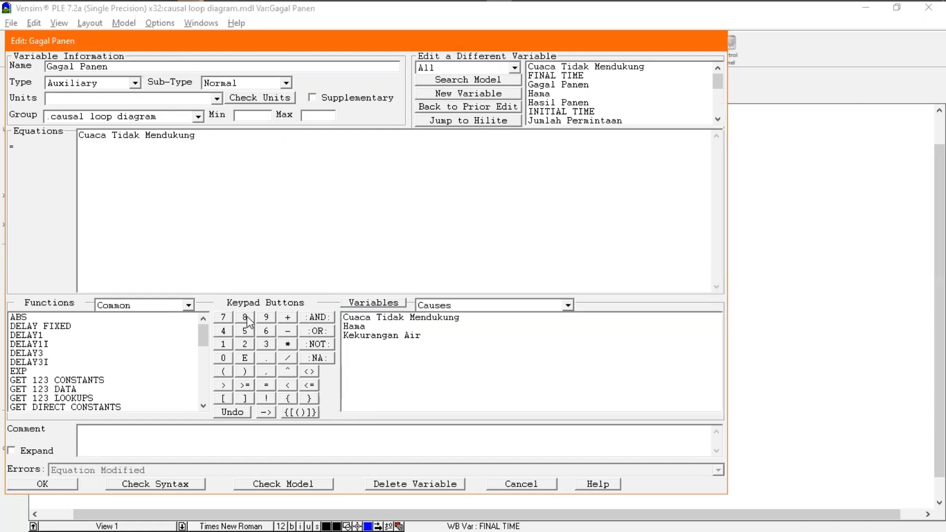
pyautogui.write('+')
pyautogui.click(426, 327)
pyautogui.click(289, 317)
pyautogui.click(450, 336)
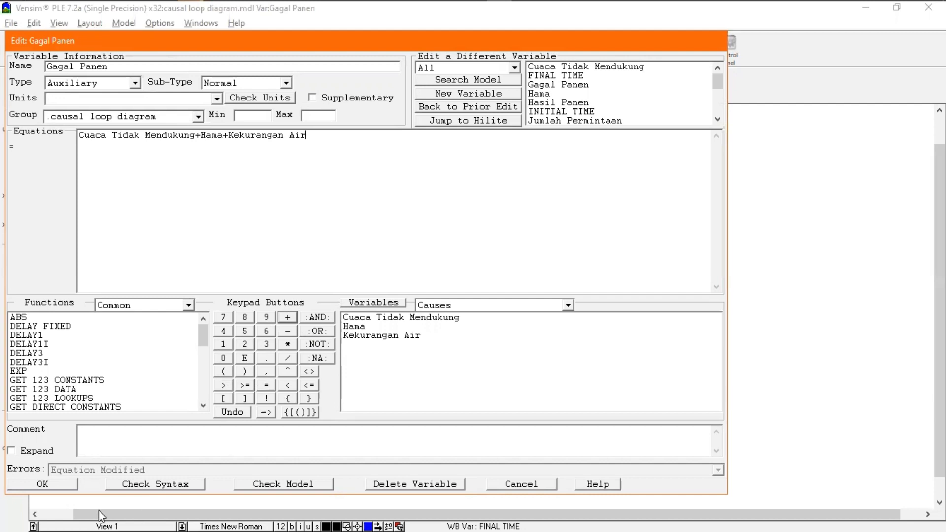
pyautogui.click(69, 484)
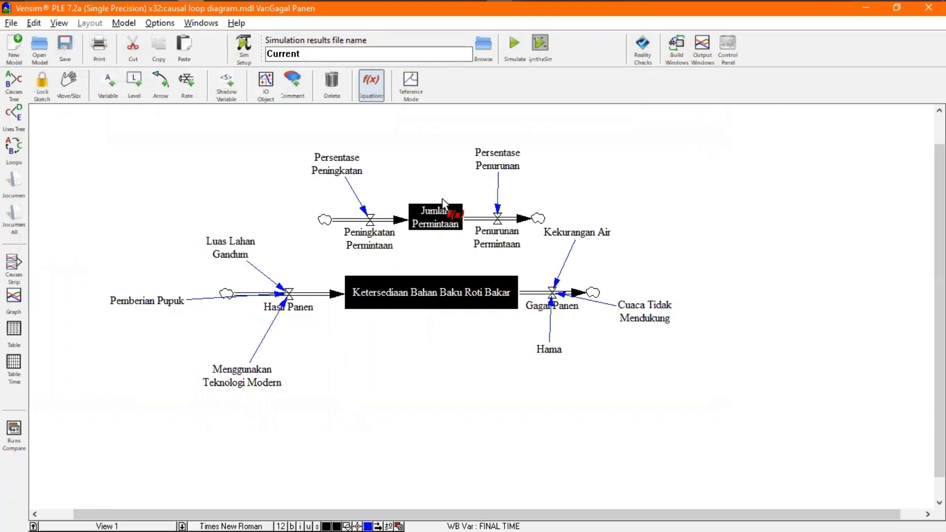
# - Try using Peningkatan Permintaan as the initial value of Jumlah Permintaan, and try accepting the level without an initial value
pyautogui.click(442, 212)
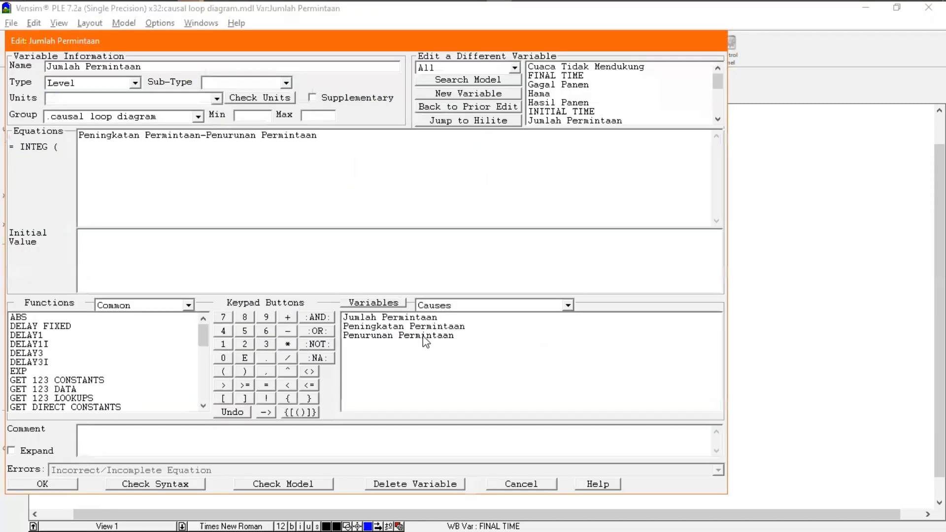
pyautogui.click(425, 327)
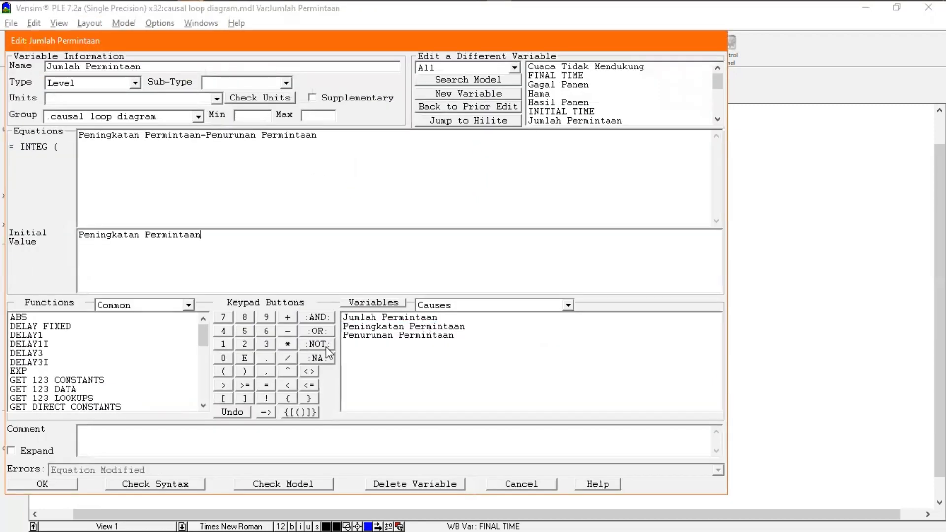
pyautogui.click(550, 484)
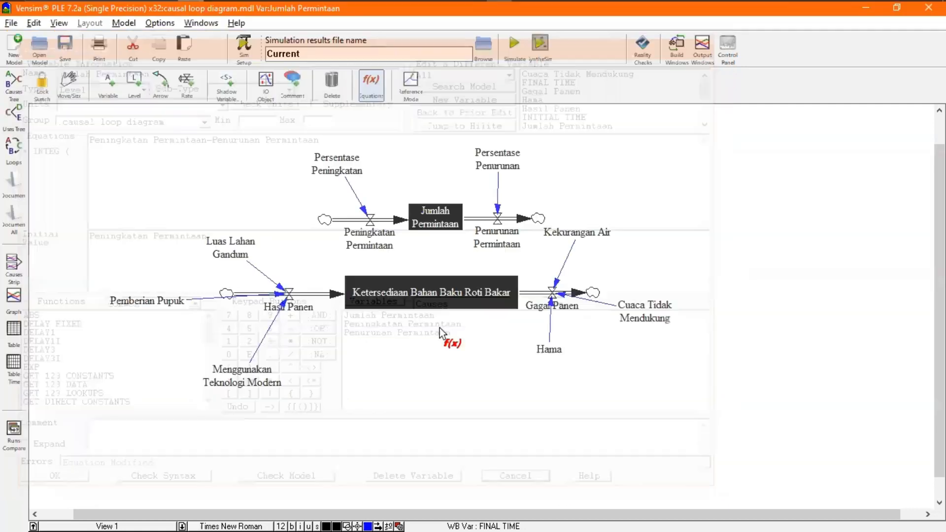
pyautogui.click(435, 207)
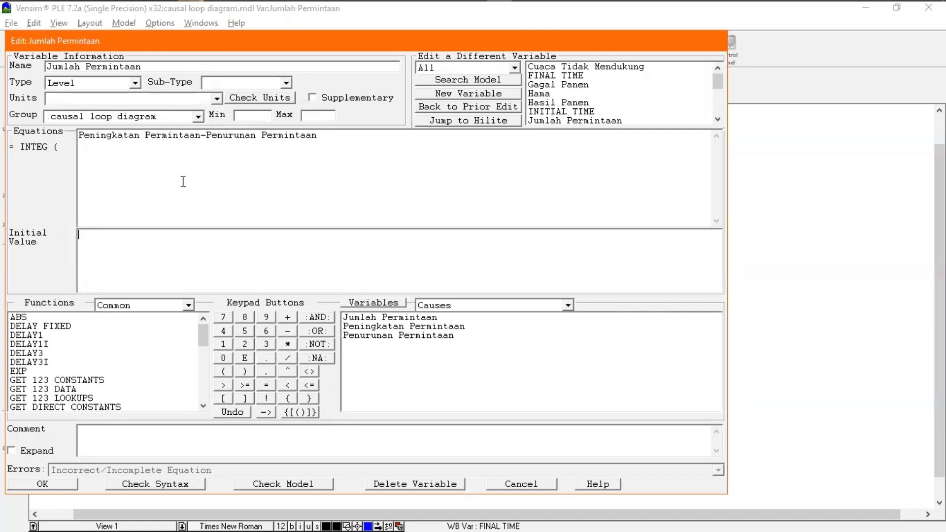
pyautogui.click(71, 484)
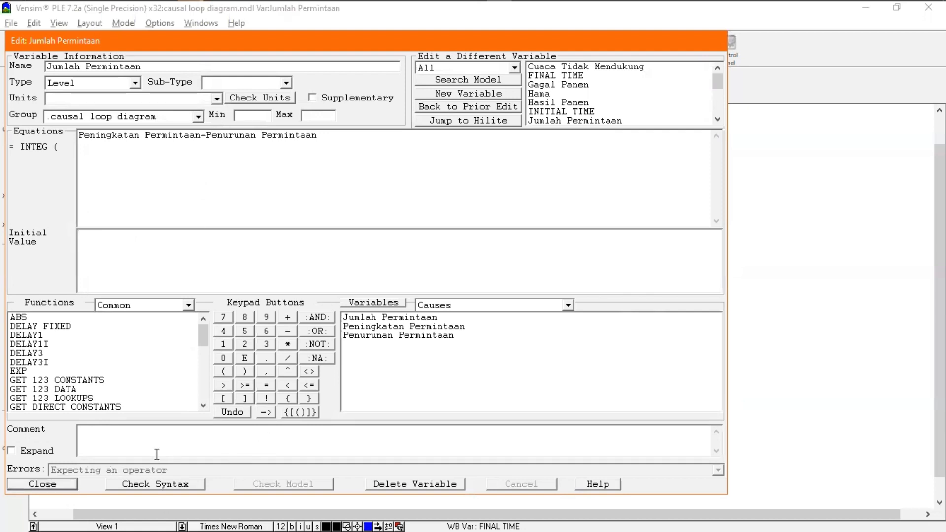
pyautogui.click(47, 483)
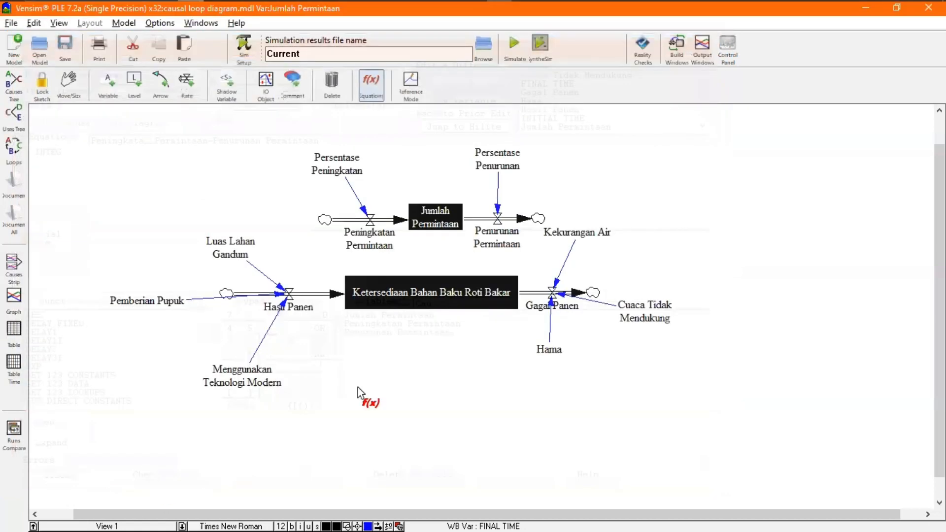
pyautogui.click(466, 295)
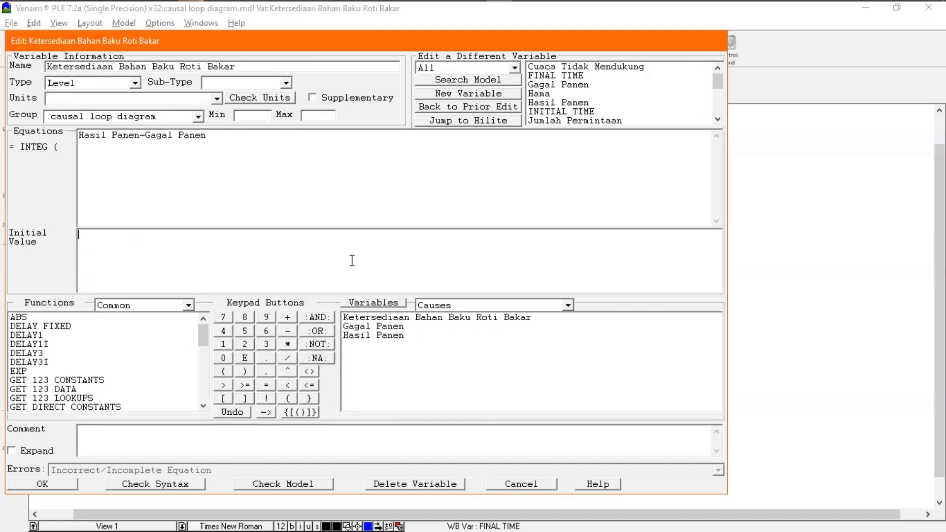
pyautogui.click(287, 332)
pyautogui.press('BackSpace')
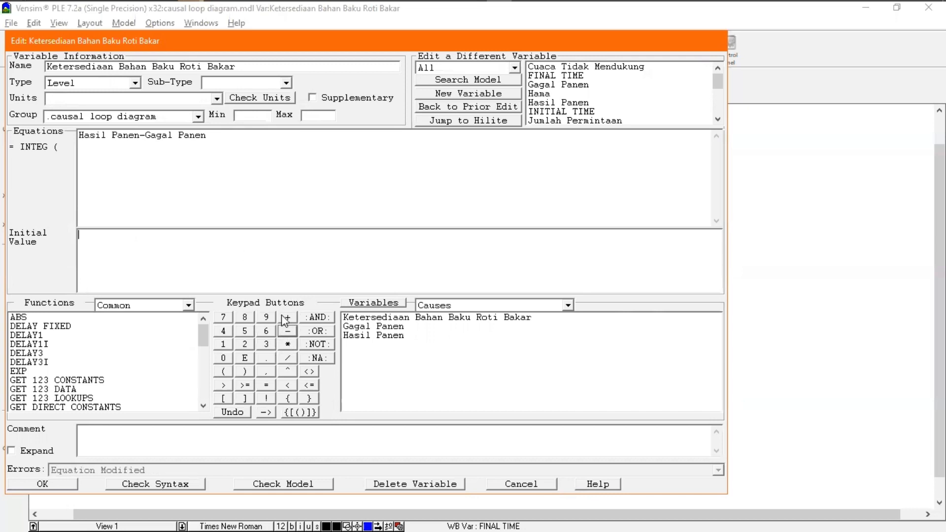
pyautogui.click(267, 143)
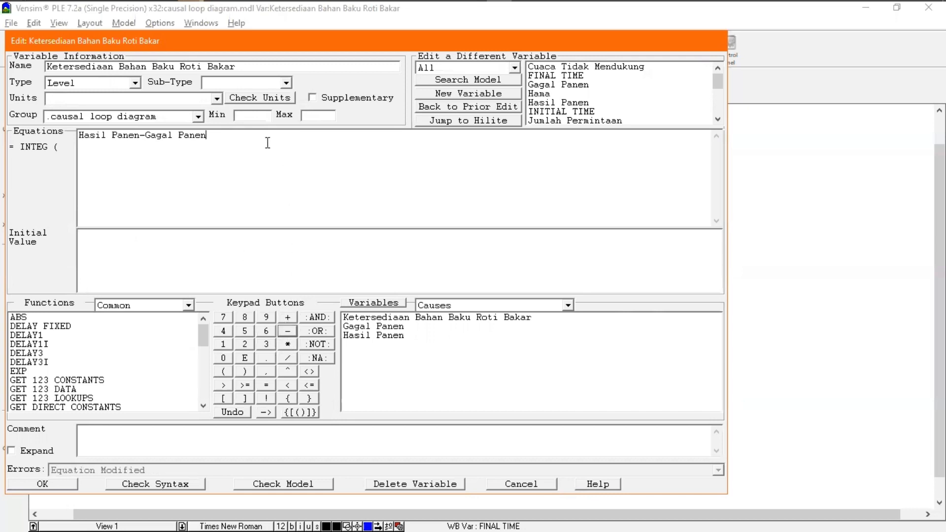
pyautogui.click(288, 330)
pyautogui.click(546, 486)
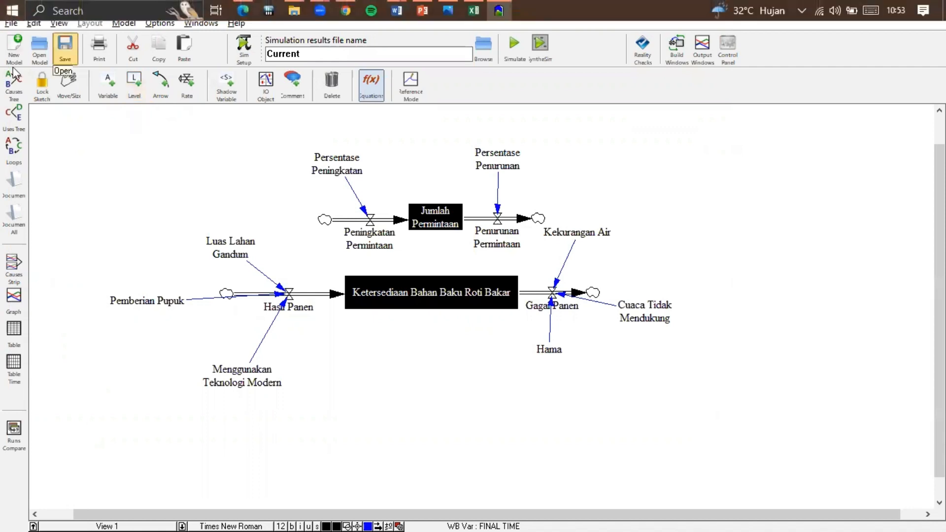
# - Connect the Jumlah Permintaan level to the Ketersediaan Bahan Baku Roti Bakar level with an arrow
pyautogui.click(160, 86)
pyautogui.click(446, 221)
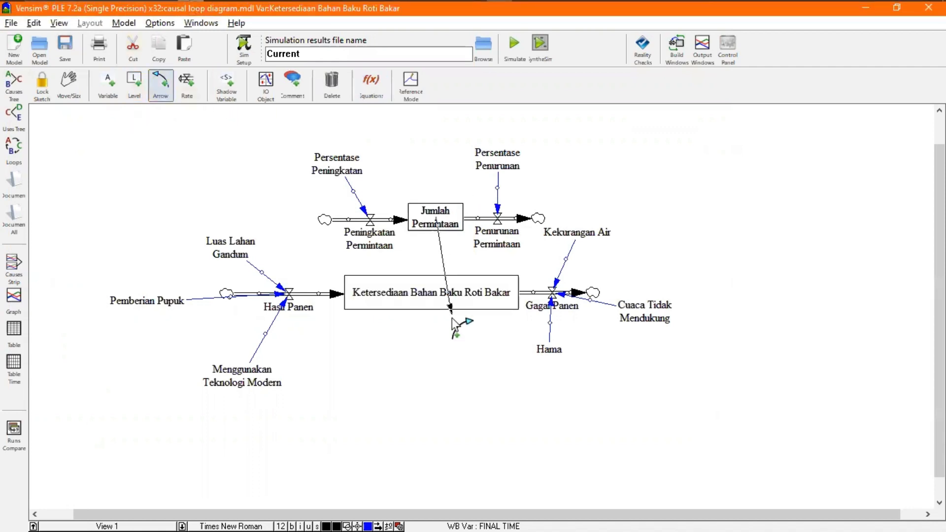
pyautogui.click(445, 294)
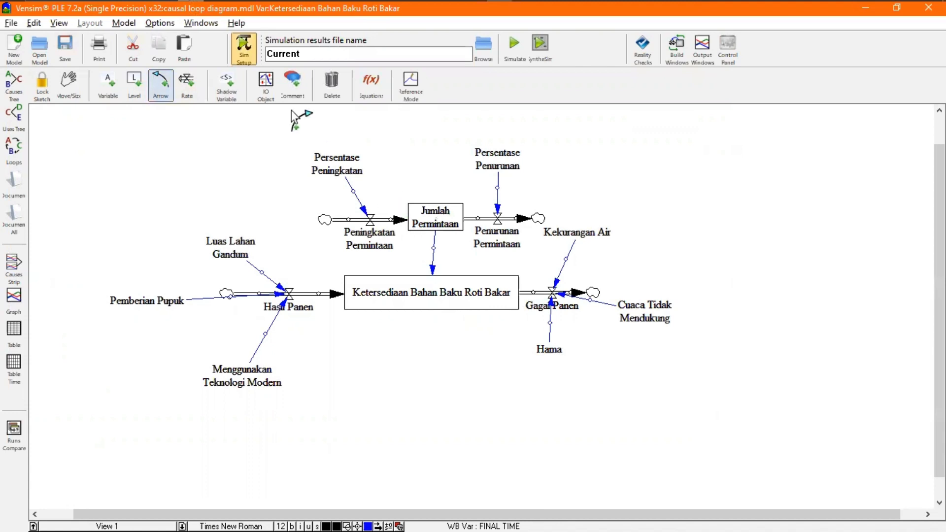
# - Set the Ketersediaan Bahan Baku Roti Bakar equation to Hasil Panen-Gagal Panen-Jumlah Permintaan with an initial value of 2000
pyautogui.click(371, 83)
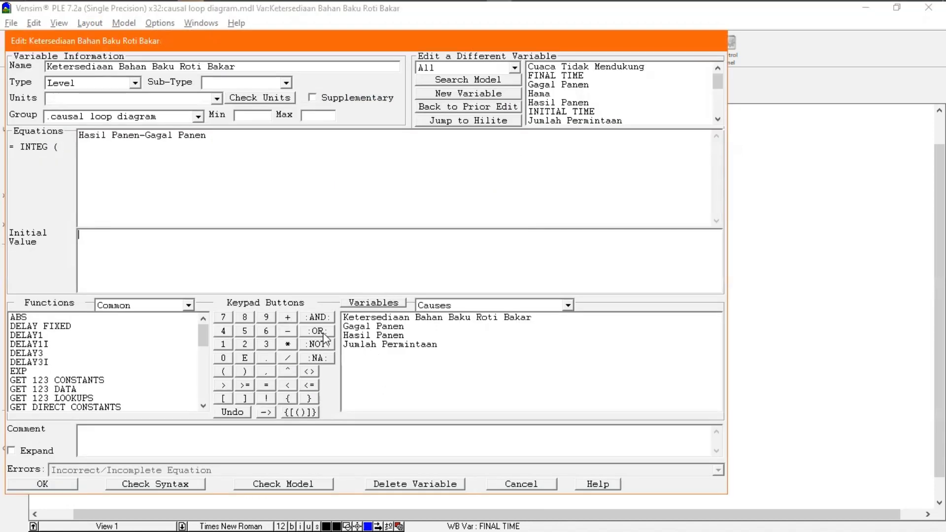
pyautogui.click(291, 332)
pyautogui.press('BackSpace')
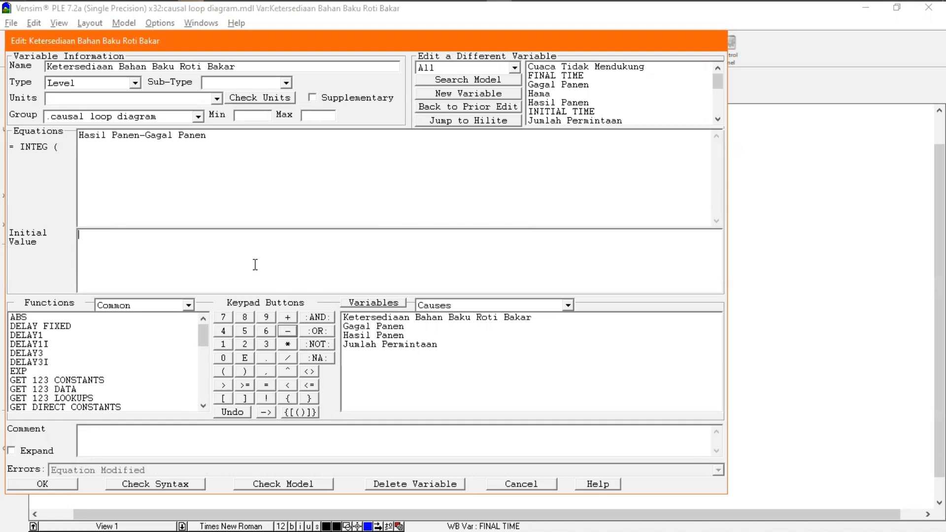
pyautogui.click(287, 331)
pyautogui.click(407, 345)
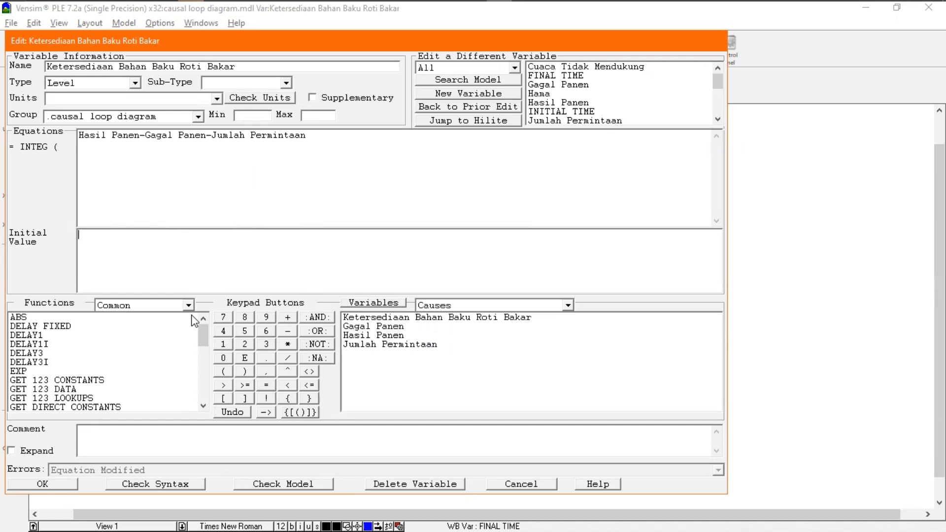
pyautogui.write('2000')
pyautogui.click(57, 483)
# - Clear the Jumlah Permintaan equation and re-enter it as Peningkatan Permintaan-Penurunan Permintaan
pyautogui.click(440, 211)
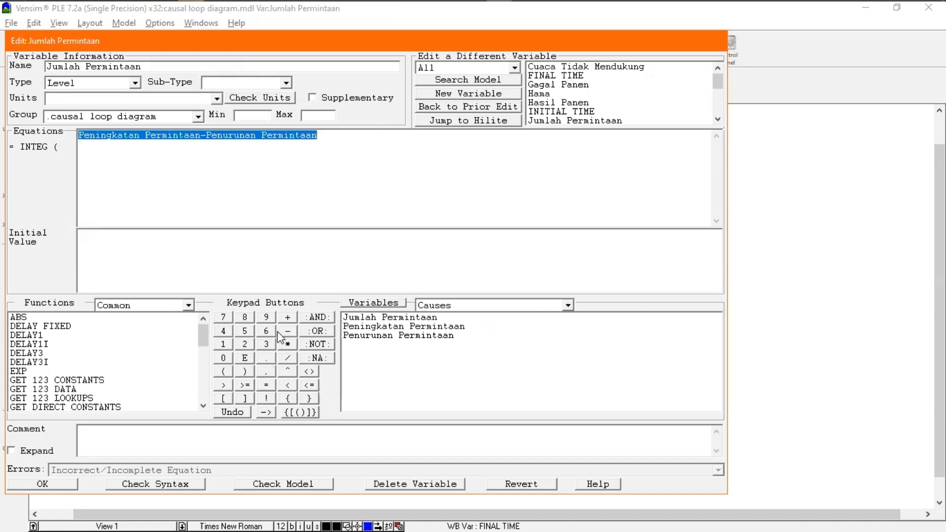
pyautogui.press('Delete')
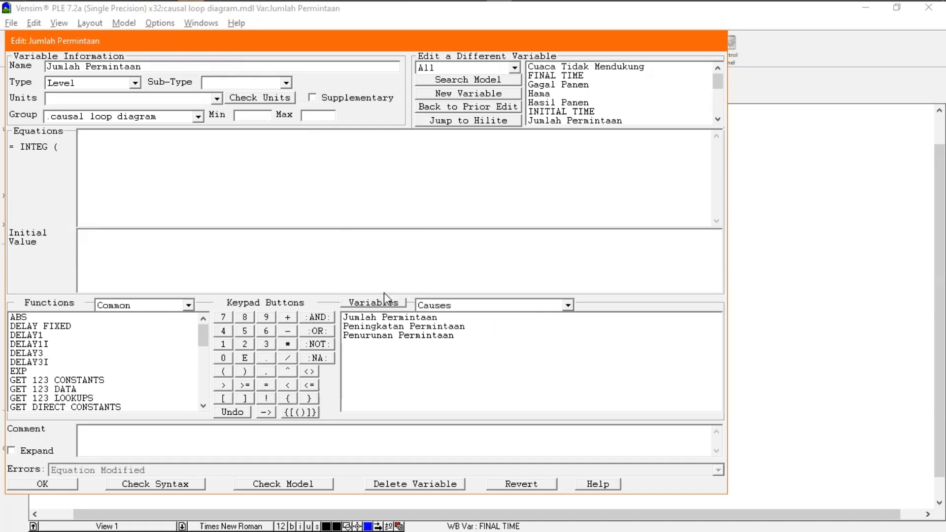
pyautogui.click(389, 327)
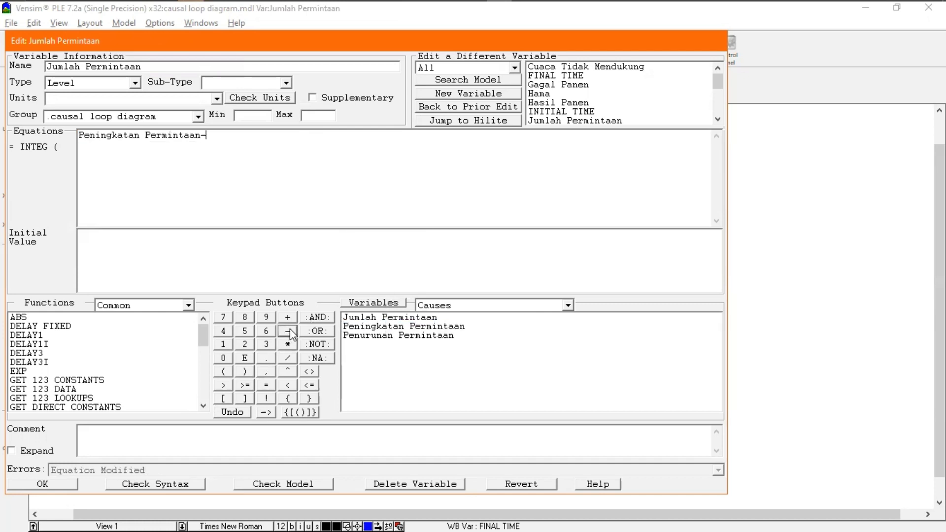
pyautogui.click(402, 337)
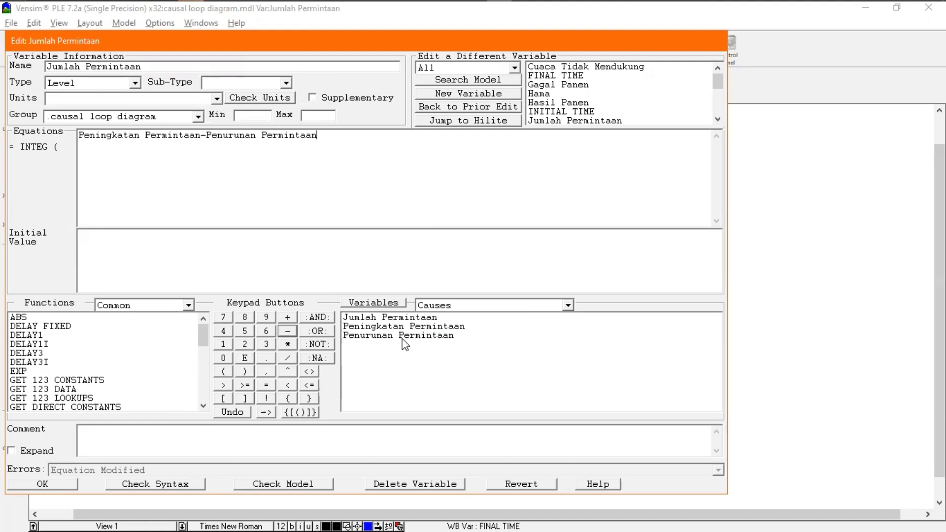
pyautogui.click(75, 488)
pyautogui.click(69, 485)
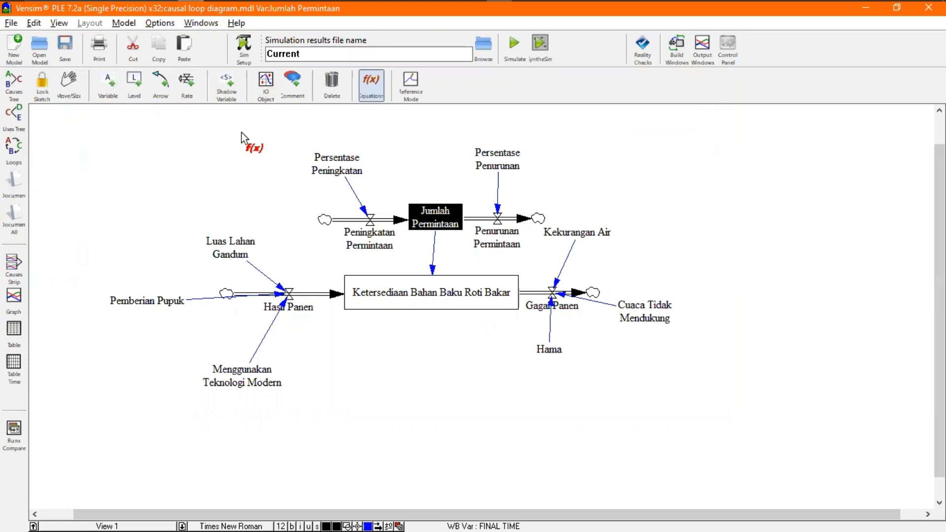
# - Select the whole diagram and try to simulate the model, declining the error correction
pyautogui.hotkey('ctrl', 'a')
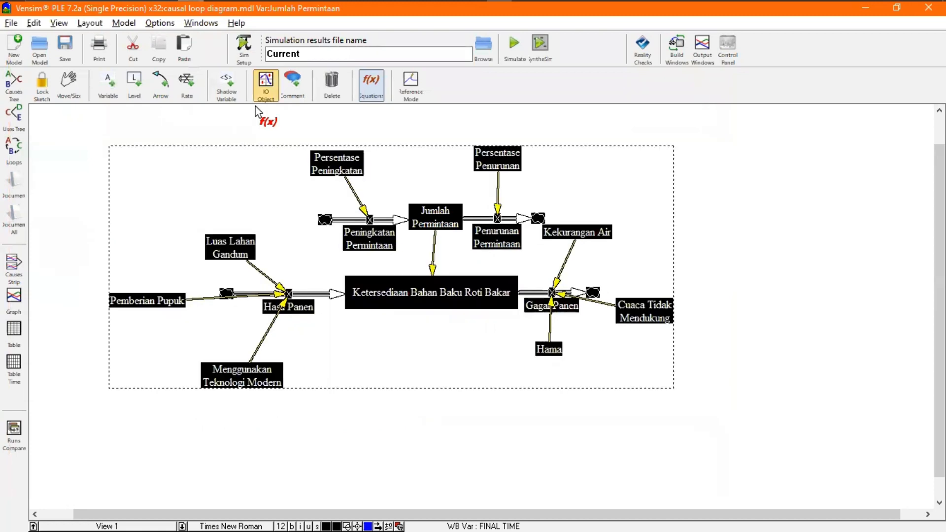
pyautogui.click(160, 23)
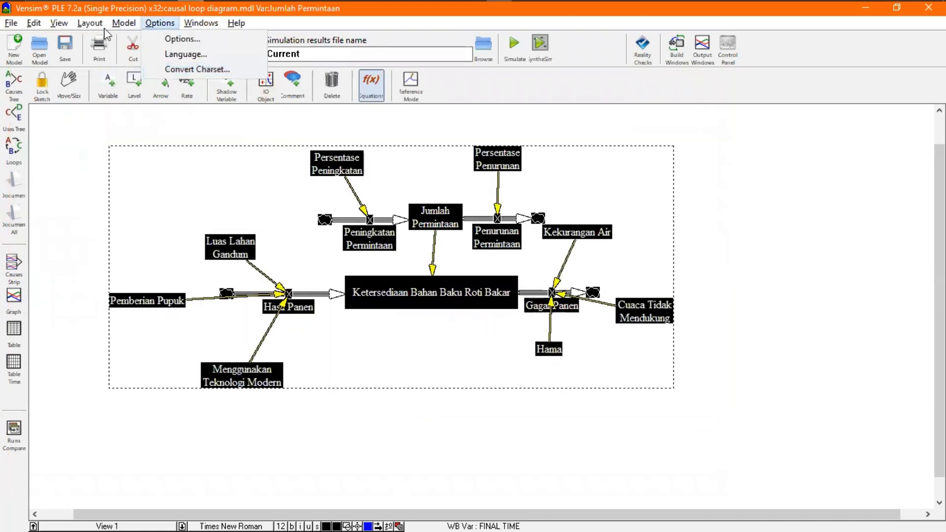
pyautogui.moveTo(124, 23)
pyautogui.click(183, 129)
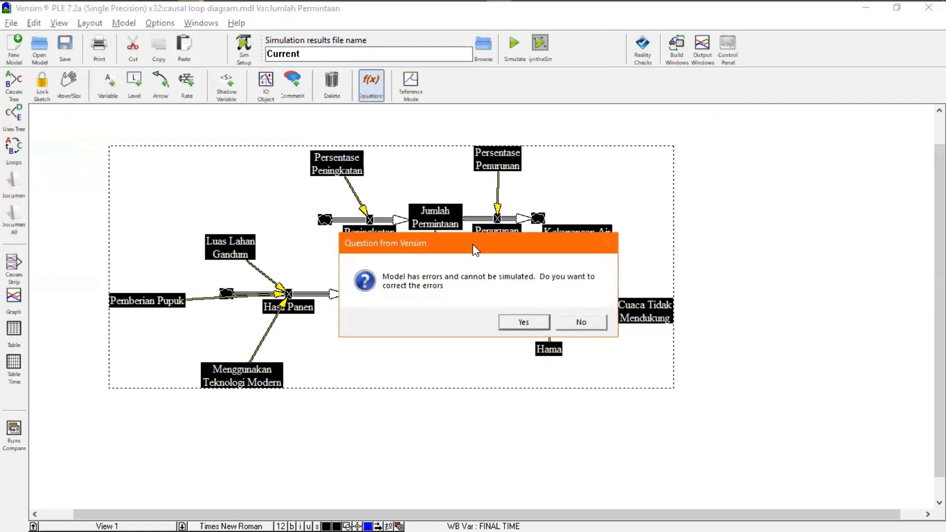
pyautogui.click(567, 325)
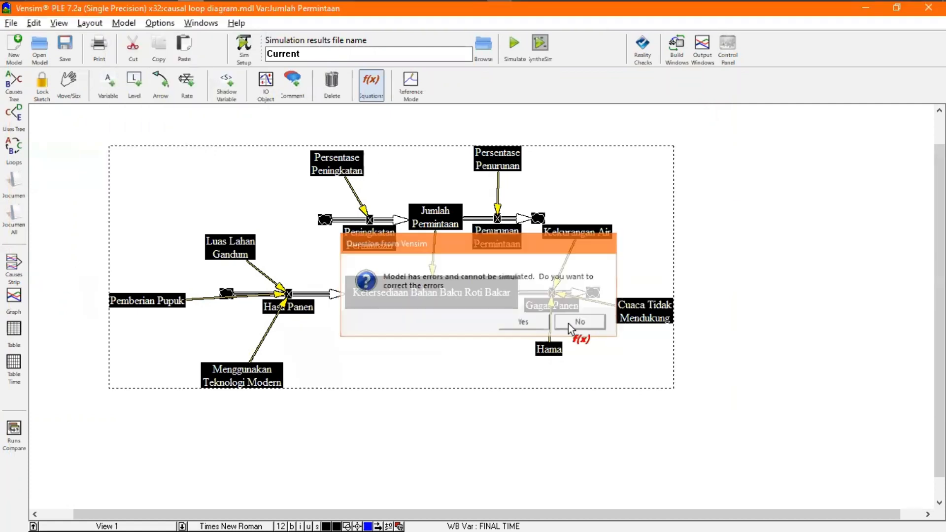
pyautogui.click(449, 240)
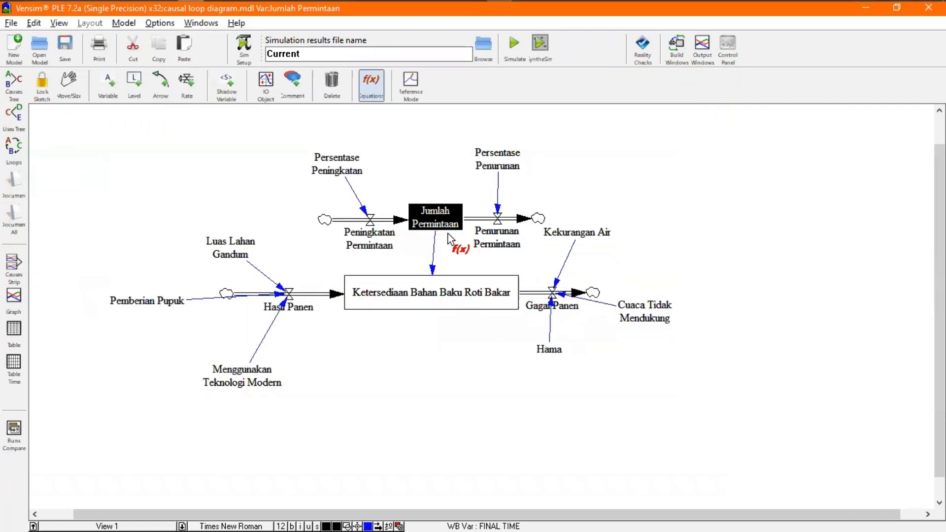
# - Set the initial value of the Jumlah Permintaan level to 200
pyautogui.click(423, 210)
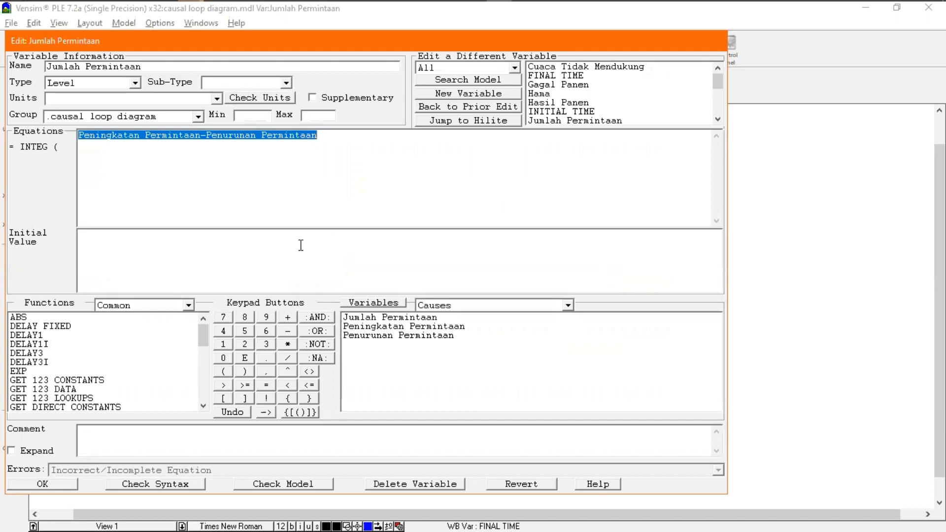
pyautogui.click(273, 256)
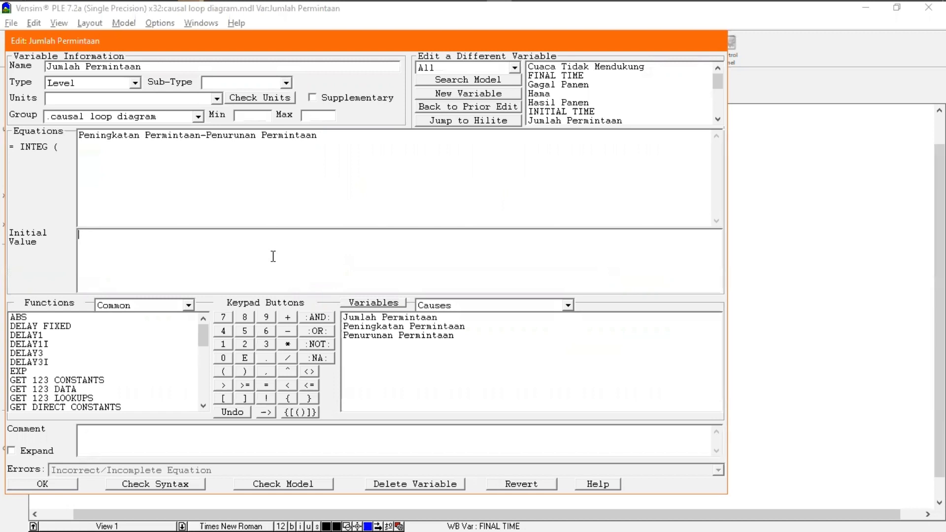
pyautogui.click(273, 256)
pyautogui.write('200')
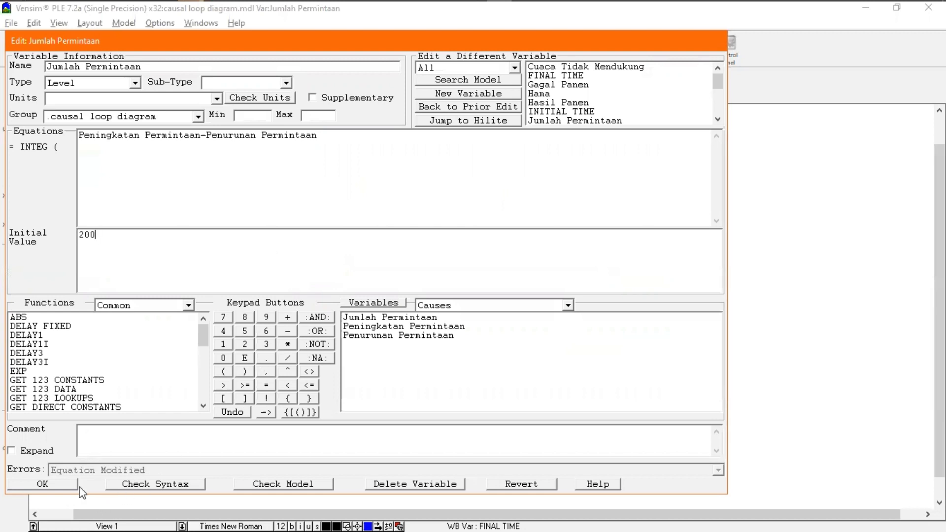
pyautogui.click(64, 480)
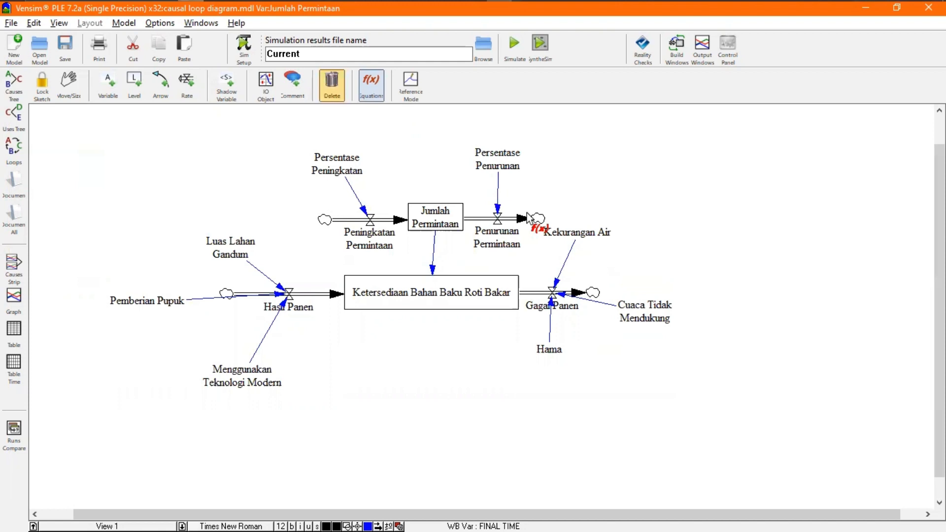
# - Select the whole diagram and simulate the model again
pyautogui.hotkey('ctrl', 'a')
pyautogui.click(124, 23)
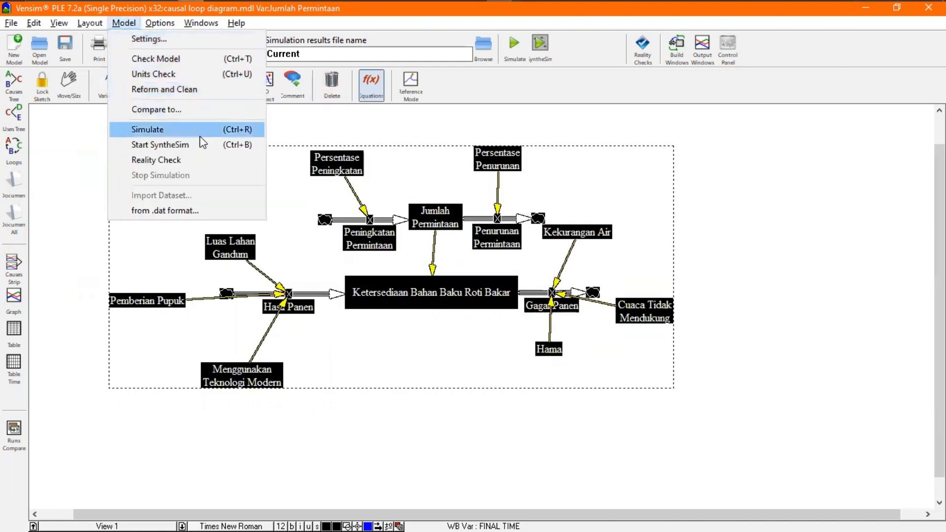
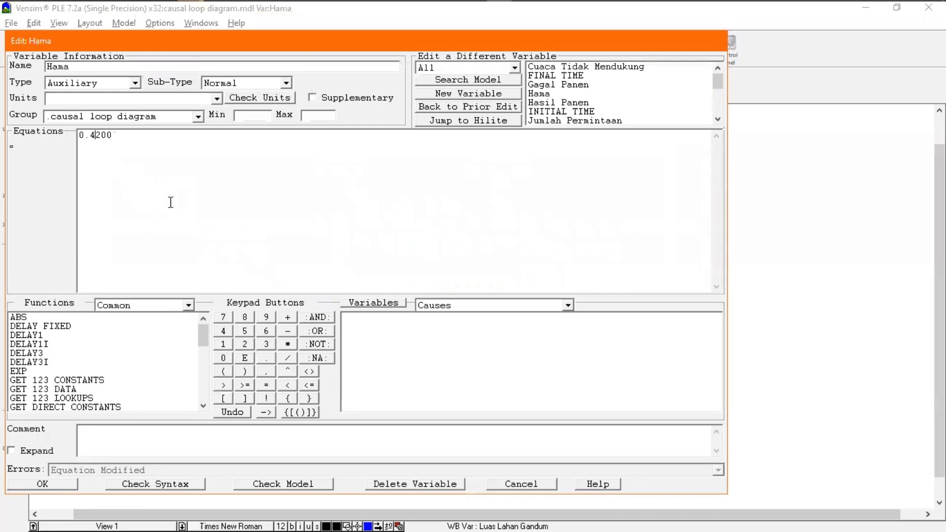
# - Accept the edited Hama equation and reduce the Cuaca Tidak Mendukung equation to 200
pyautogui.click(64, 485)
pyautogui.click(633, 321)
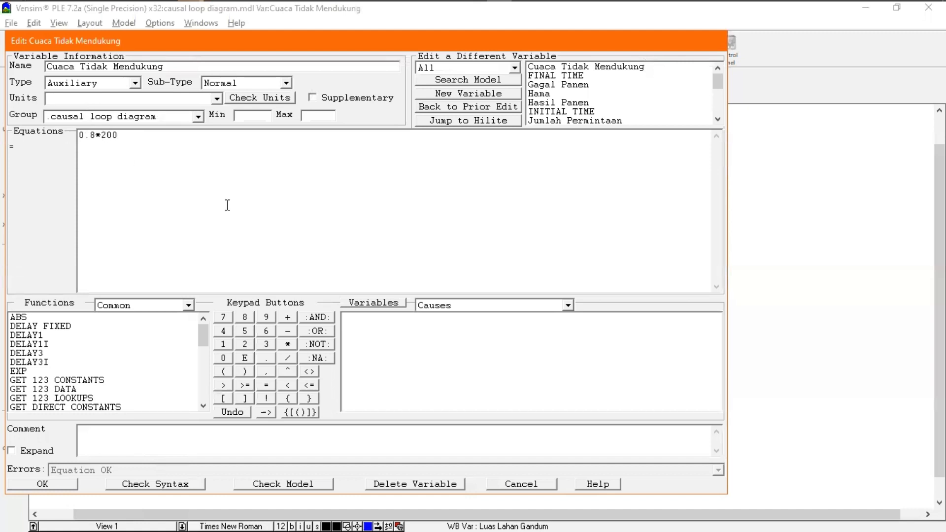
pyautogui.press('BackSpace')
pyautogui.press('BackSpace')
pyautogui.press('BackSpace')
pyautogui.press('BackSpace')
pyautogui.click(59, 484)
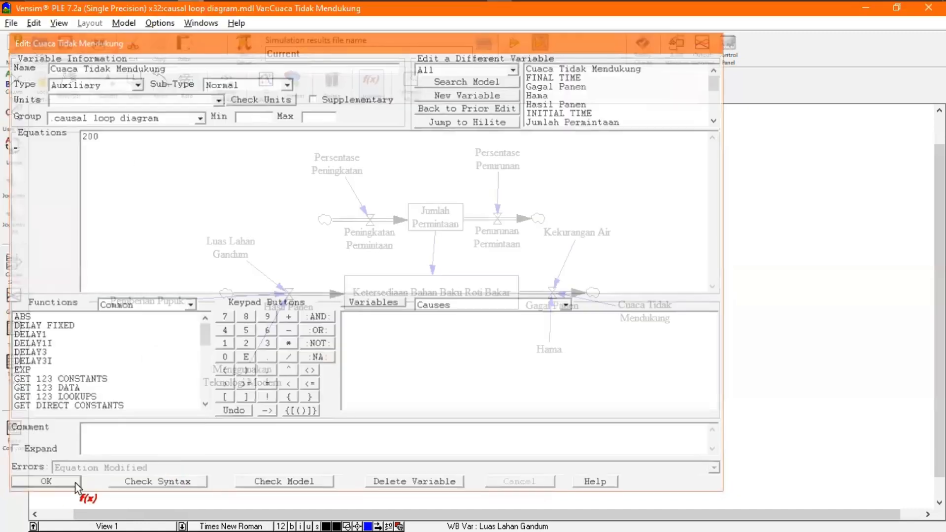
# - Reduce the Kekurangan Air equation from a product to a single constant and accept it
pyautogui.click(587, 234)
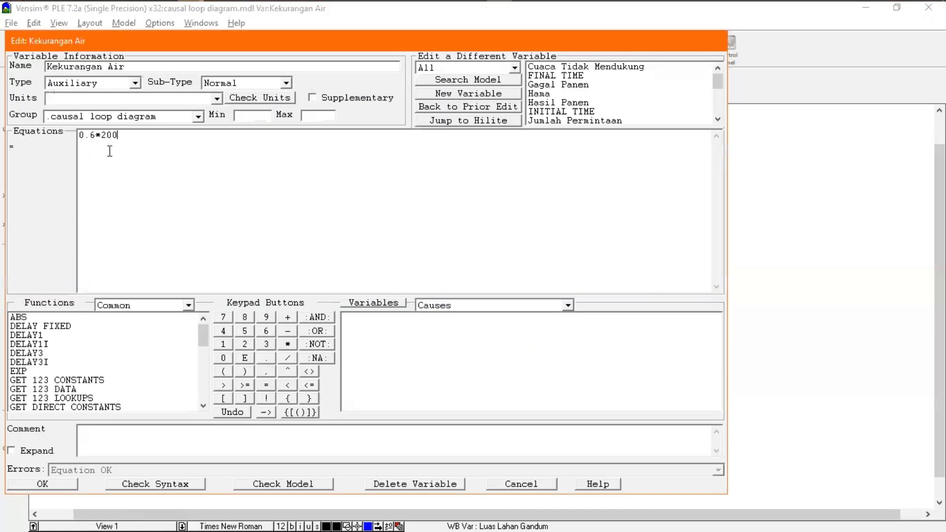
pyautogui.press('BackSpace')
pyautogui.press('BackSpace')
pyautogui.press('BackSpace')
pyautogui.press('BackSpace')
pyautogui.click(43, 482)
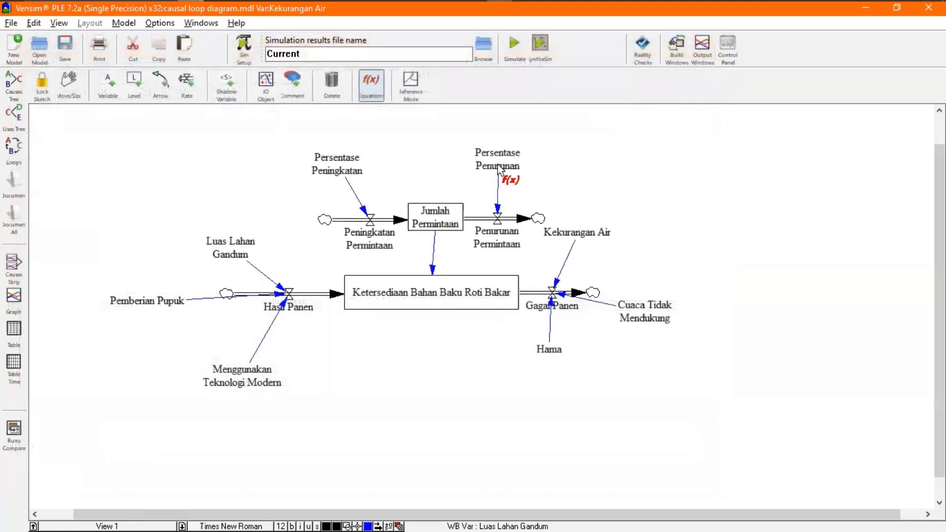
pyautogui.click(506, 144)
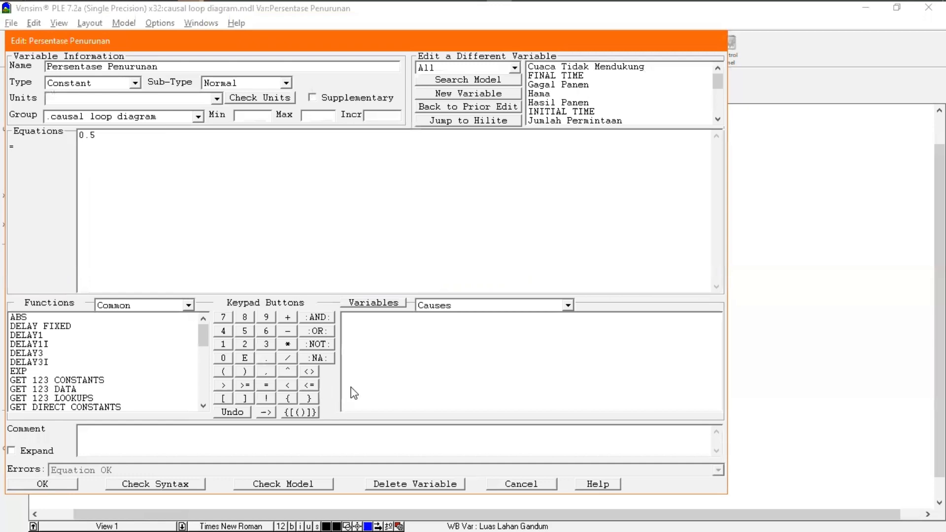
pyautogui.click(54, 486)
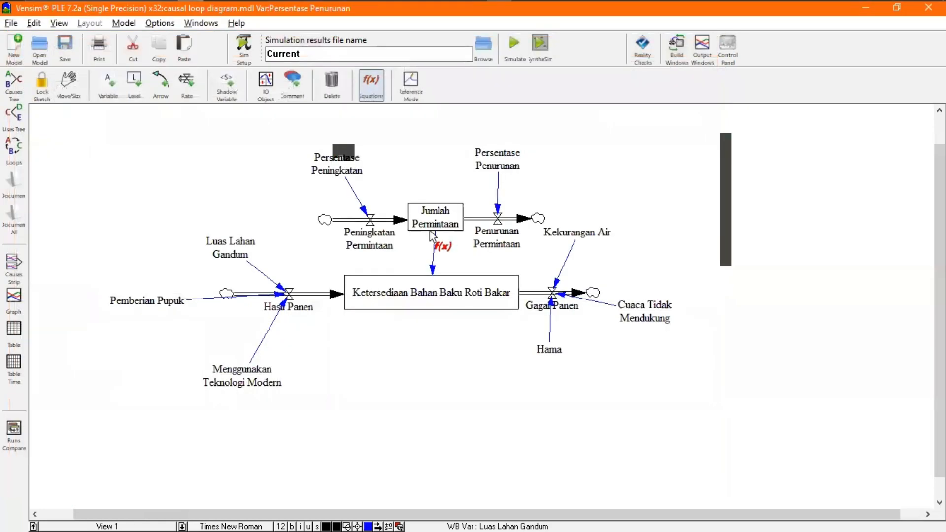
pyautogui.click(497, 236)
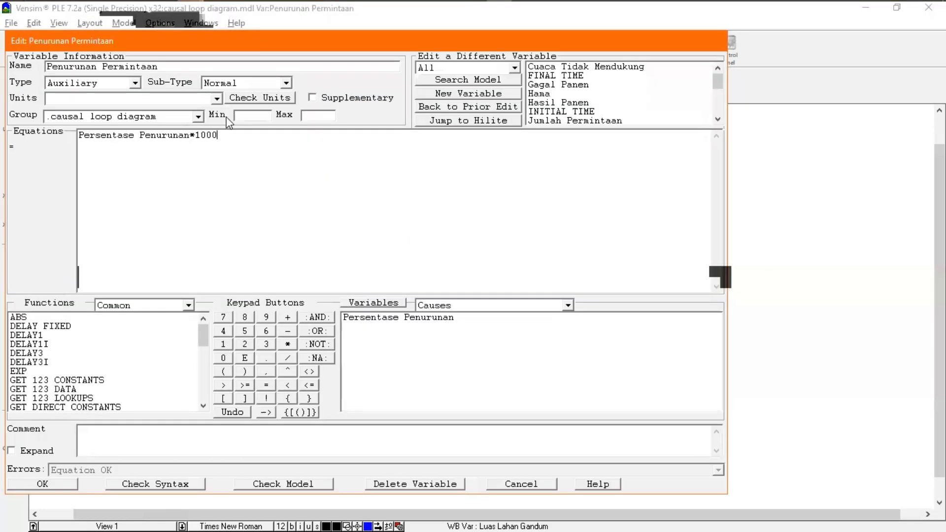
pyautogui.press('BackSpace')
pyautogui.press('BackSpace')
pyautogui.press('BackSpace')
pyautogui.hotkey('ctrl', 'z')
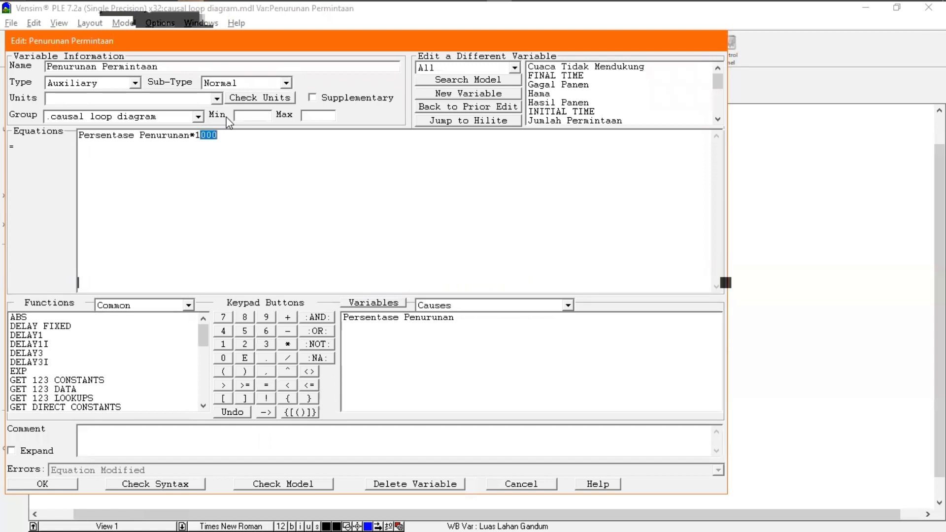
pyautogui.click(518, 485)
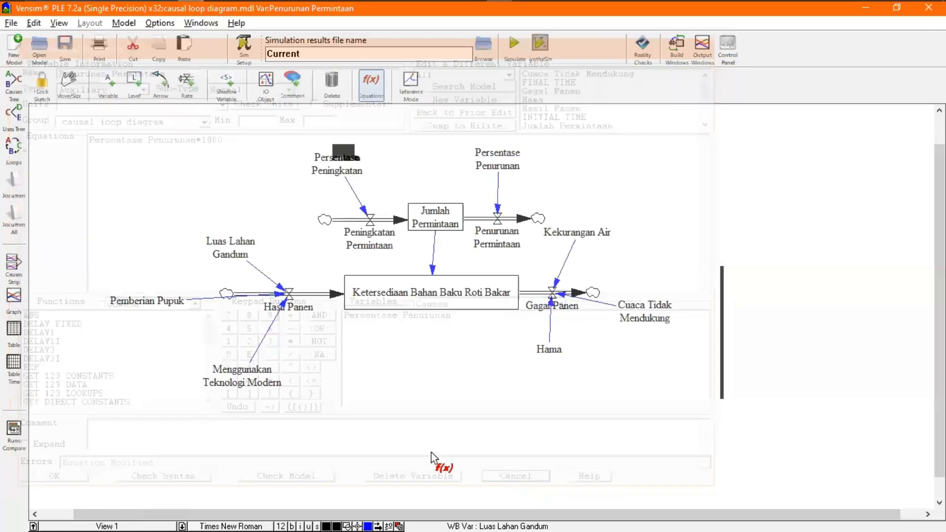
# - Switch to View 2 and place an Output Workbench Tool object for the level Jumlah Permintaan
pyautogui.click(98, 526)
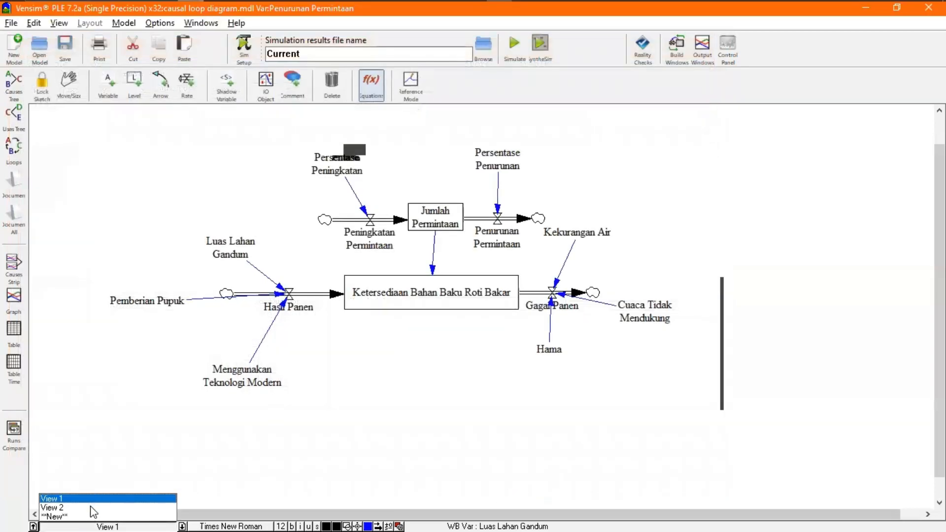
pyautogui.click(90, 507)
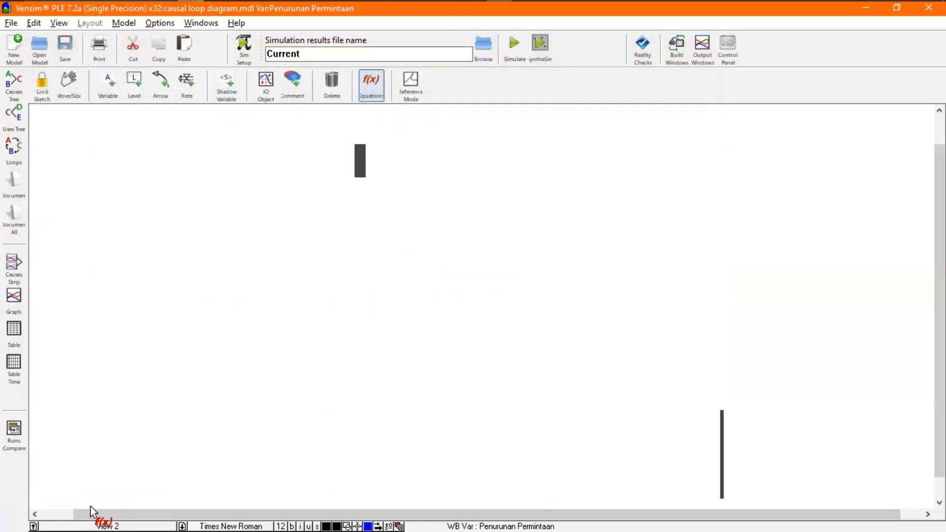
pyautogui.click(261, 92)
pyautogui.click(167, 194)
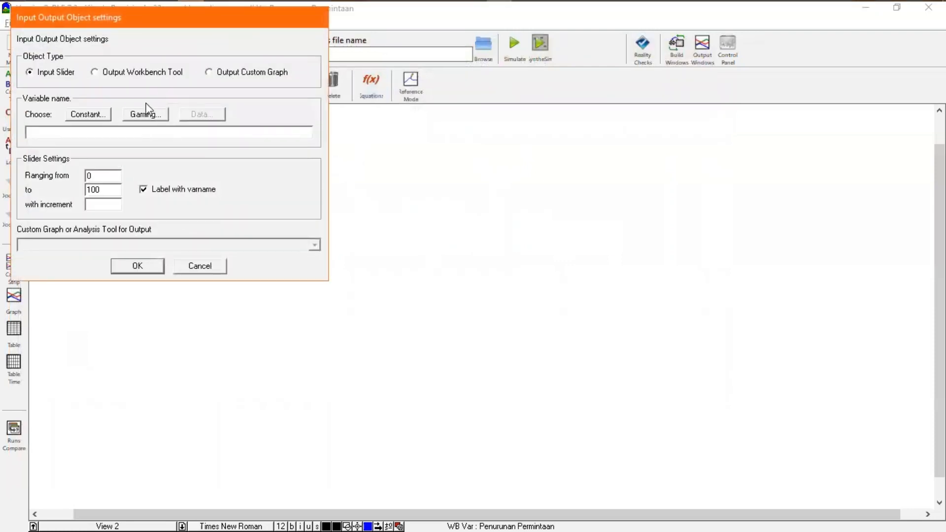
pyautogui.click(143, 72)
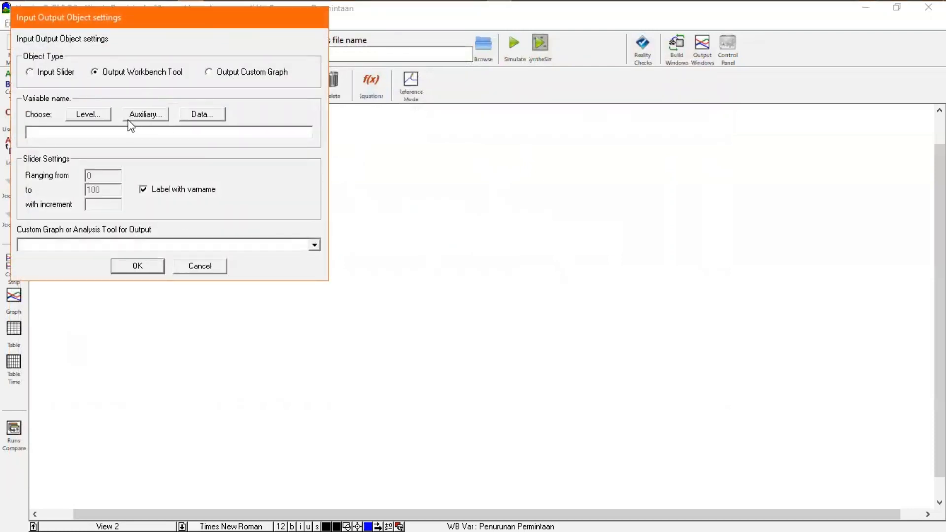
pyautogui.click(103, 115)
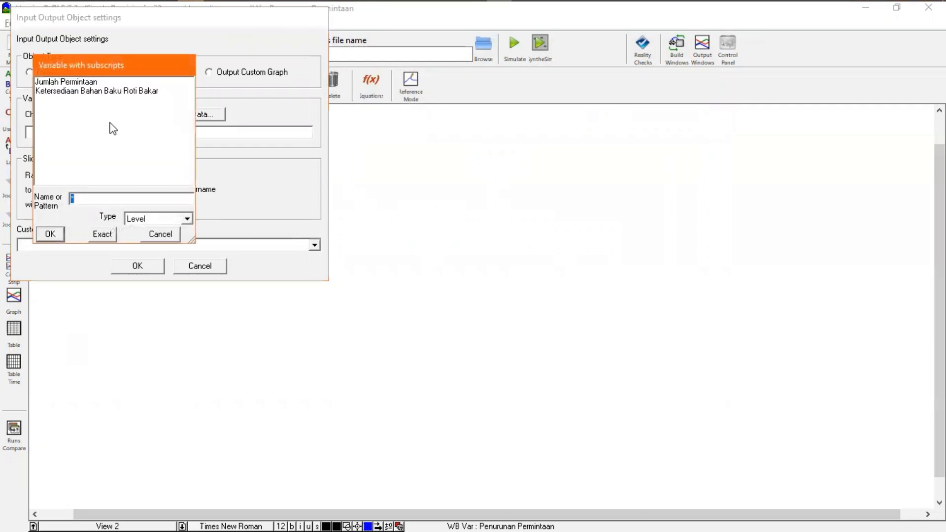
pyautogui.click(96, 84)
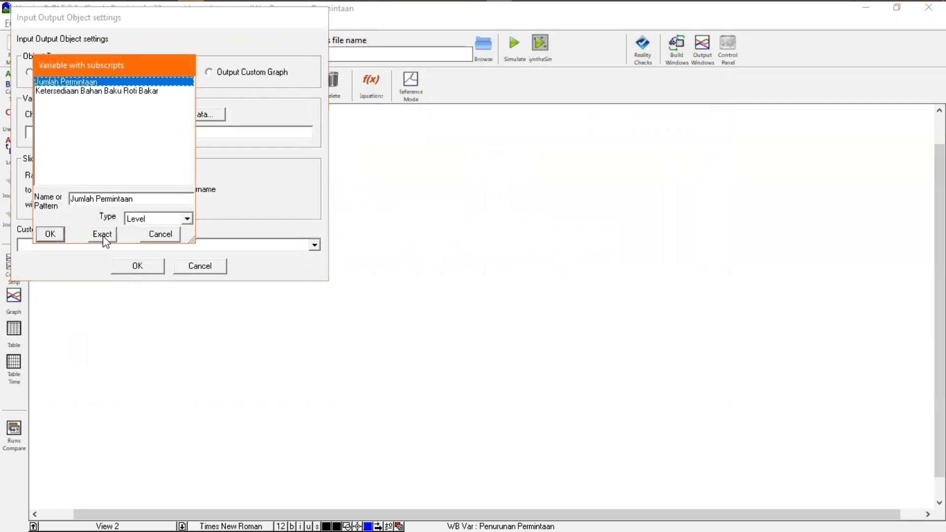
pyautogui.click(52, 229)
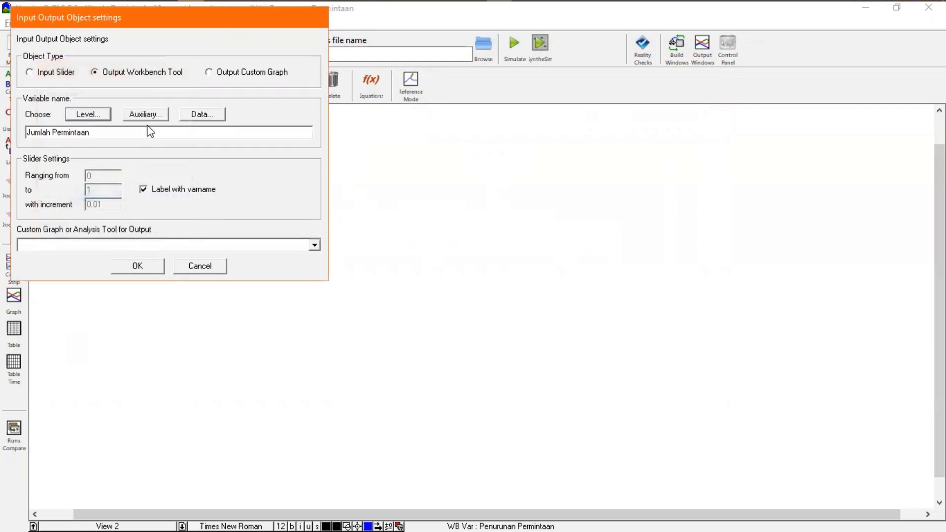
# - Keep Jumlah Permintaan as the object's variable and output it with the Graph analysis tool
pyautogui.click(104, 116)
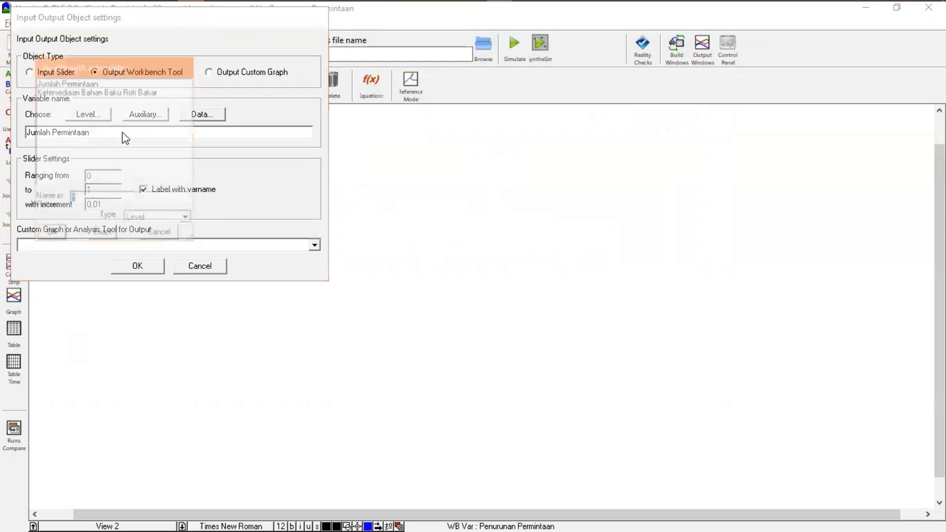
pyautogui.click(109, 97)
pyautogui.click(101, 235)
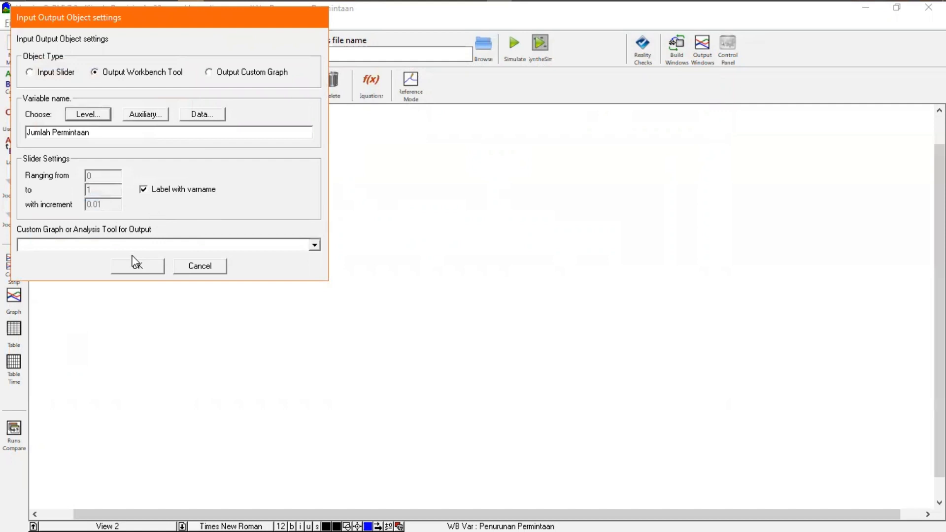
pyautogui.click(257, 239)
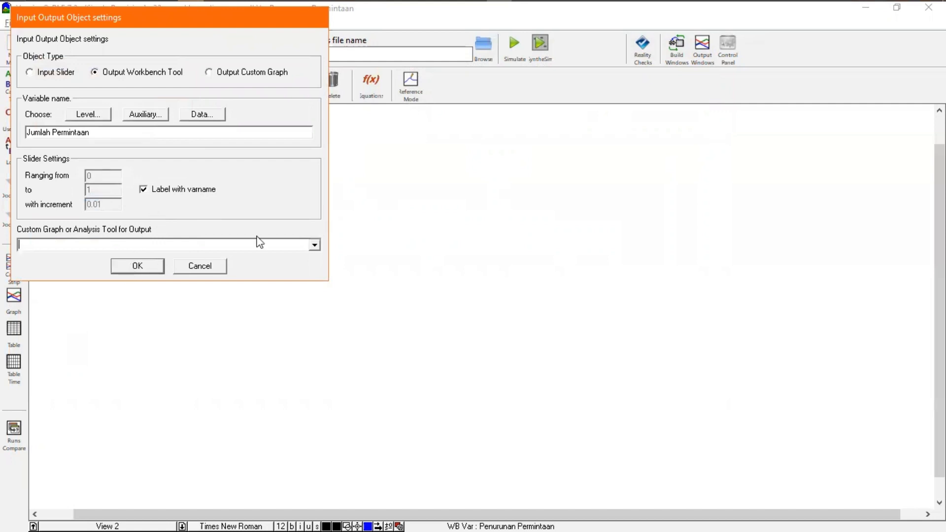
pyautogui.click(312, 243)
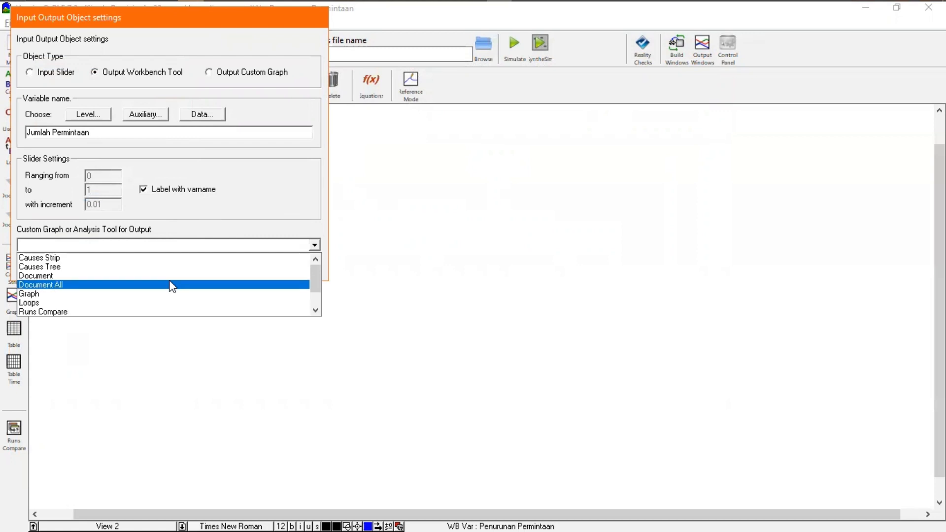
pyautogui.click(148, 295)
pyautogui.click(137, 266)
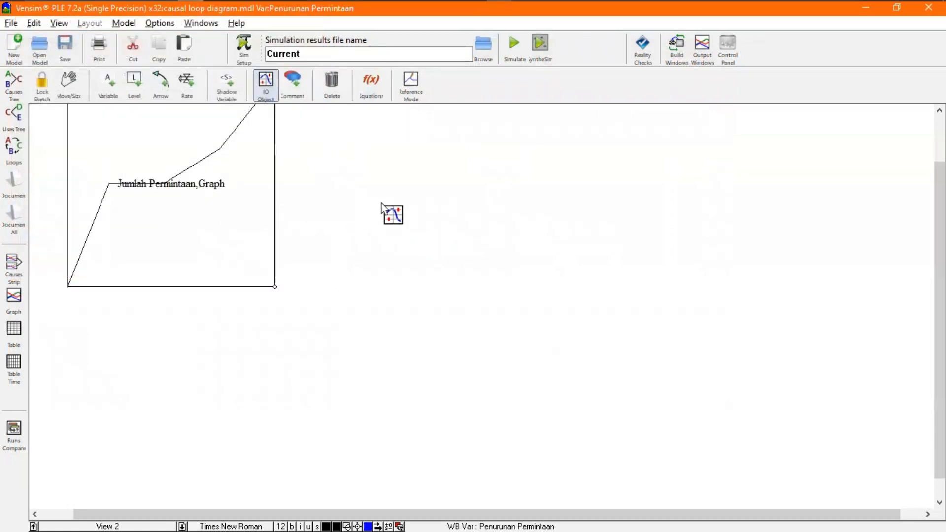
# - Place a second Output Workbench Tool object beside the first graph and assign it the level Jumlah Permintaan
pyautogui.click(391, 213)
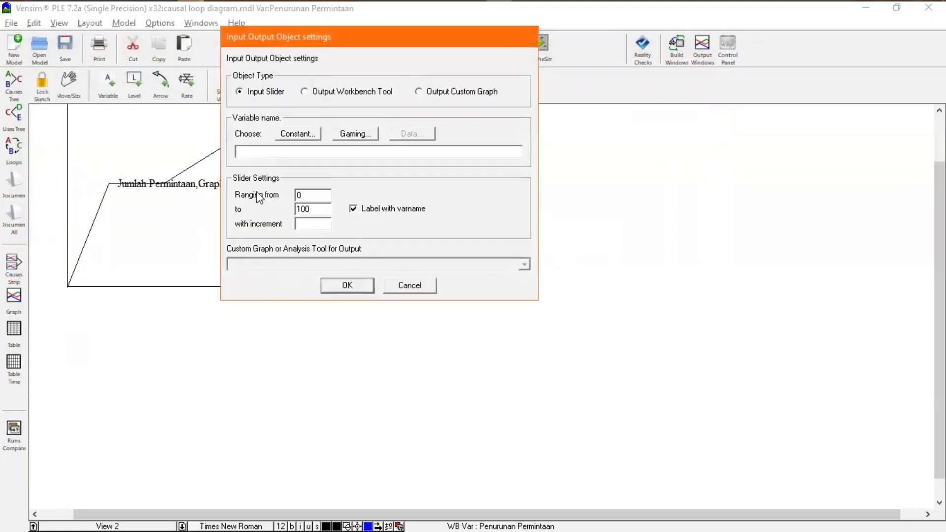
pyautogui.click(305, 91)
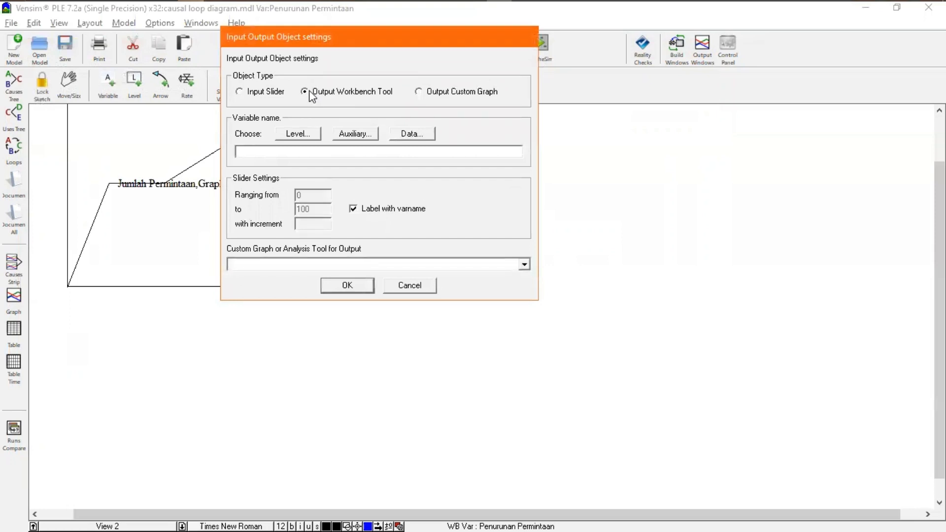
pyautogui.click(354, 134)
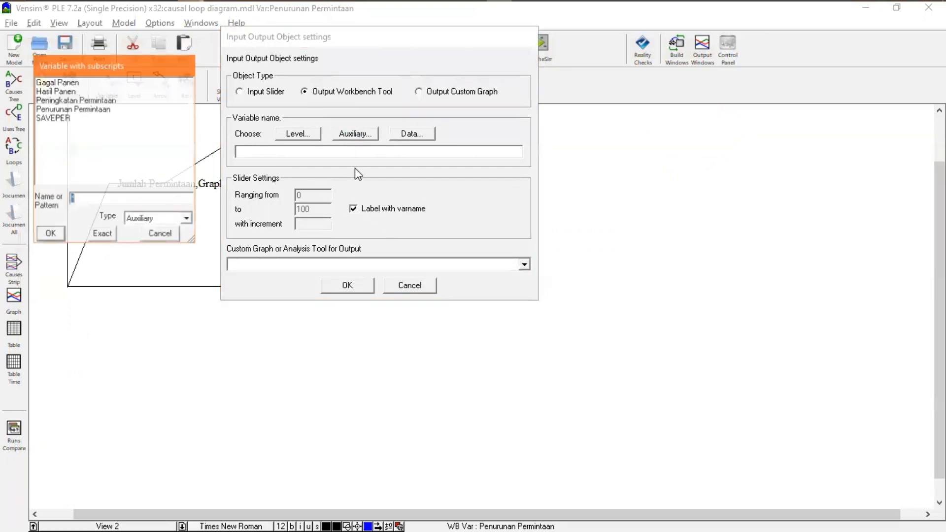
pyautogui.click(162, 236)
pyautogui.click(304, 134)
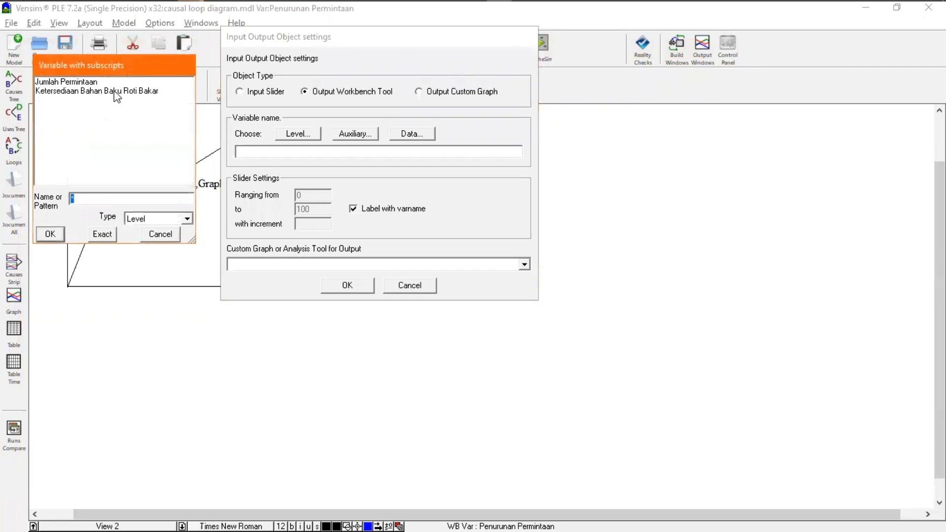
pyautogui.click(114, 83)
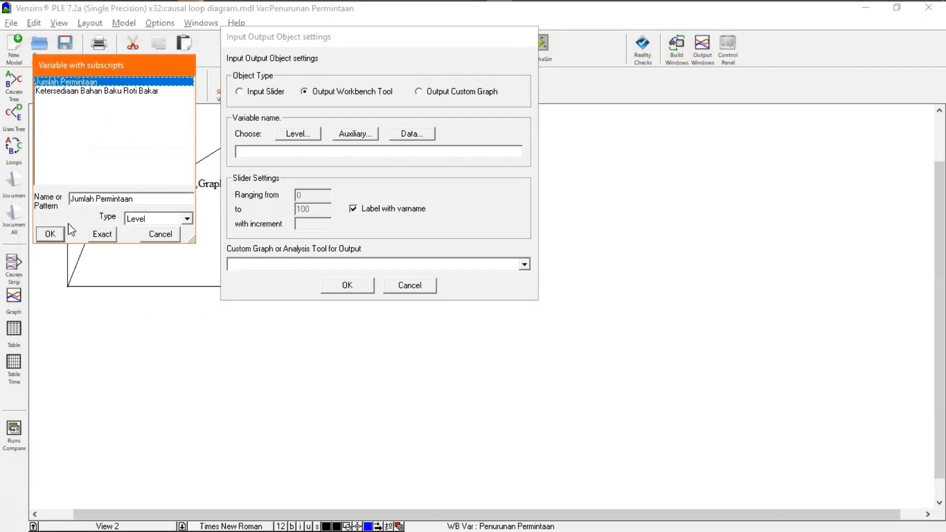
pyautogui.click(103, 234)
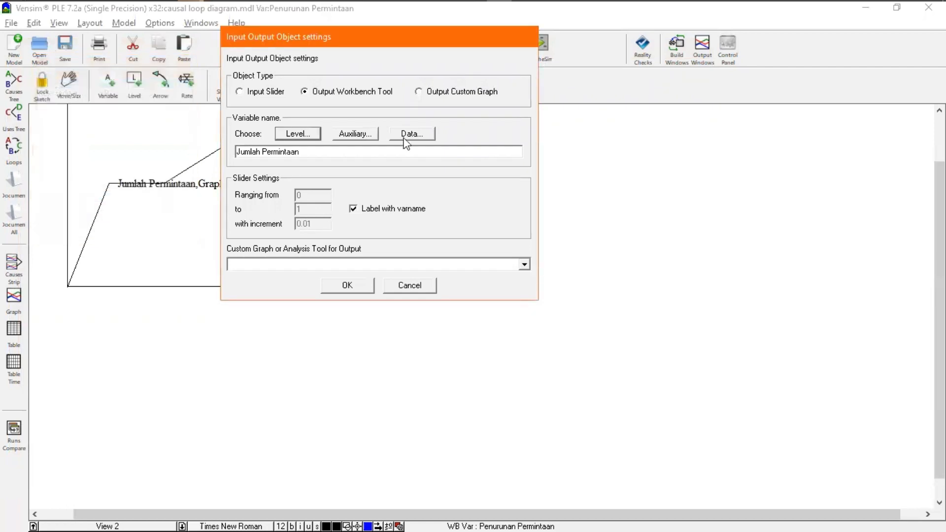
# - Change the second object's variable to the level Ketersediaan Bahan Baku Roti Bakar and output it as a Graph
pyautogui.click(309, 136)
pyautogui.click(98, 92)
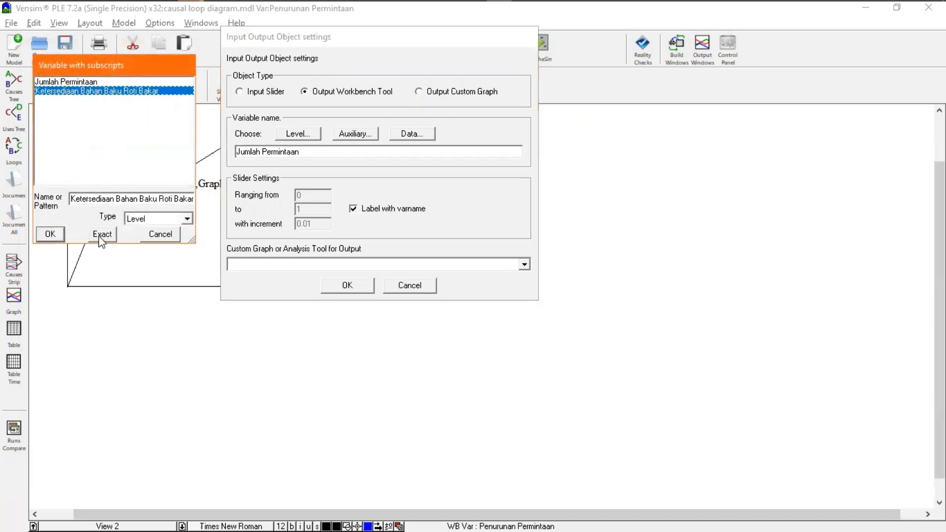
pyautogui.click(99, 235)
pyautogui.click(525, 265)
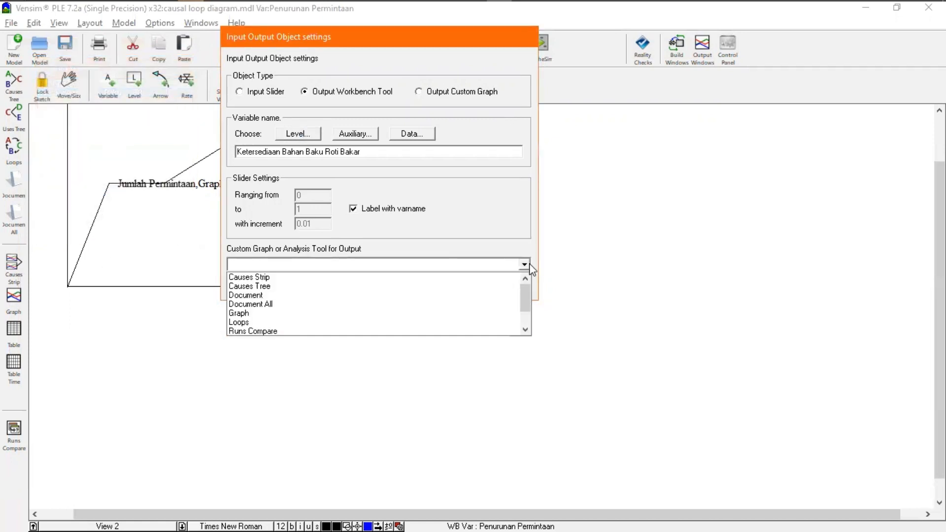
pyautogui.click(336, 314)
pyautogui.click(334, 286)
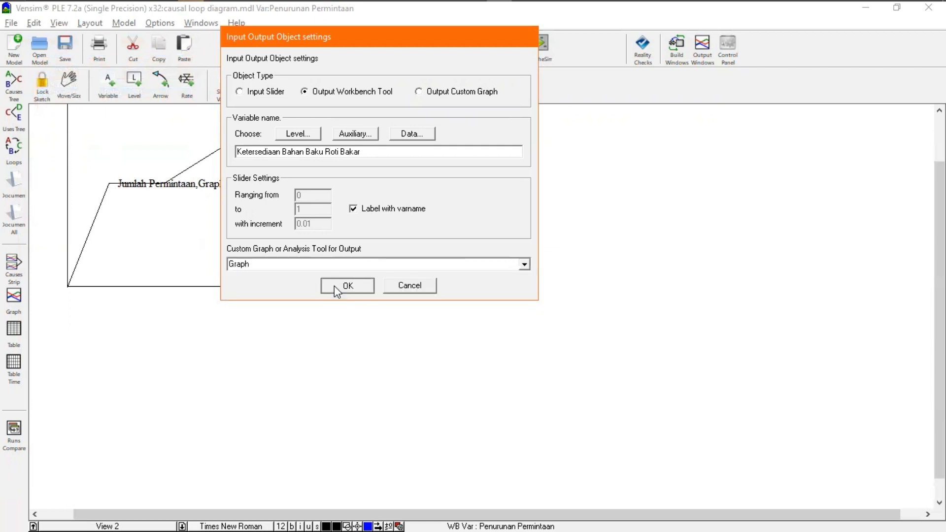
# - Place an Output Workbench Tool object beside the Ketersediaan Bahan Baku Roti Bakar graph and output the auxiliary Gagal Panen as a Graph
pyautogui.click(551, 202)
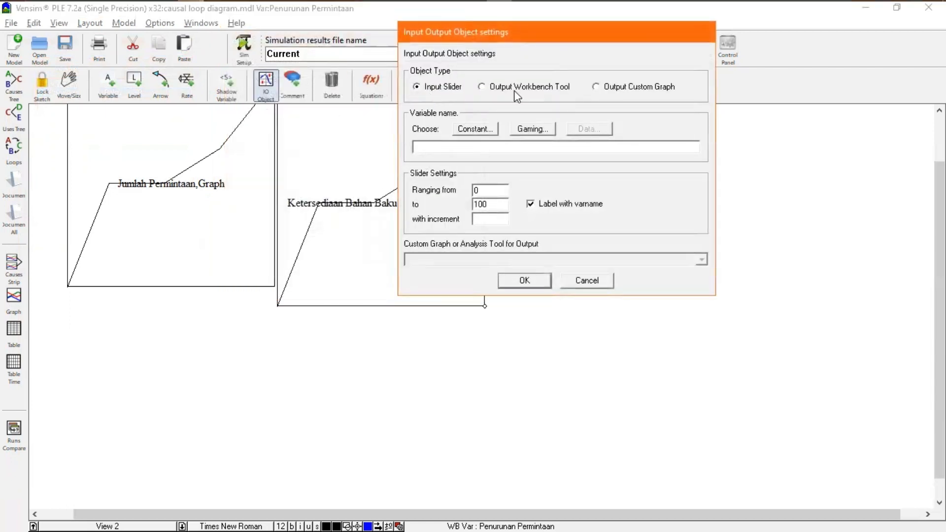
pyautogui.click(493, 89)
pyautogui.click(537, 129)
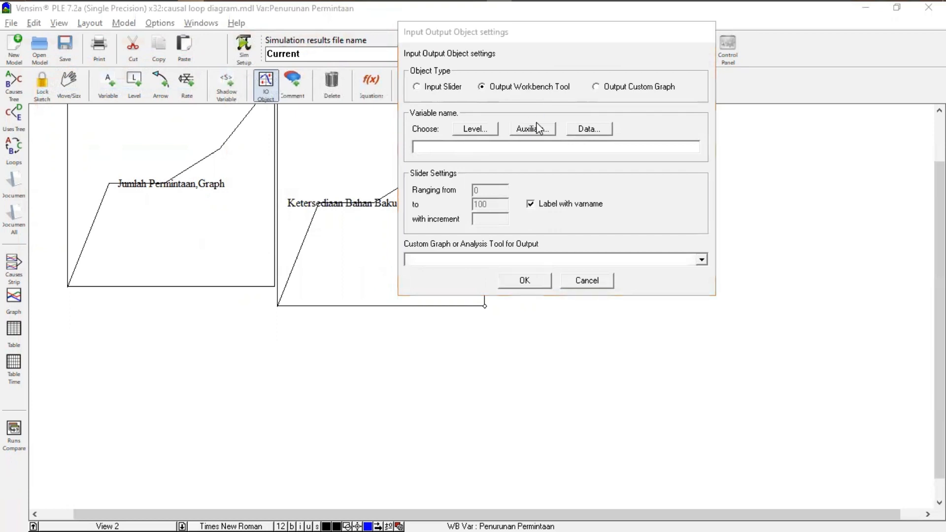
pyautogui.click(69, 82)
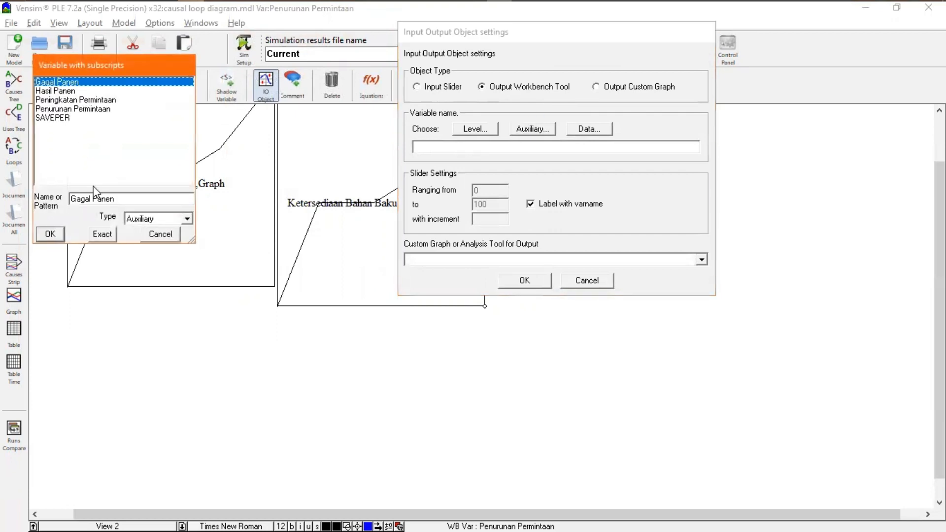
pyautogui.click(102, 234)
pyautogui.click(702, 259)
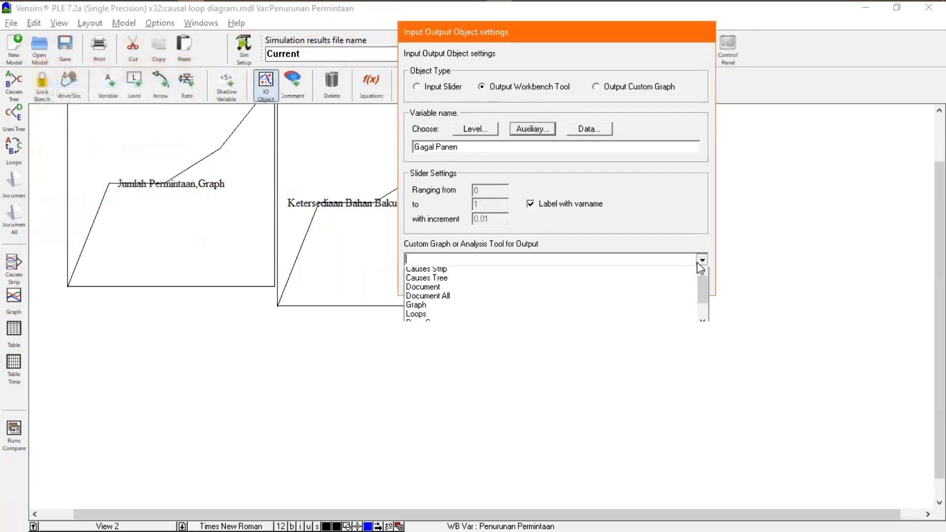
pyautogui.click(474, 312)
pyautogui.click(523, 281)
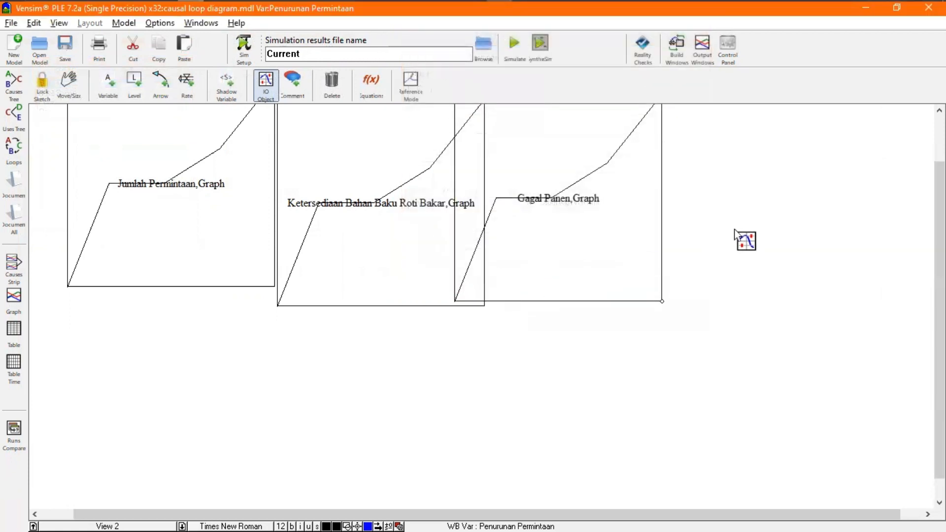
# - Add a fourth Output Workbench Tool object beside the Gagal Panen graph, outputting the auxiliary Hasil Panen as a Graph
pyautogui.click(356, 140)
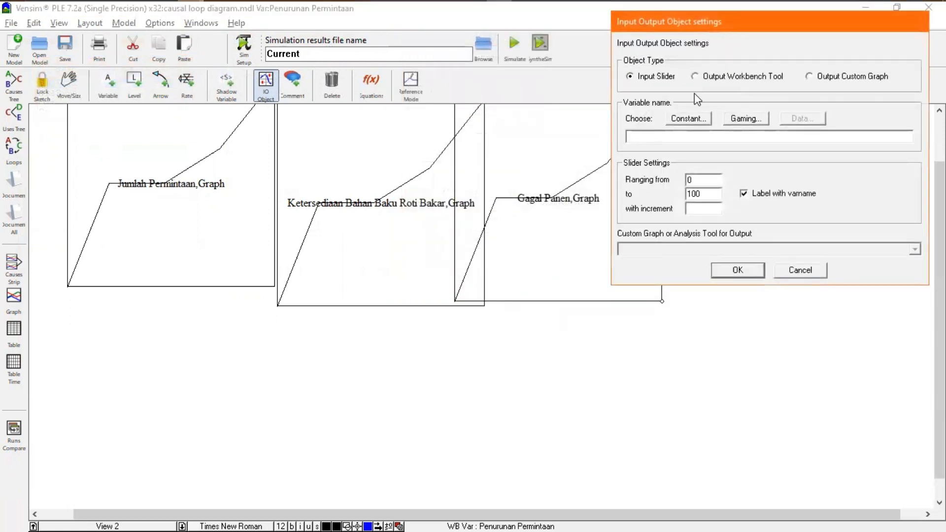
pyautogui.click(694, 75)
pyautogui.click(746, 118)
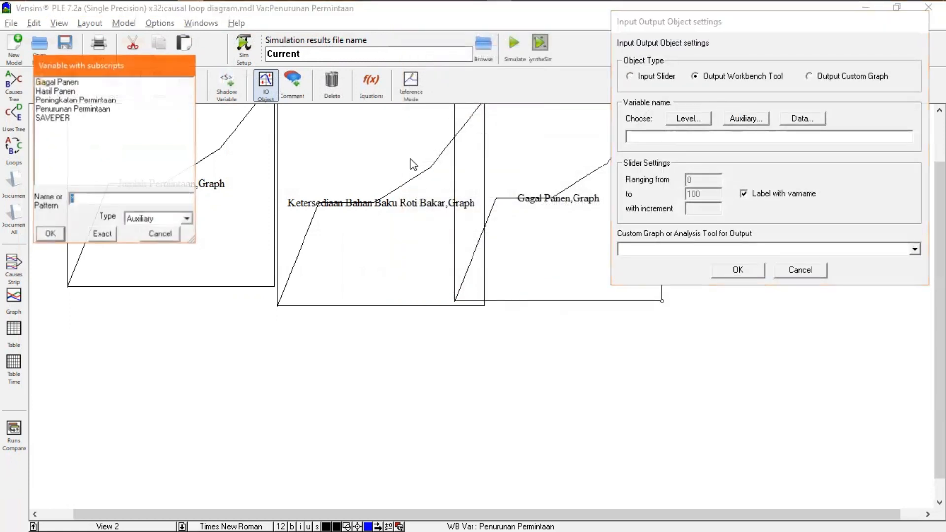
pyautogui.click(144, 93)
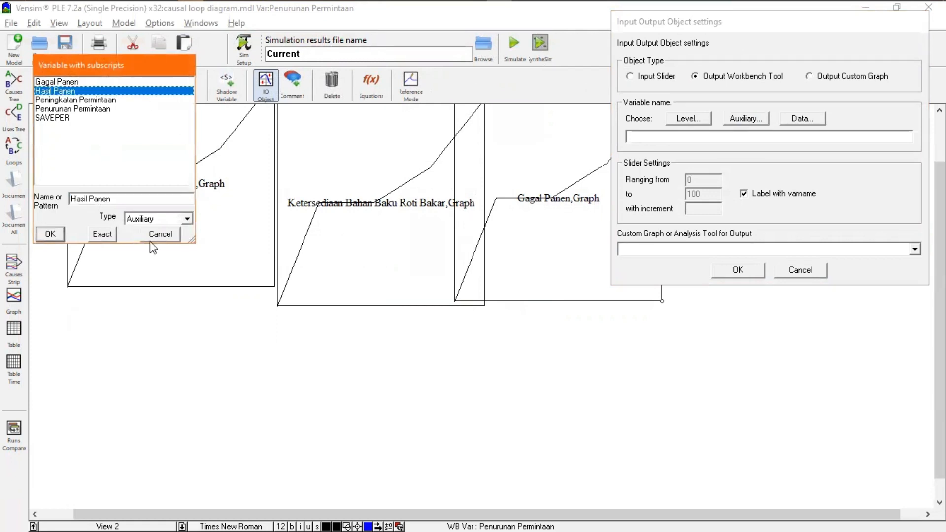
pyautogui.click(94, 235)
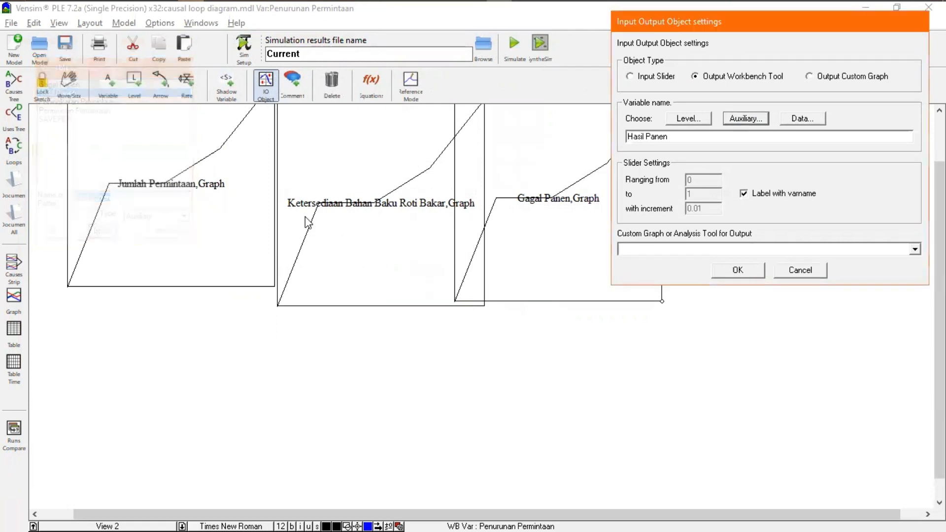
pyautogui.click(915, 249)
pyautogui.click(655, 298)
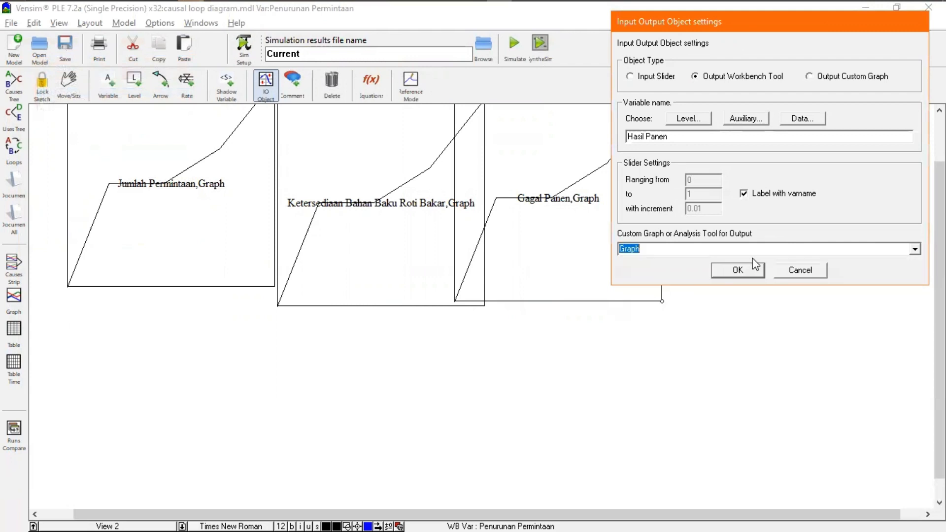
pyautogui.click(737, 268)
# - Move the four graph objects apart so they sit in one roughly level row without overlapping
pyautogui.click(69, 83)
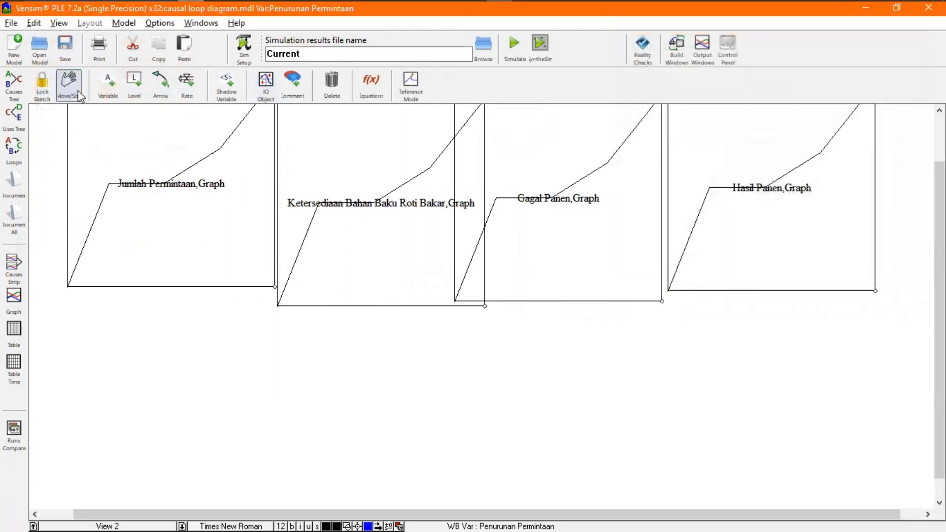
pyautogui.scroll(2, 507, 313)
pyautogui.moveTo(232, 272); pyautogui.dragTo(211, 286)
pyautogui.moveTo(362, 266); pyautogui.dragTo(350, 256)
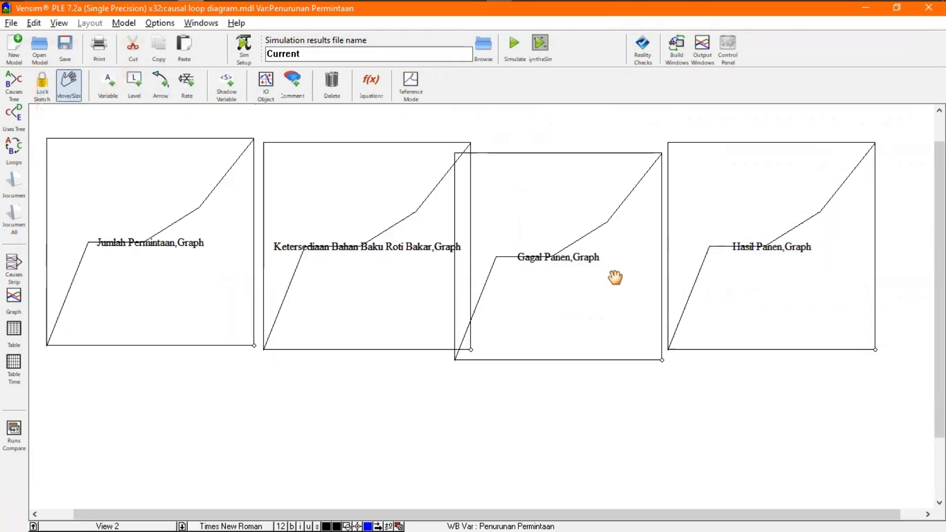
pyautogui.moveTo(771, 271); pyautogui.dragTo(828, 268)
pyautogui.click(586, 261)
pyautogui.moveTo(586, 260); pyautogui.dragTo(620, 253)
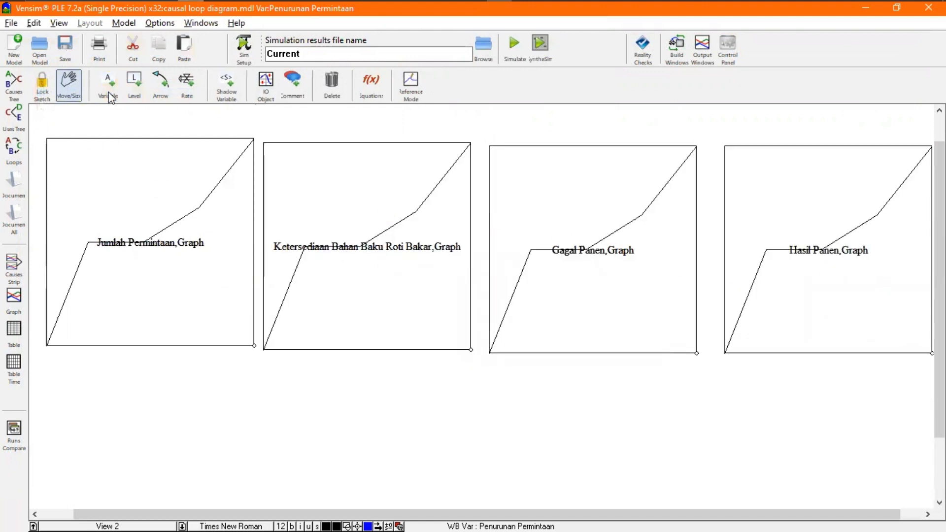
# - Place an Input Slider object below the Jumlah Permintaan graph and assign it the constant Persentase Peningkatan
pyautogui.click(265, 85)
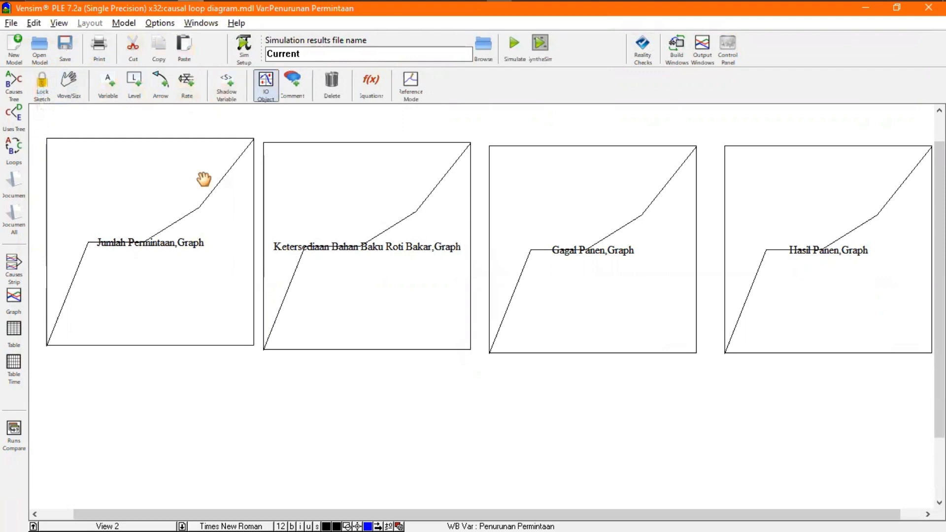
pyautogui.click(143, 422)
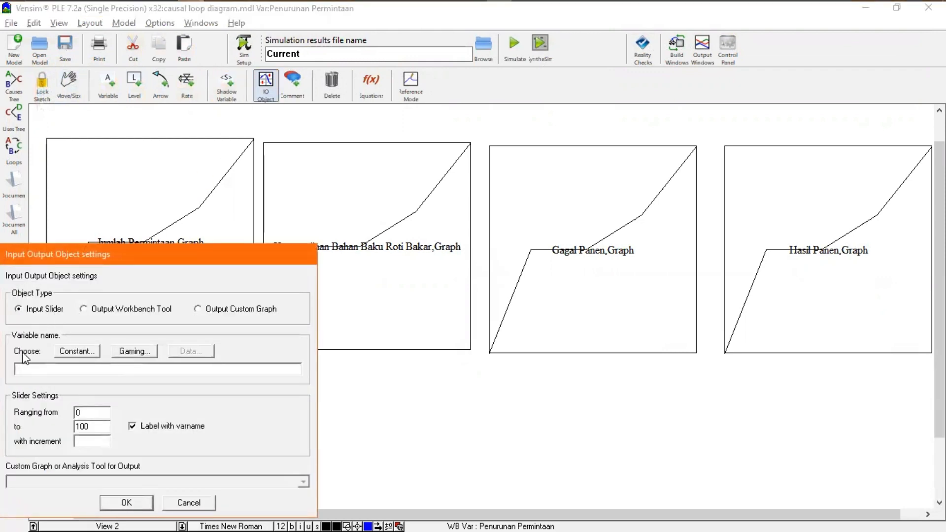
pyautogui.click(96, 353)
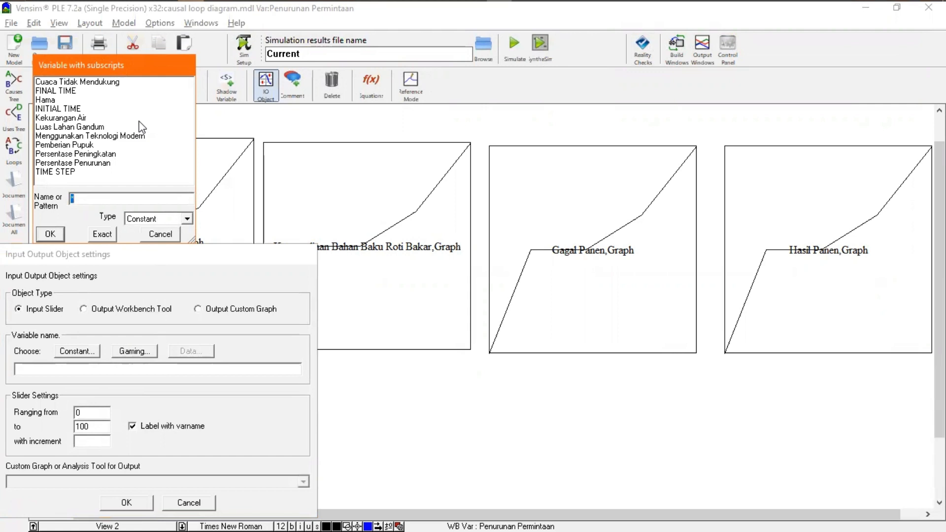
pyautogui.click(87, 163)
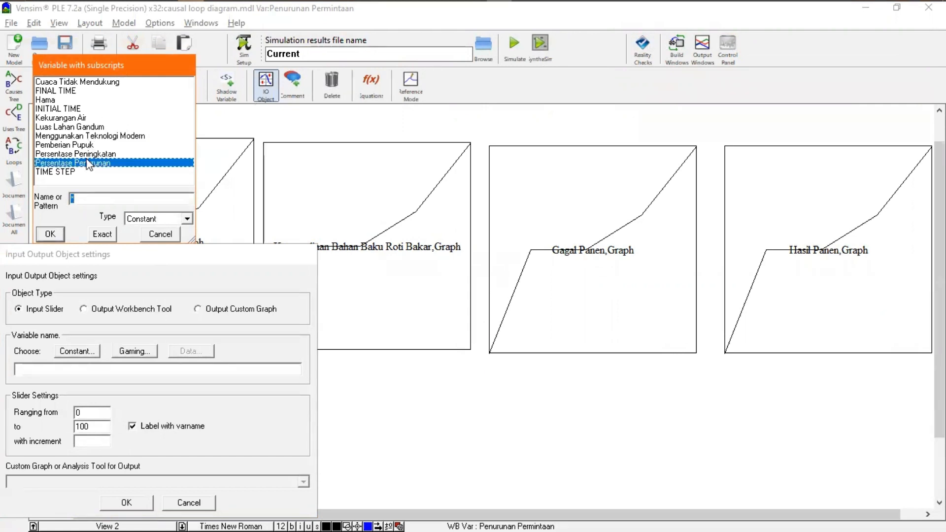
pyautogui.click(85, 154)
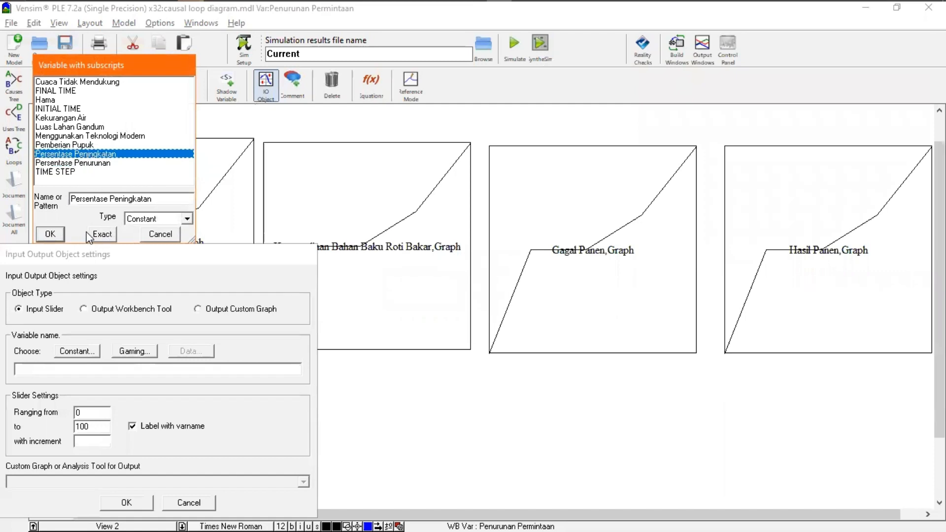
pyautogui.click(101, 234)
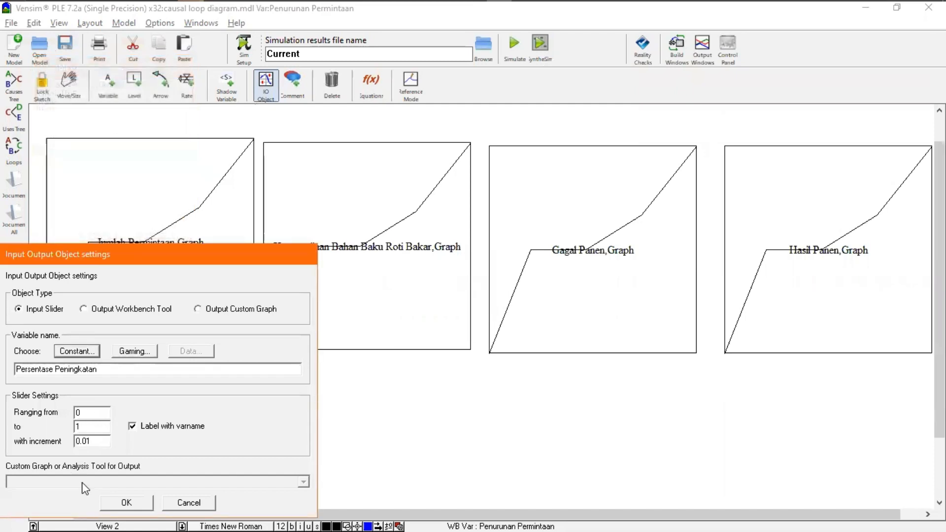
pyautogui.click(132, 506)
# - Add an Input Slider for the constant Persentase Penurunan directly below the Persentase Peningkatan slider
pyautogui.click(155, 471)
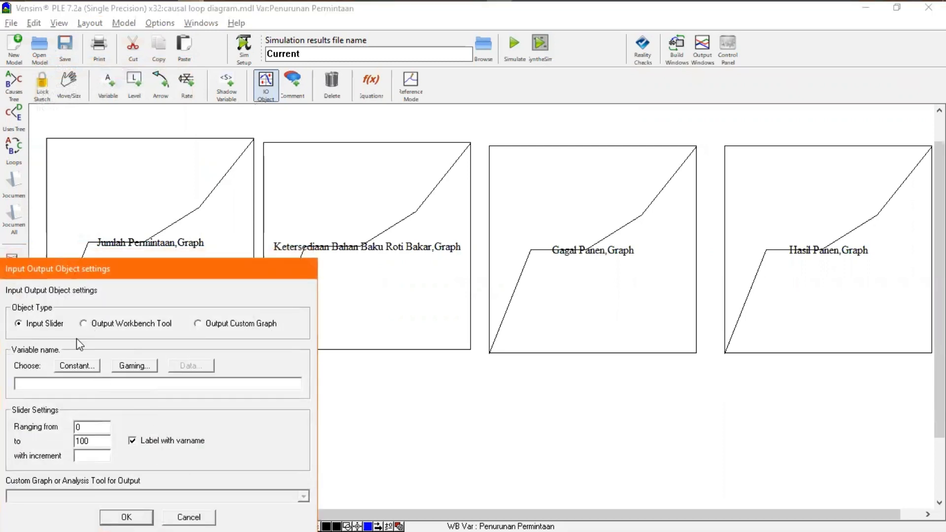
pyautogui.click(76, 365)
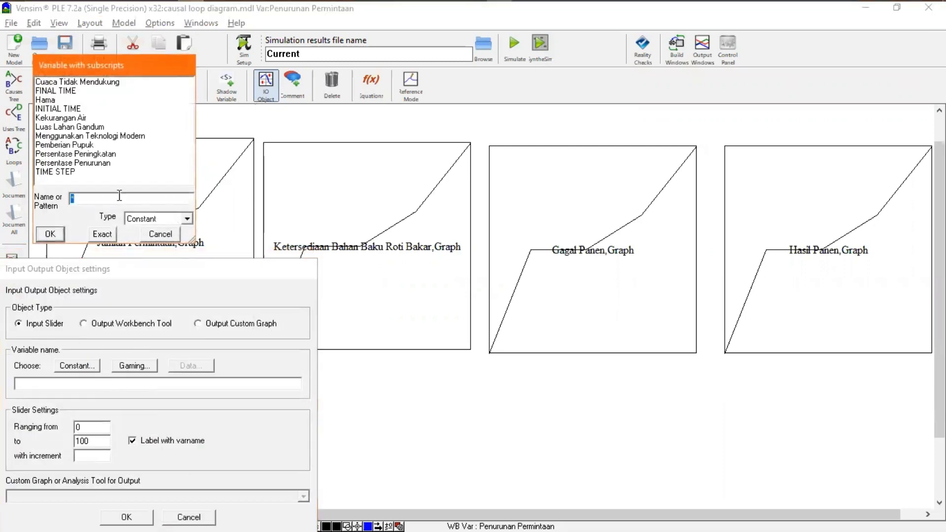
pyautogui.click(107, 164)
pyautogui.click(106, 235)
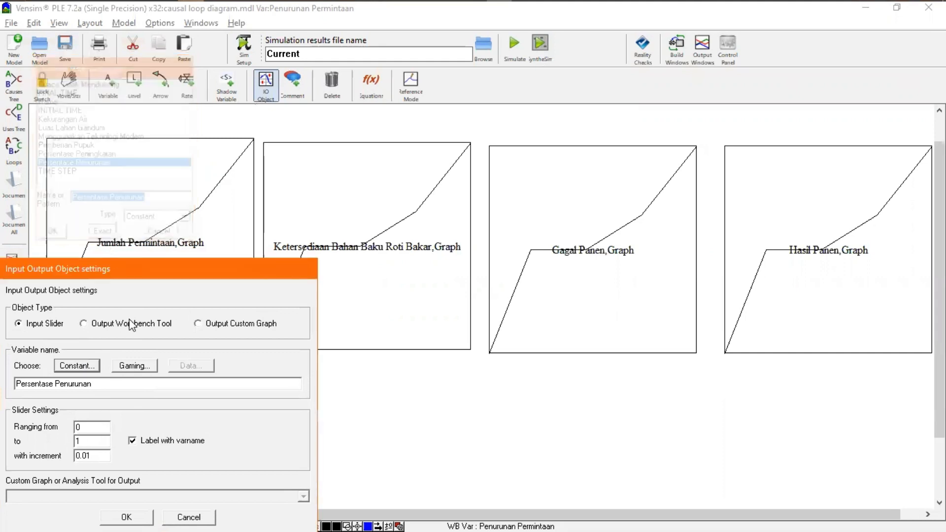
pyautogui.click(121, 513)
# - Add an Input Slider for the constant Pemberian Pupuk to the right of the Persentase Peningkatan slider
pyautogui.scroll(-2, 298, 407)
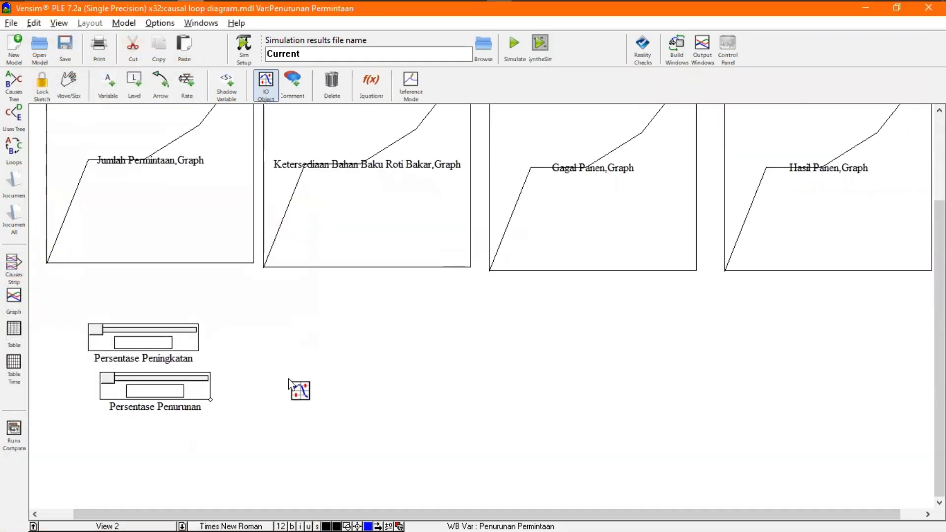
pyautogui.click(284, 345)
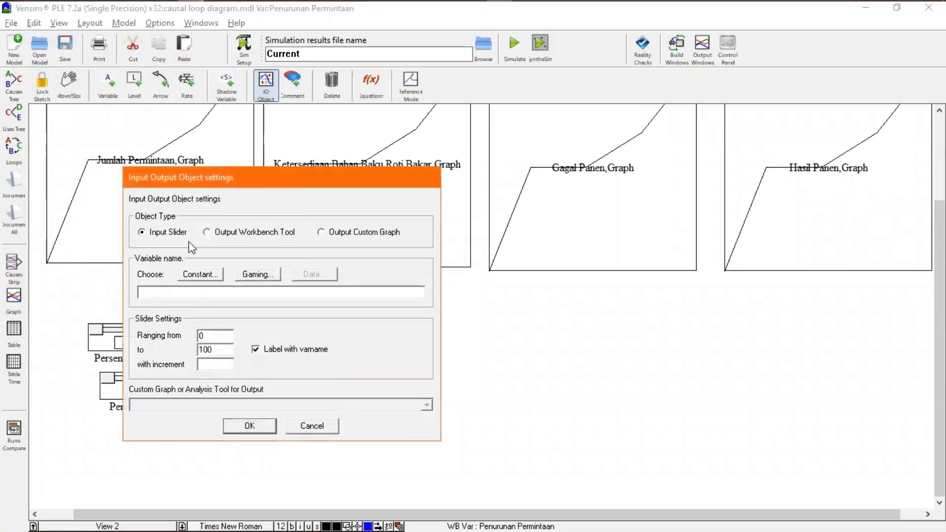
pyautogui.click(201, 275)
pyautogui.click(95, 145)
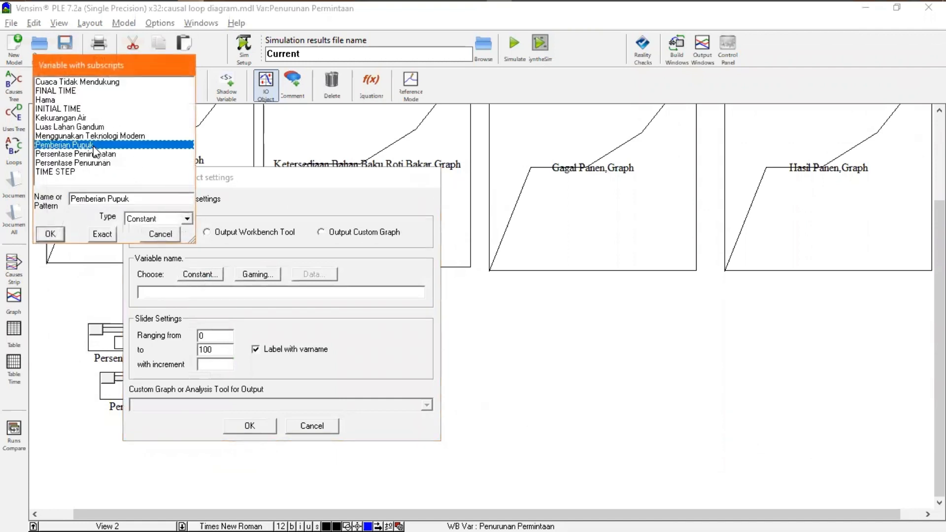
pyautogui.click(107, 233)
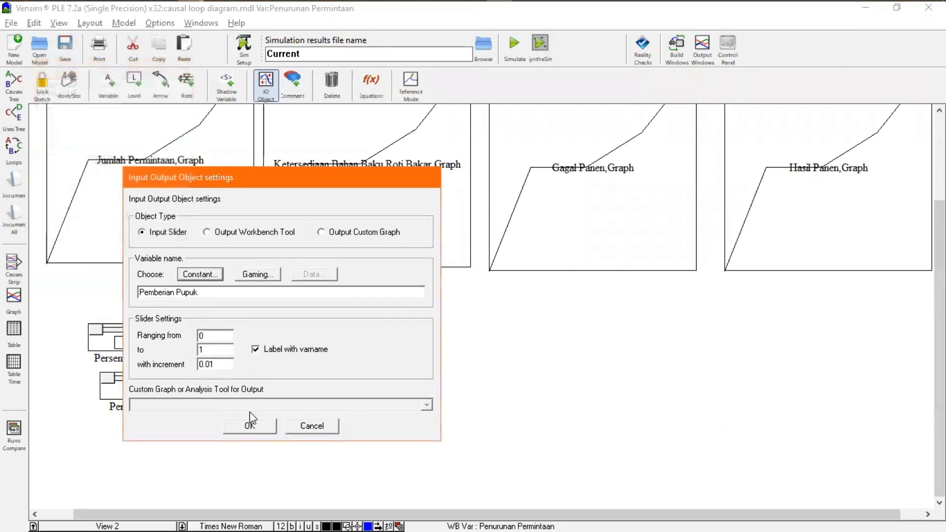
pyautogui.click(250, 426)
# - Place an Input Slider below the Pemberian Pupuk slider and assign it the constant Kekurangan Air
pyautogui.click(274, 402)
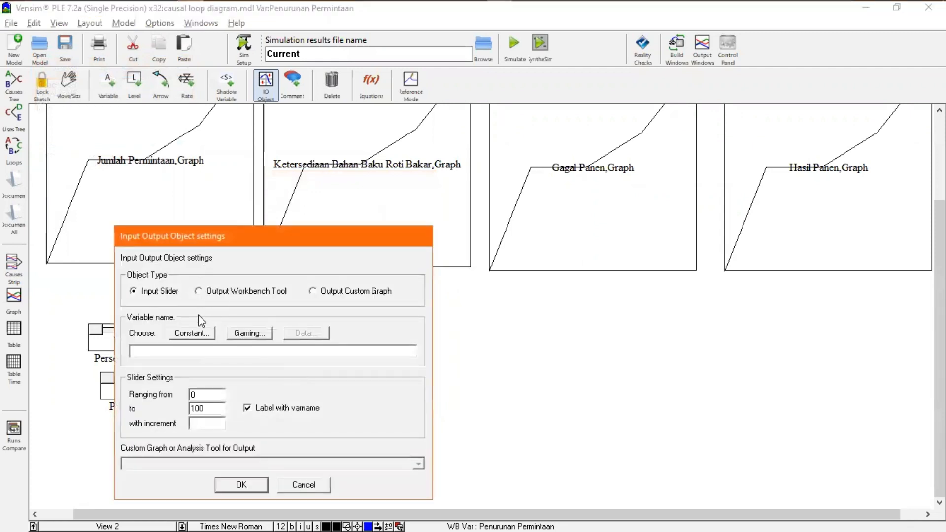
pyautogui.click(185, 333)
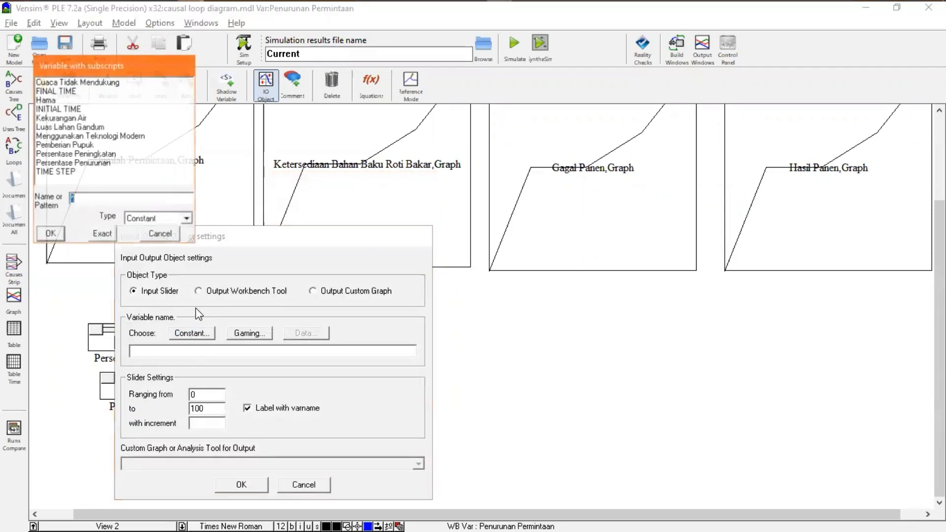
pyautogui.click(74, 118)
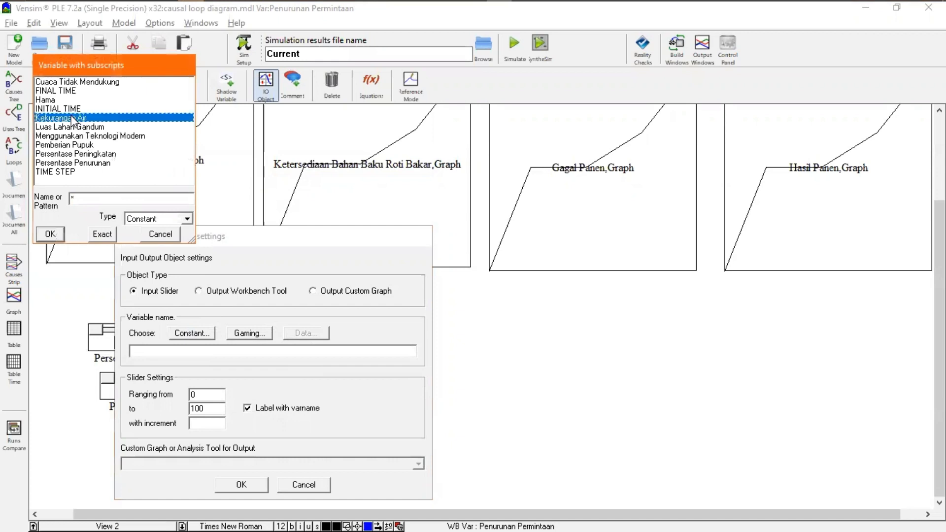
pyautogui.click(112, 235)
pyautogui.click(246, 474)
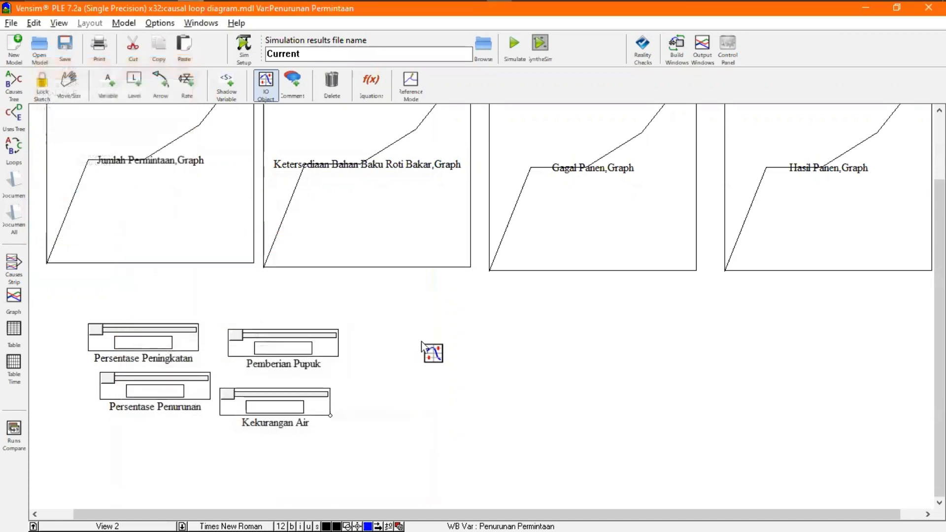
# - Place an Input Slider to the right of the Pemberian Pupuk slider for the constant Menggunakan Teknologi Modern
pyautogui.click(421, 341)
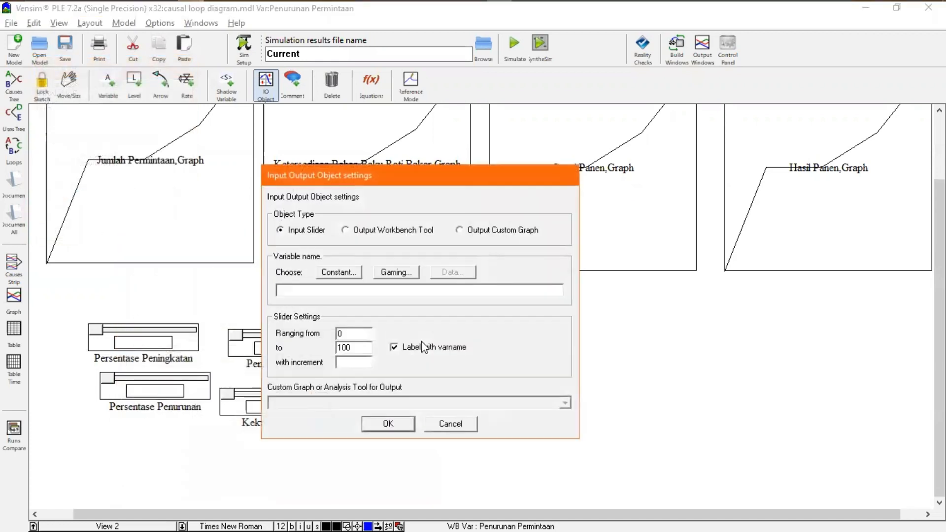
pyautogui.click(343, 269)
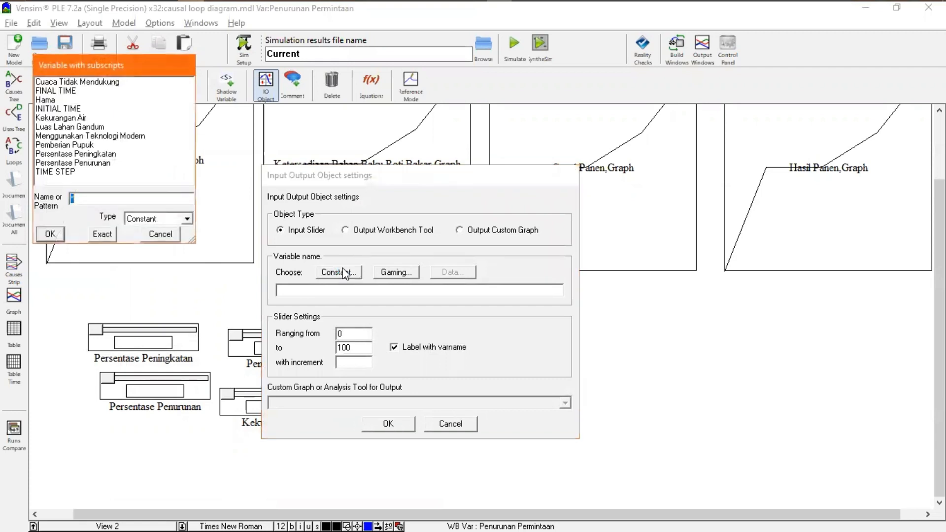
pyautogui.click(100, 136)
pyautogui.click(103, 234)
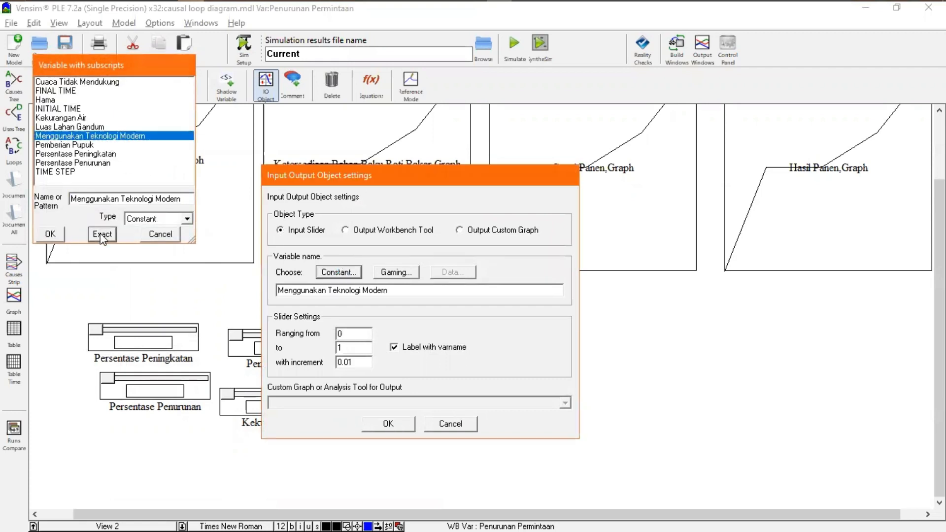
pyautogui.click(388, 424)
# - Place an Input Slider for the constant Cuaca Tidak Mendukung below the Menggunakan Teknologi Modern slider
pyautogui.click(412, 422)
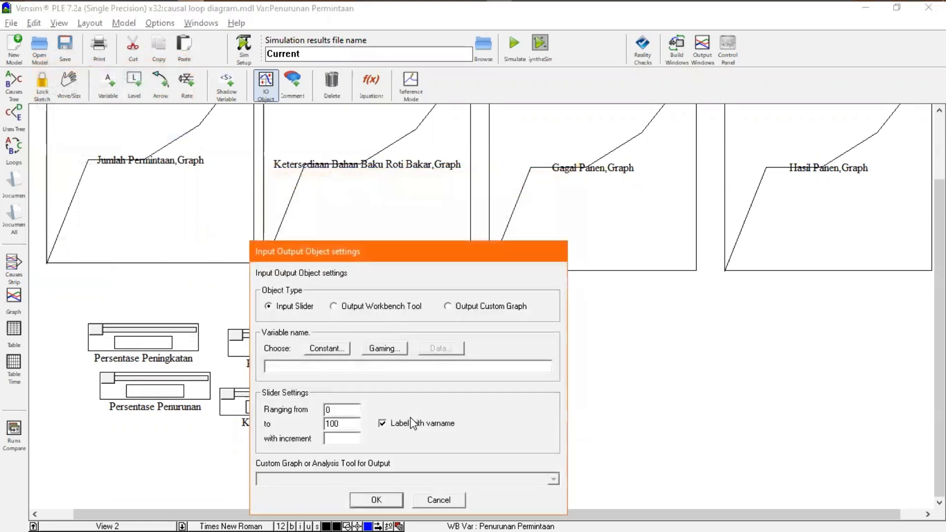
pyautogui.click(327, 348)
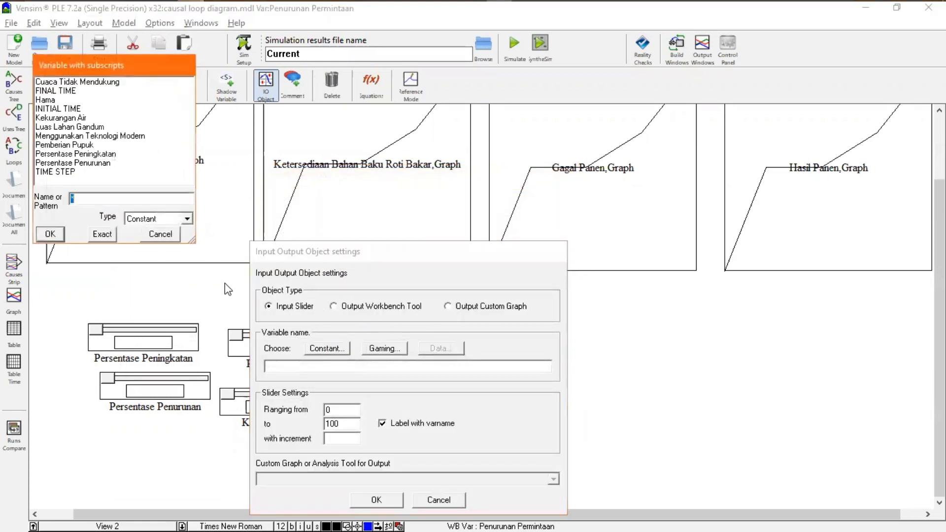
pyautogui.click(74, 82)
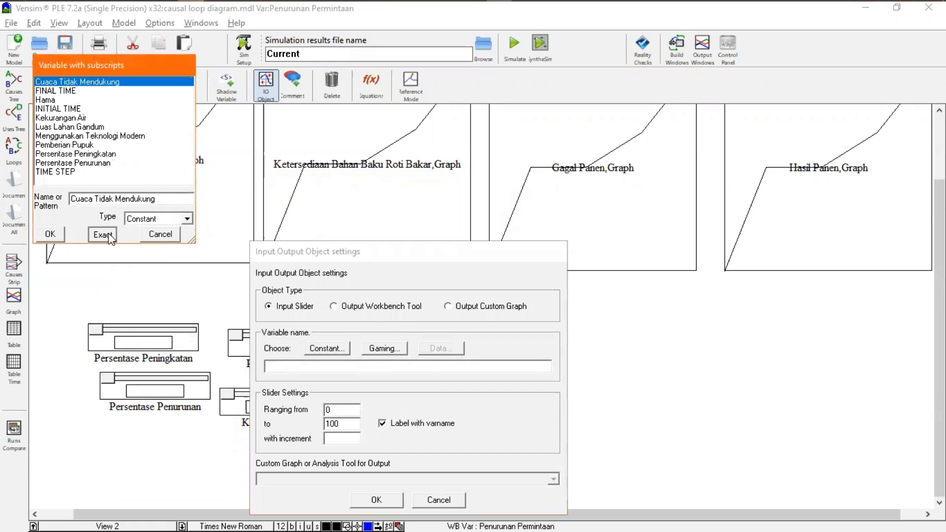
pyautogui.click(103, 234)
pyautogui.click(385, 501)
# - Add an Input Slider for the constant Luas Lahan Gandum to the right of the Menggunakan Teknologi Modern slider
pyautogui.click(581, 331)
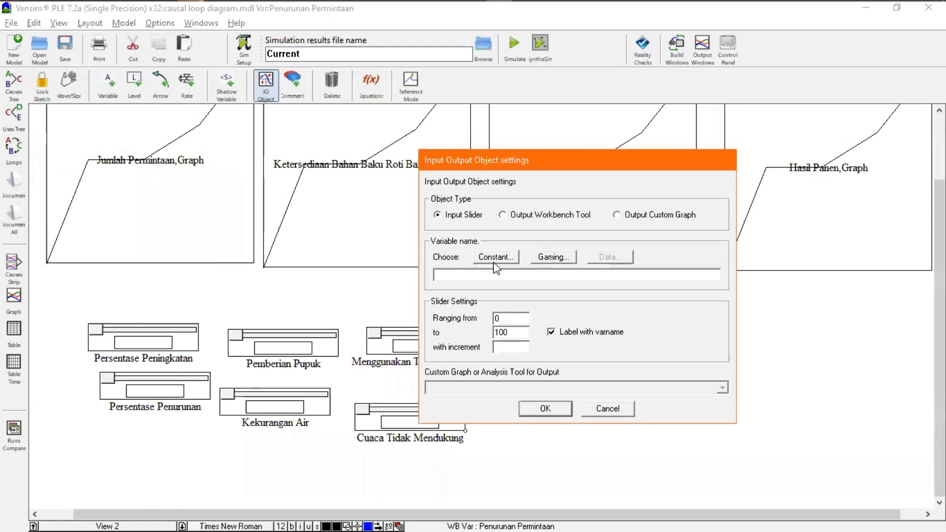
pyautogui.click(487, 251)
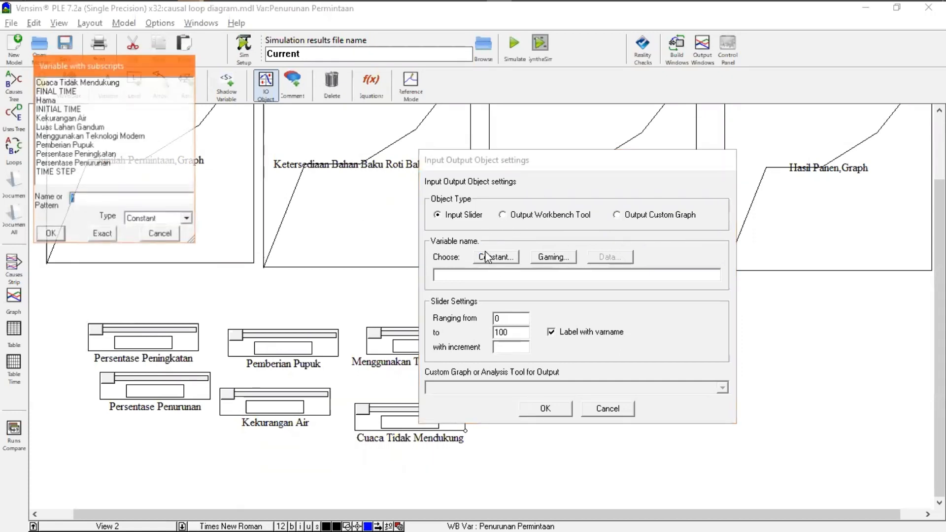
pyautogui.click(74, 127)
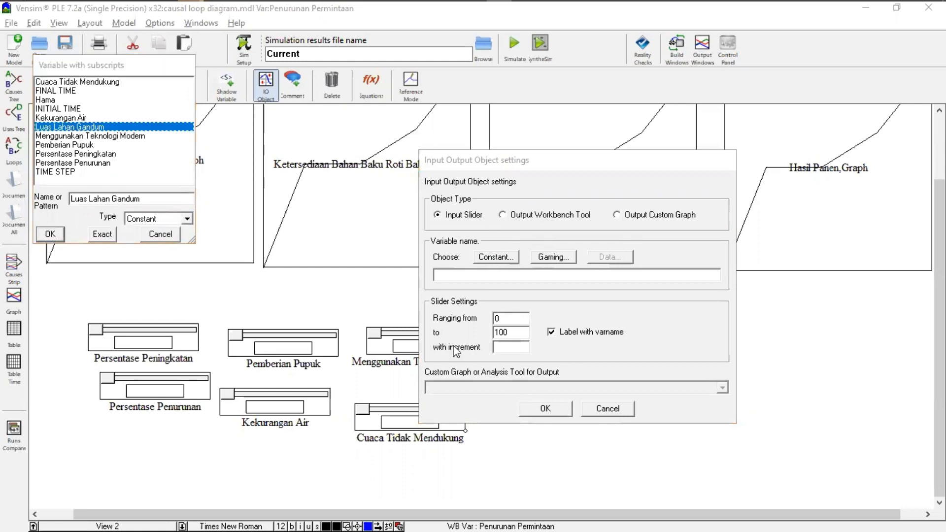
pyautogui.click(98, 234)
pyautogui.click(546, 410)
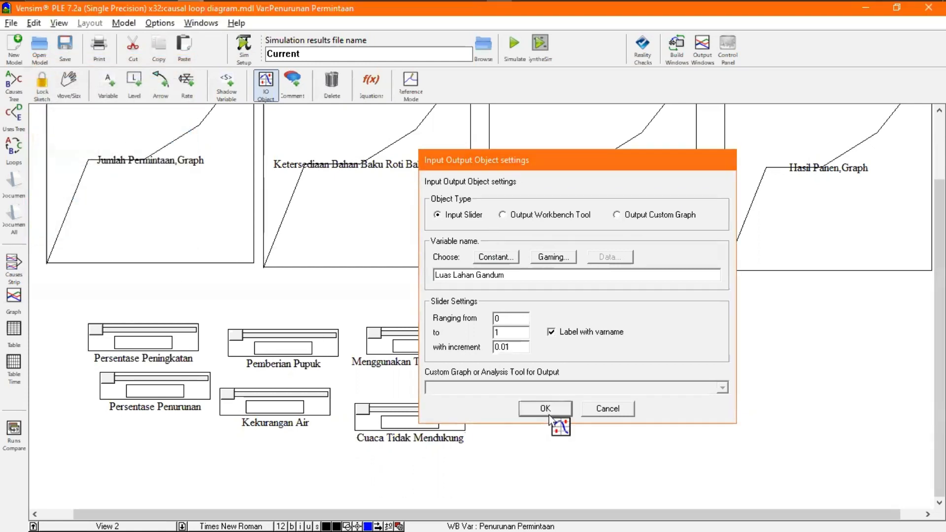
# - Add an Input Slider for the constant Hama directly below the Luas Lahan Gandum slider
pyautogui.click(566, 397)
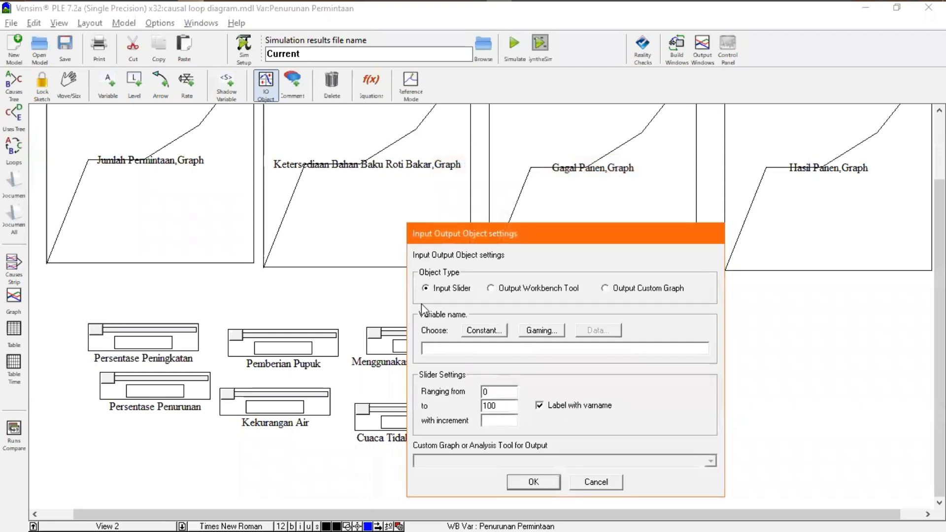
pyautogui.click(480, 331)
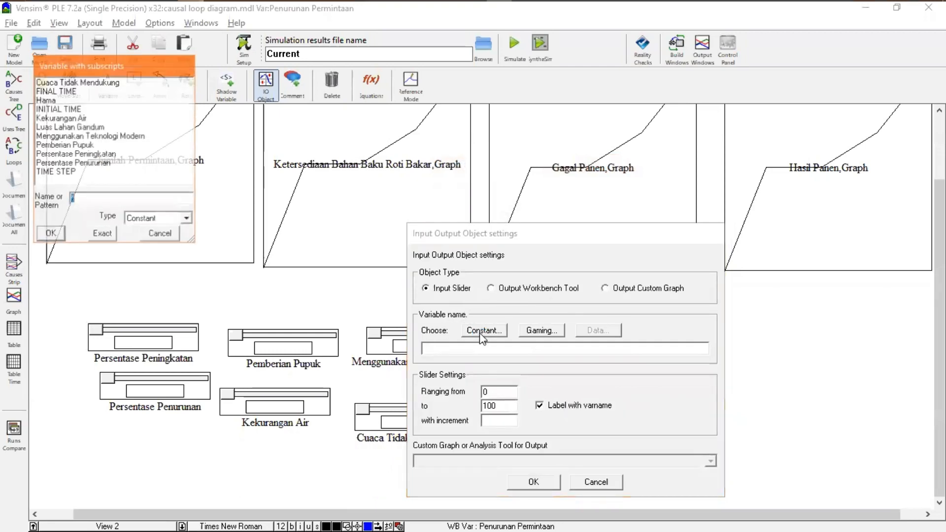
pyautogui.click(65, 100)
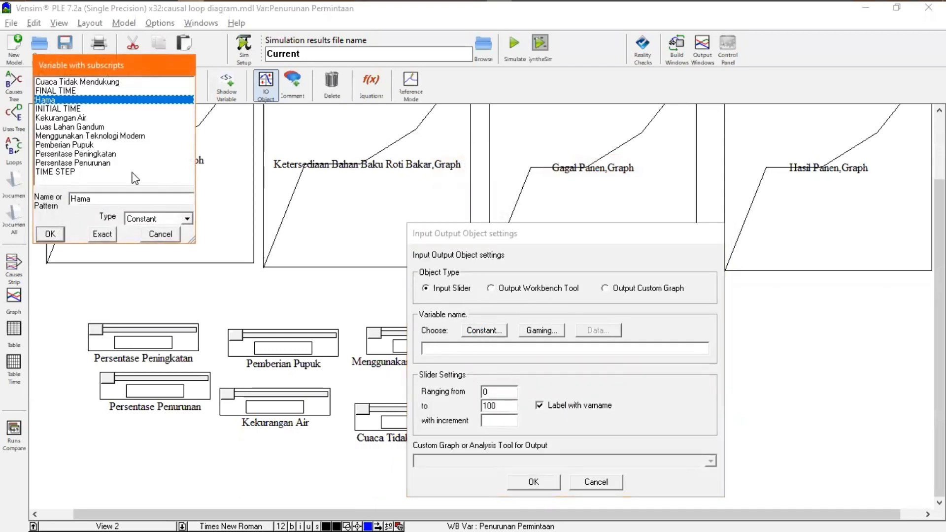
pyautogui.click(106, 233)
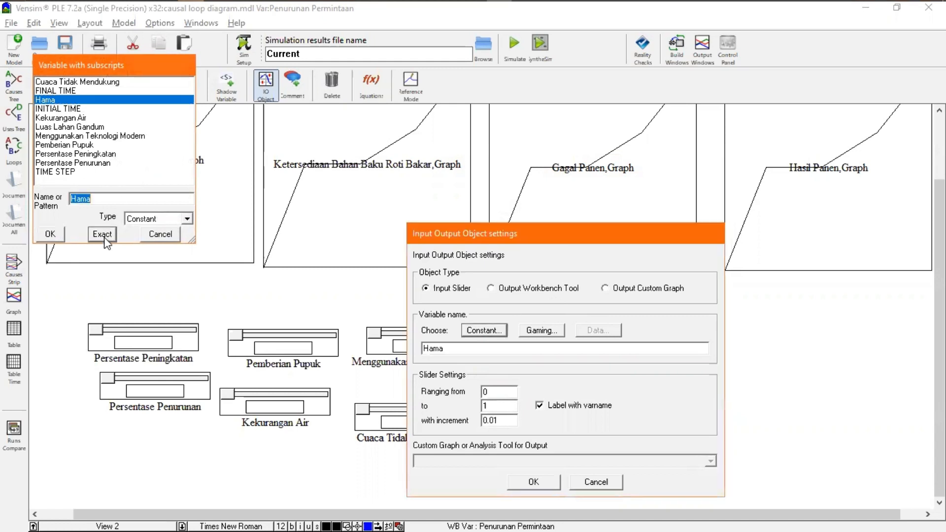
pyautogui.click(546, 486)
# - Move the Luas Lahan Gandum, Hama, Menggunakan Teknologi Modern and Cuaca Tidak Mendukung sliders further right to form two spaced columns
pyautogui.click(68, 84)
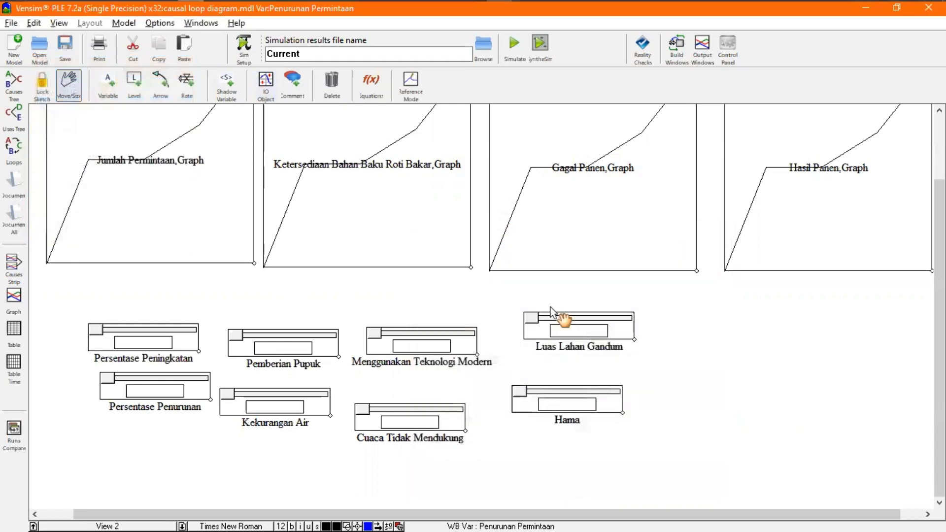
pyautogui.moveTo(564, 319); pyautogui.dragTo(678, 342)
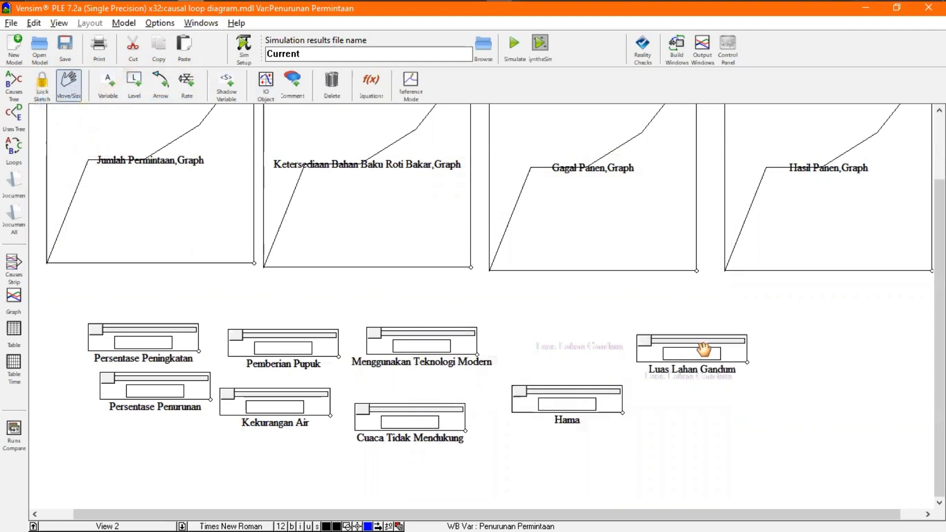
pyautogui.moveTo(570, 390); pyautogui.dragTo(691, 403)
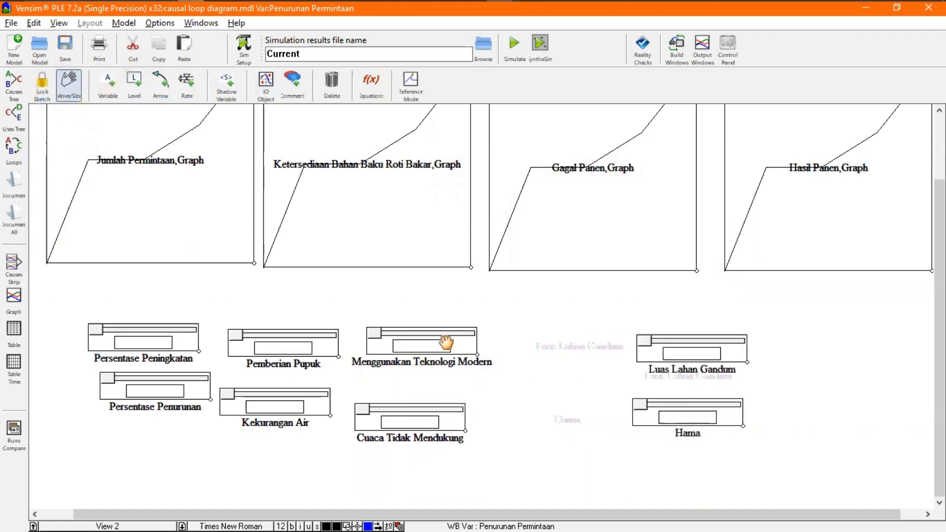
pyautogui.moveTo(433, 340)
pyautogui.mouseDown()
pyautogui.moveTo(507, 370)
pyautogui.moveTo(498, 358)
pyautogui.mouseUp()
pyautogui.click(459, 410)
pyautogui.moveTo(459, 395)
pyautogui.mouseDown()
pyautogui.moveTo(494, 396)
pyautogui.moveTo(486, 416)
pyautogui.moveTo(567, 417)
pyautogui.mouseUp()
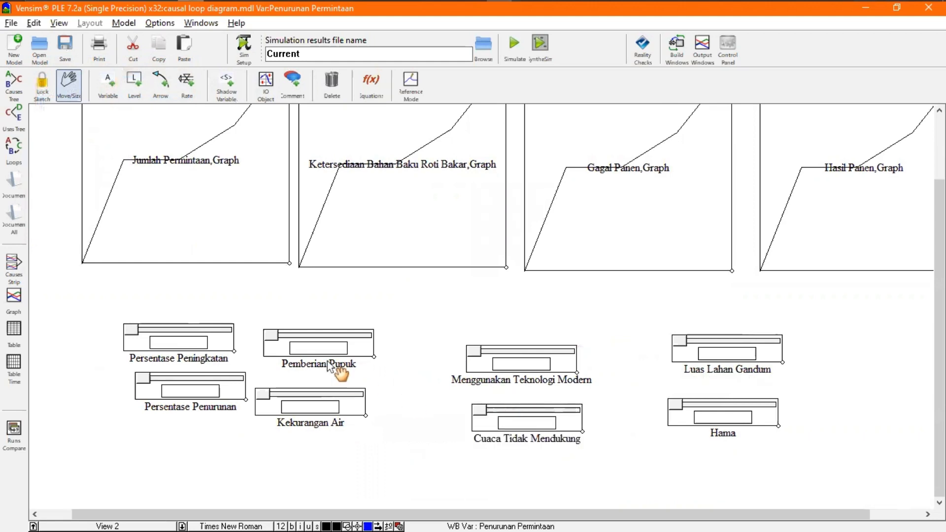
# - Reposition the Kekurangan Air, Pemberian Pupuk, Persentase Penurunan and Persentase Peningkatan sliders into two evenly spaced columns of two
pyautogui.moveTo(320, 407); pyautogui.dragTo(360, 431)
pyautogui.moveTo(323, 334); pyautogui.dragTo(354, 351)
pyautogui.moveTo(188, 378); pyautogui.dragTo(192, 424)
pyautogui.moveTo(187, 329); pyautogui.dragTo(209, 360)
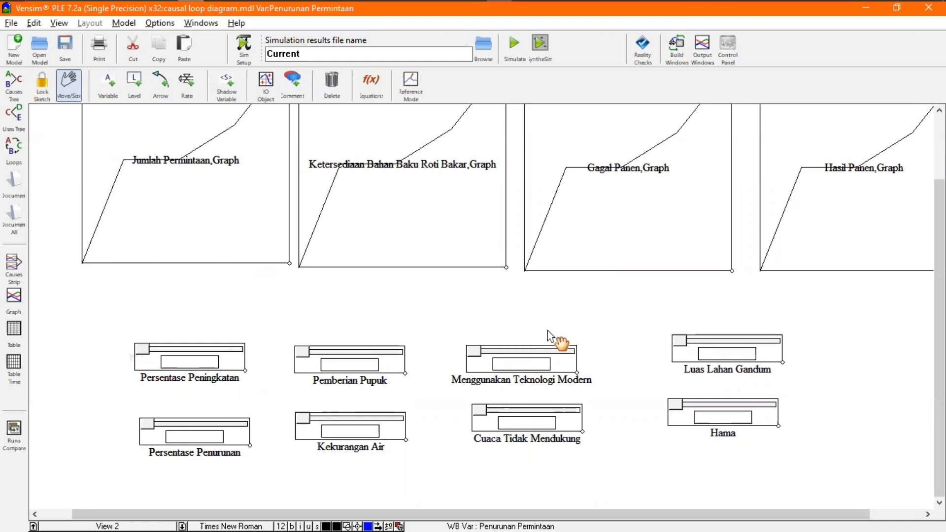
# - Select all objects in View 2 and run the simulation, overwriting the existing Current dataset
pyautogui.scroll(3, 616, 295)
pyautogui.scroll(-3, 617, 295)
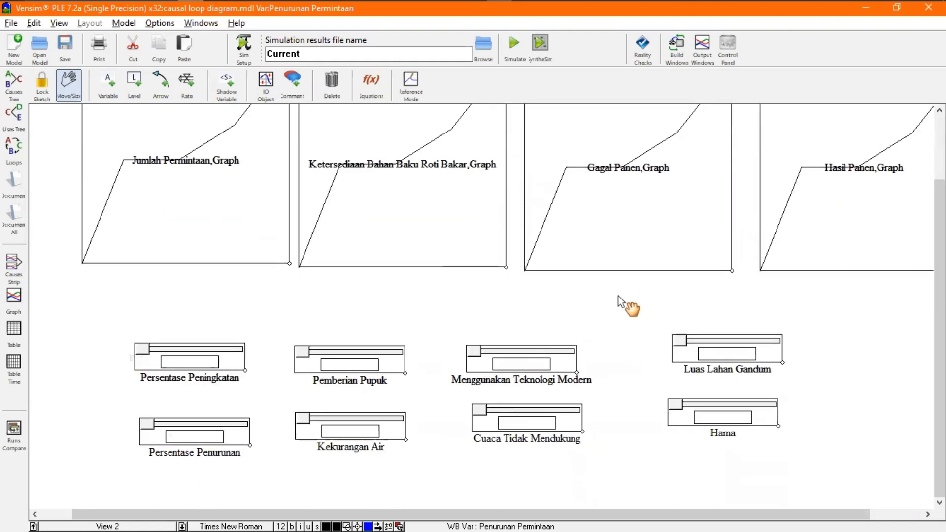
pyautogui.moveTo(583, 510); pyautogui.dragTo(597, 510)
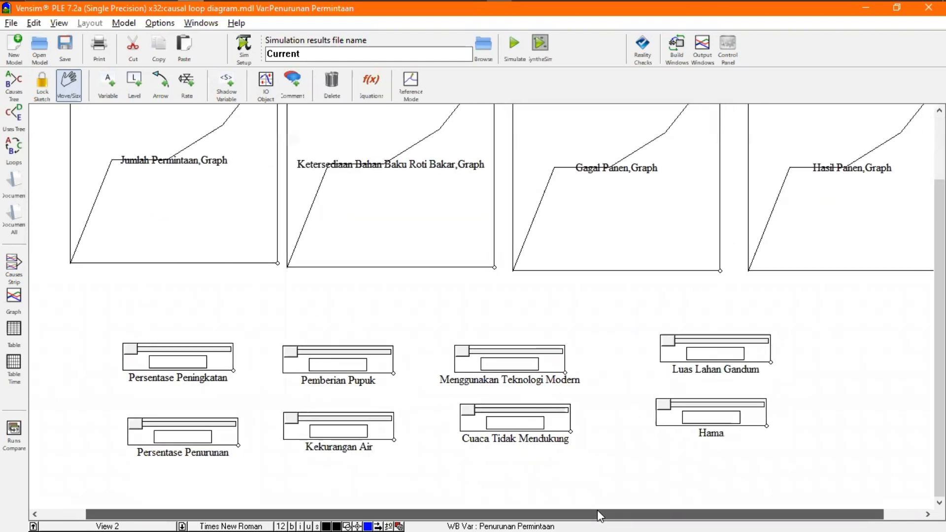
pyautogui.hotkey('ctrl', 'a')
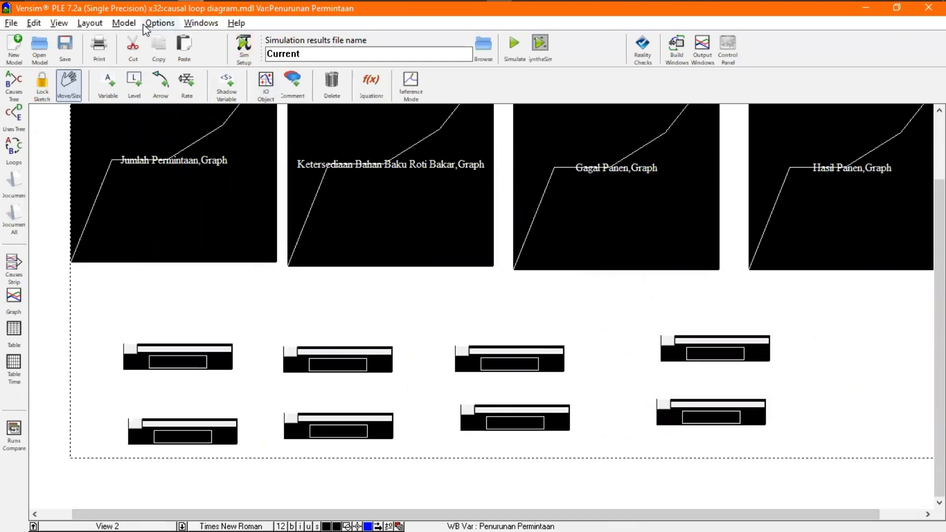
pyautogui.click(125, 23)
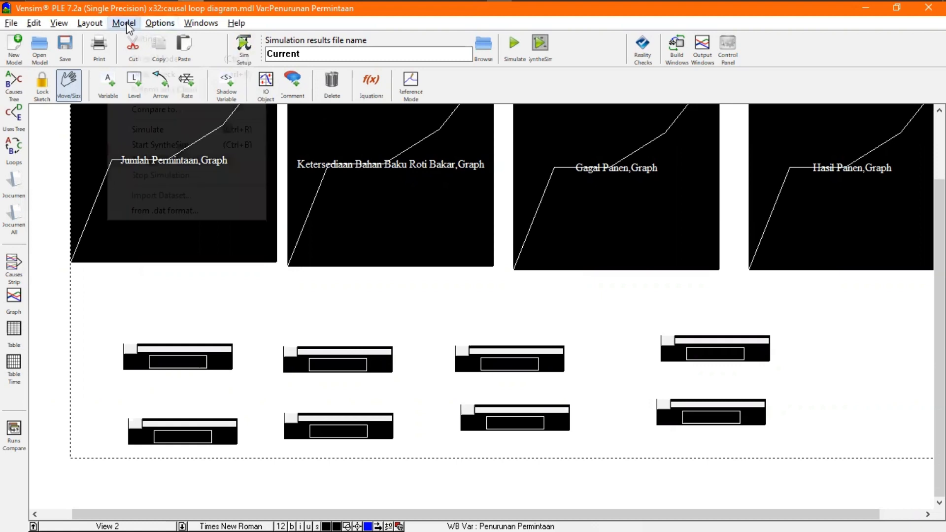
pyautogui.click(178, 130)
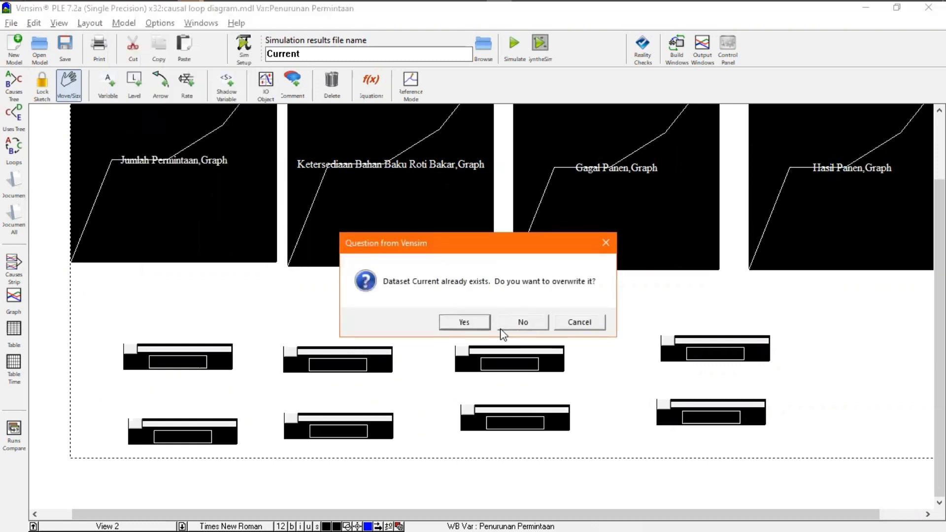
pyautogui.click(481, 320)
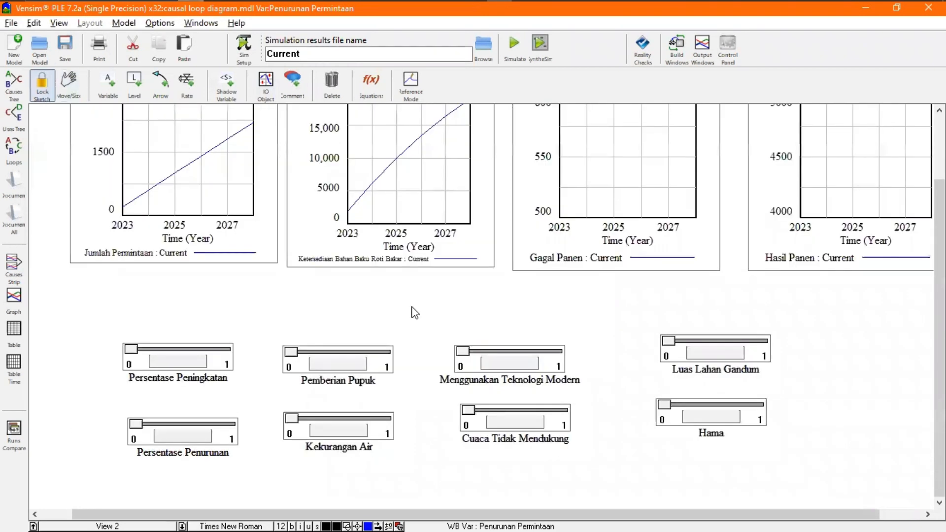
pyautogui.scroll(-1, 474, 299)
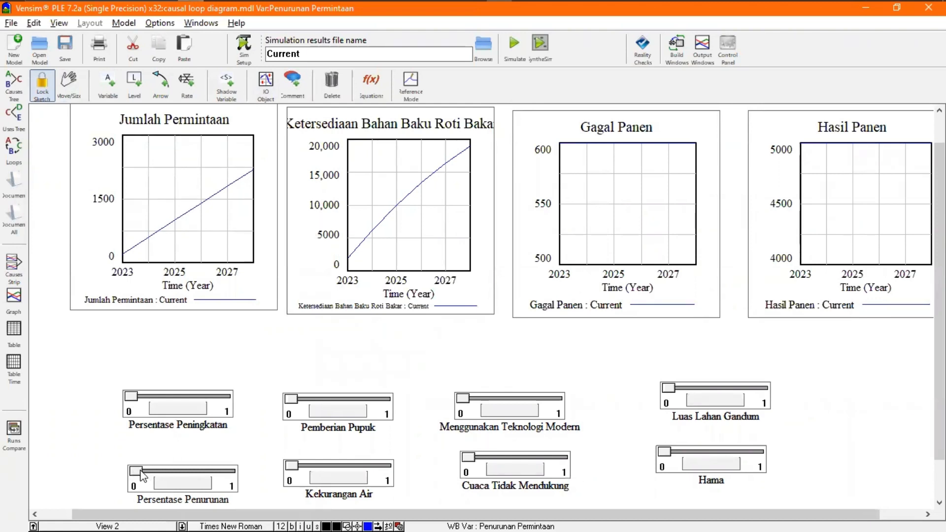
# - Look at the stock and flow diagram in View 1 and return to View 2
pyautogui.click(170, 526)
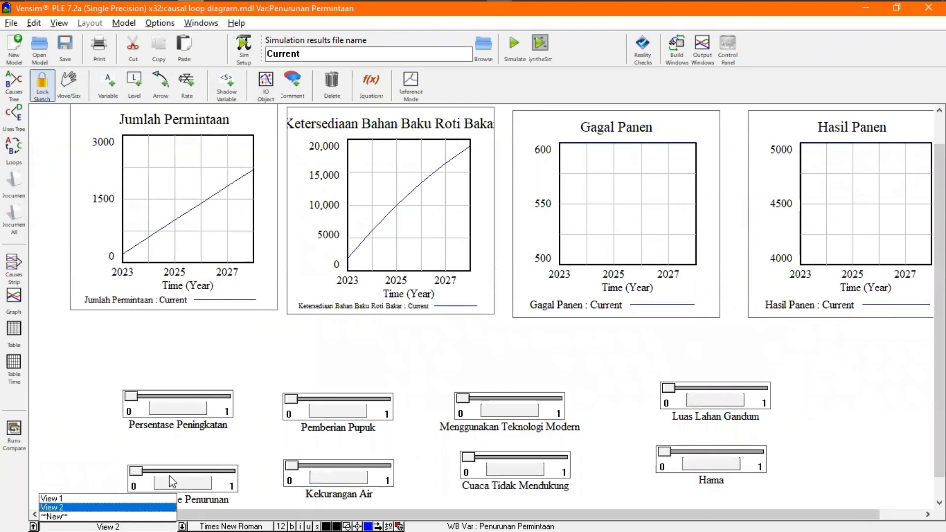
pyautogui.click(134, 499)
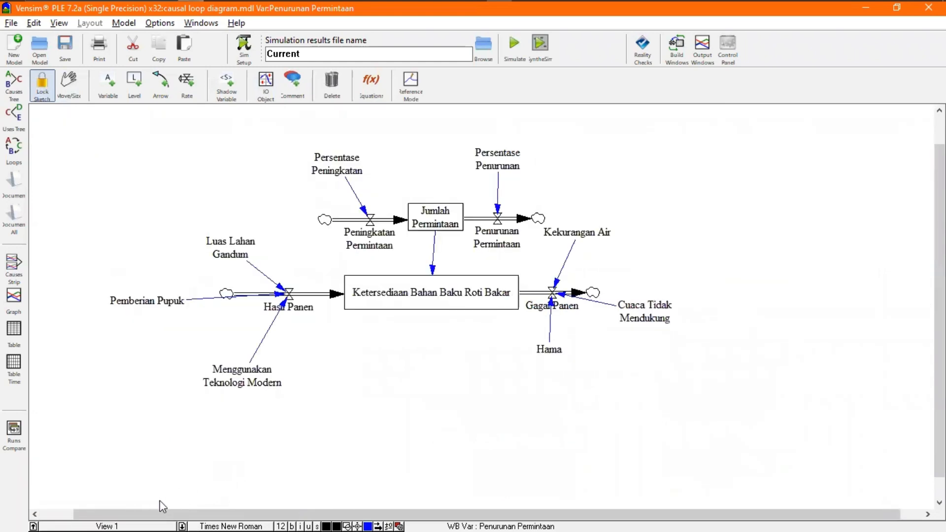
pyautogui.click(148, 526)
pyautogui.click(153, 507)
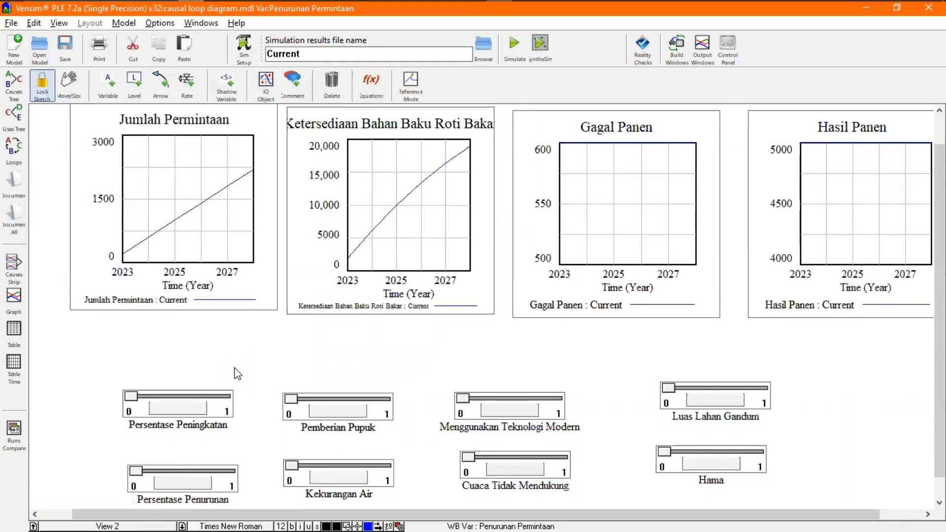
pyautogui.click(370, 97)
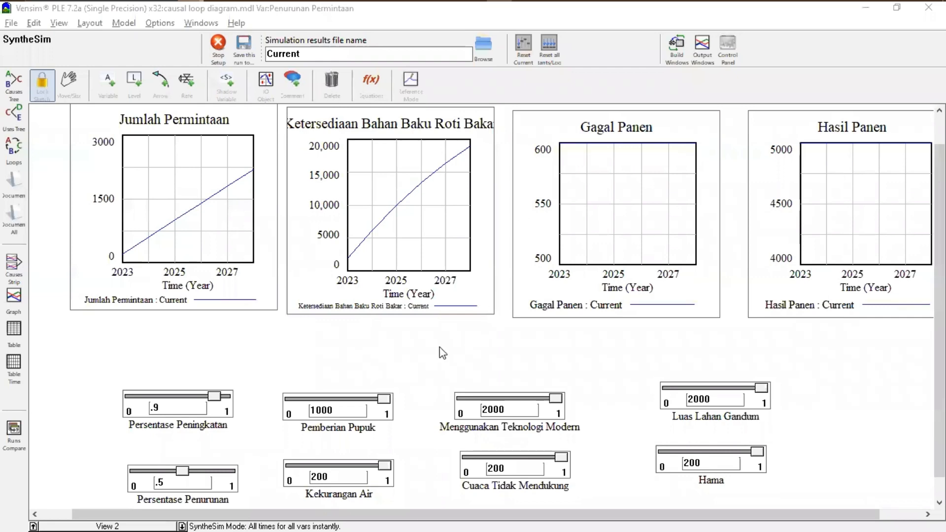
pyautogui.click(472, 364)
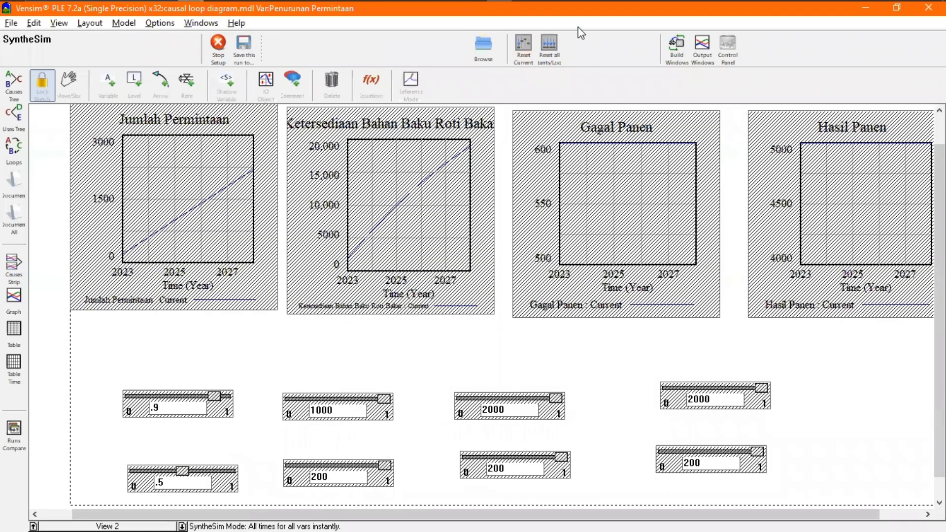
pyautogui.click(218, 45)
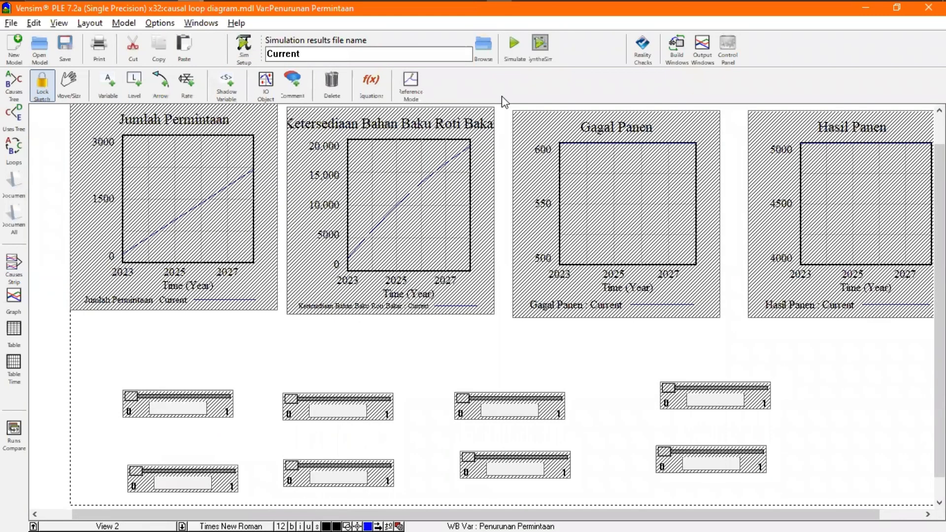
# - Start SyntheSim and set Pemberian Pupuk, Menggunakan Teknologi Modern and Luas Lahan Gandum to 1 and Hama to .6 with their sliders
pyautogui.click(540, 45)
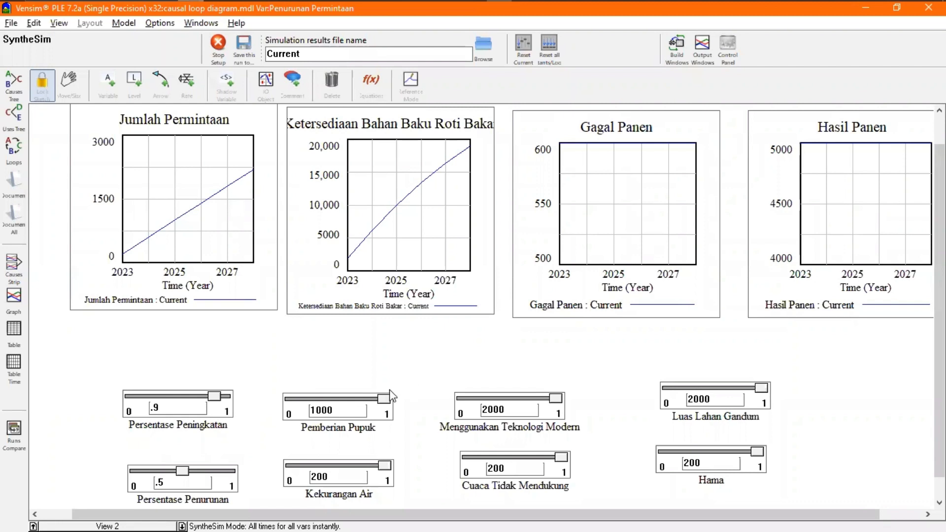
pyautogui.moveTo(384, 398)
pyautogui.mouseDown()
pyautogui.moveTo(359, 399)
pyautogui.moveTo(389, 400)
pyautogui.mouseUp()
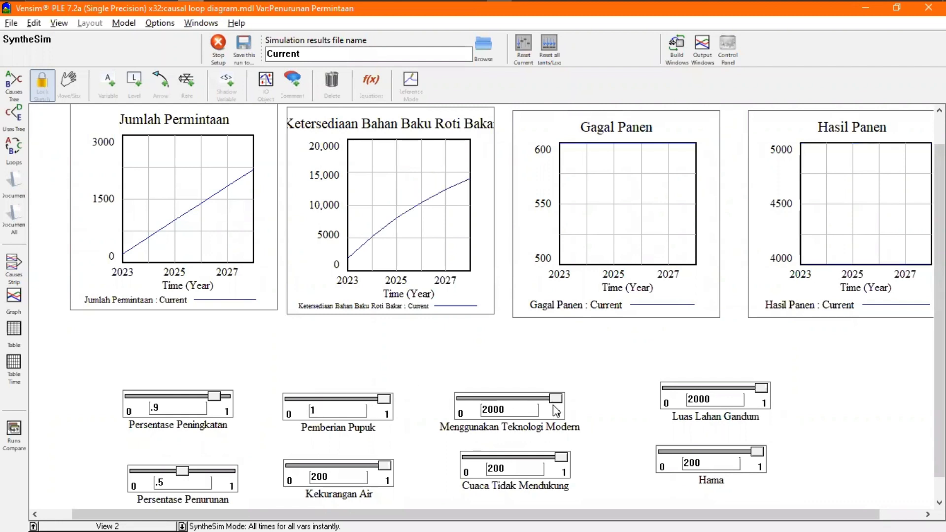
pyautogui.moveTo(555, 398)
pyautogui.mouseDown()
pyautogui.moveTo(539, 398)
pyautogui.moveTo(561, 398)
pyautogui.mouseUp()
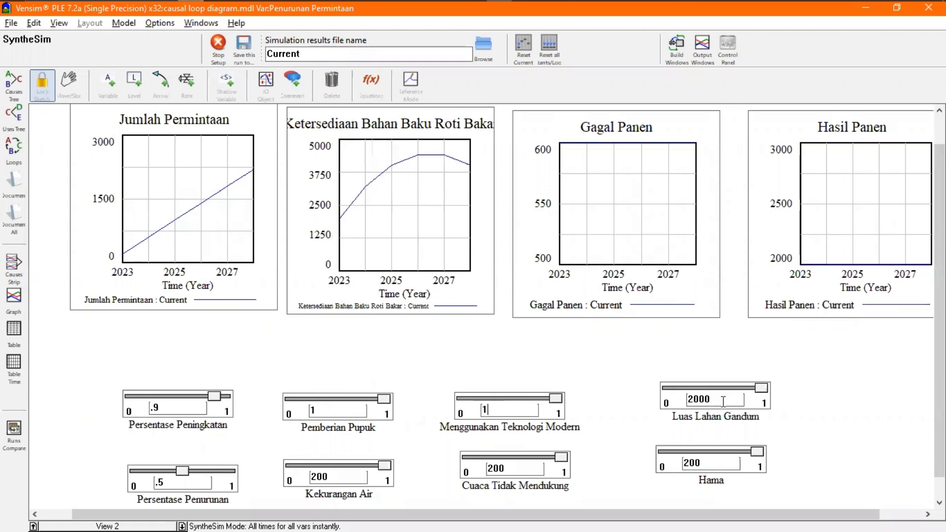
pyautogui.moveTo(761, 388)
pyautogui.mouseDown()
pyautogui.moveTo(719, 388)
pyautogui.moveTo(764, 388)
pyautogui.mouseUp()
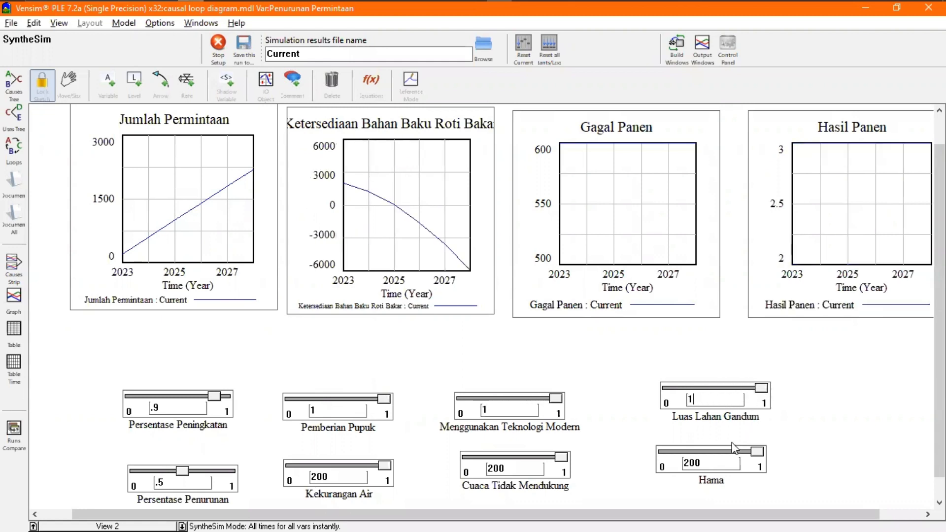
pyautogui.moveTo(763, 452); pyautogui.dragTo(718, 458)
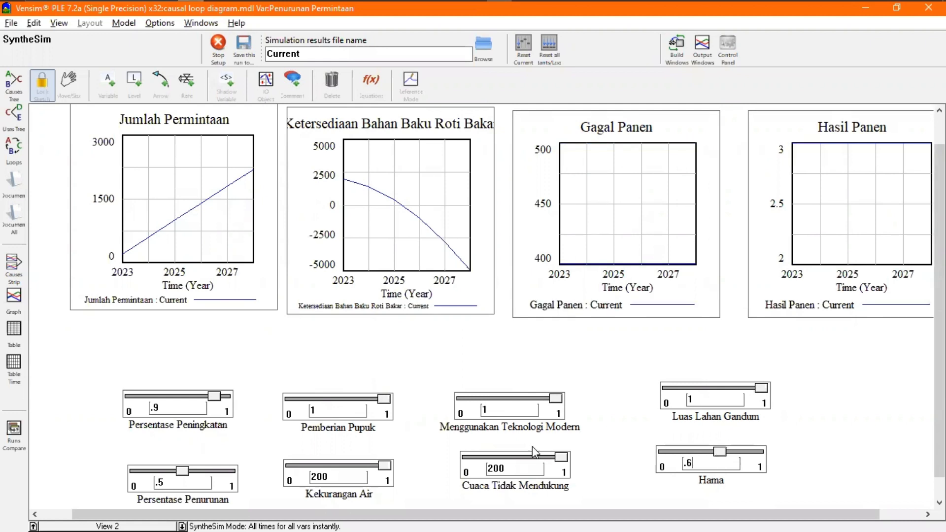